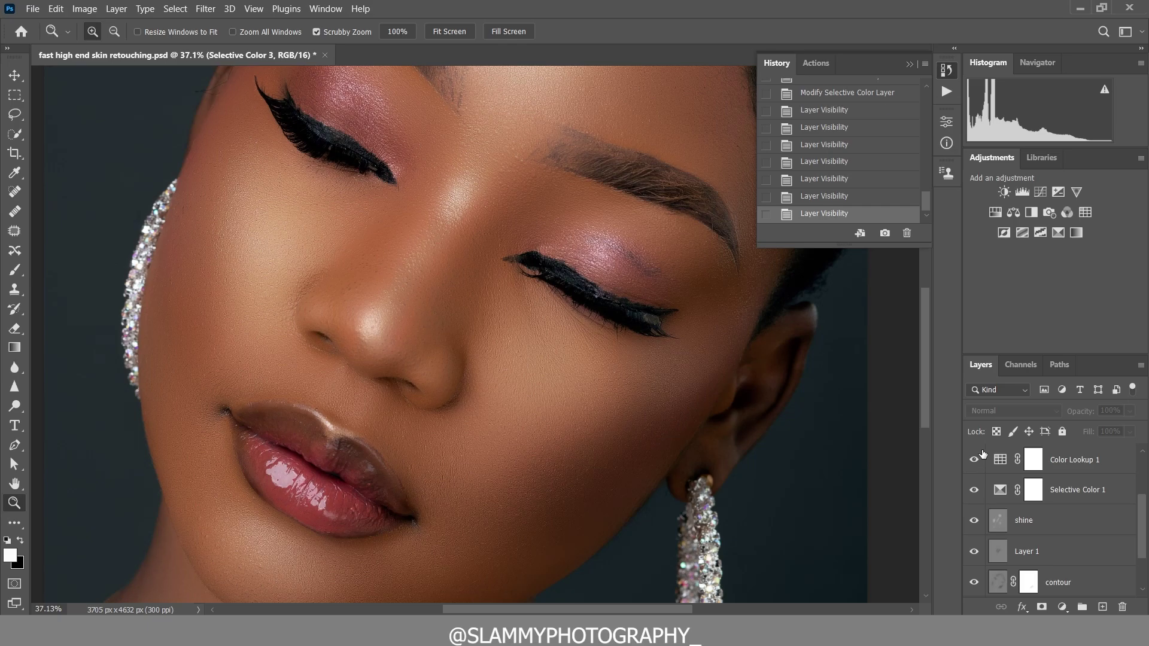
# Turn on the hidden Layer 2, Selective Color 2 and Selective Color 3 layers
pyautogui.scroll(3, 982, 494)
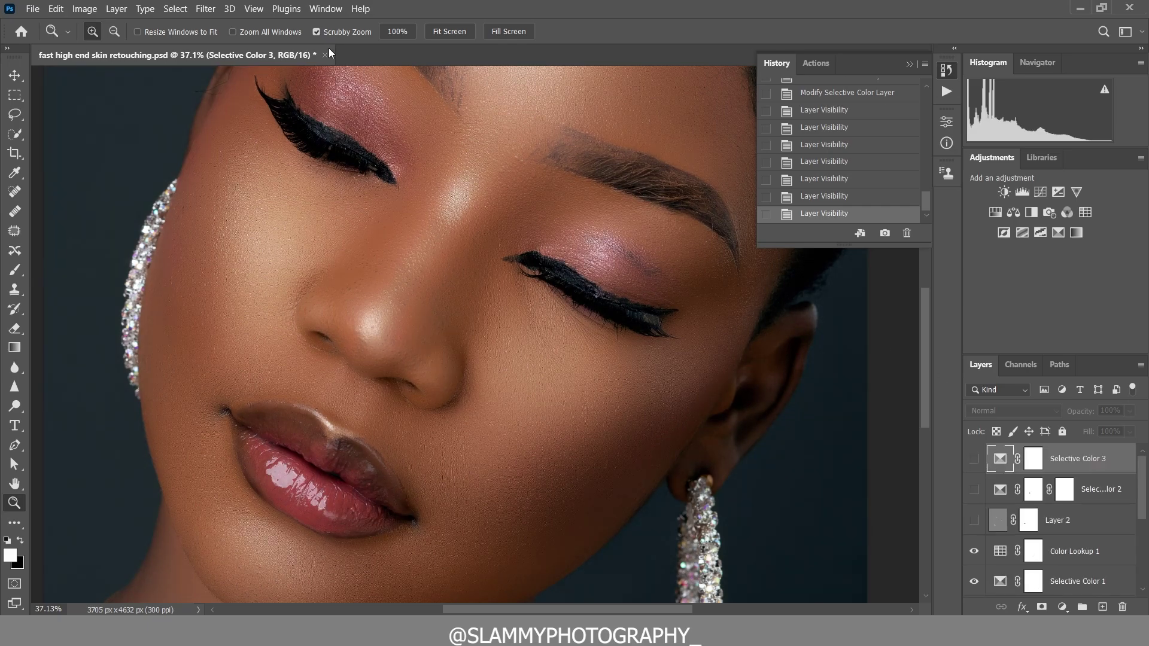
pyautogui.click(254, 8)
pyautogui.click(281, 139)
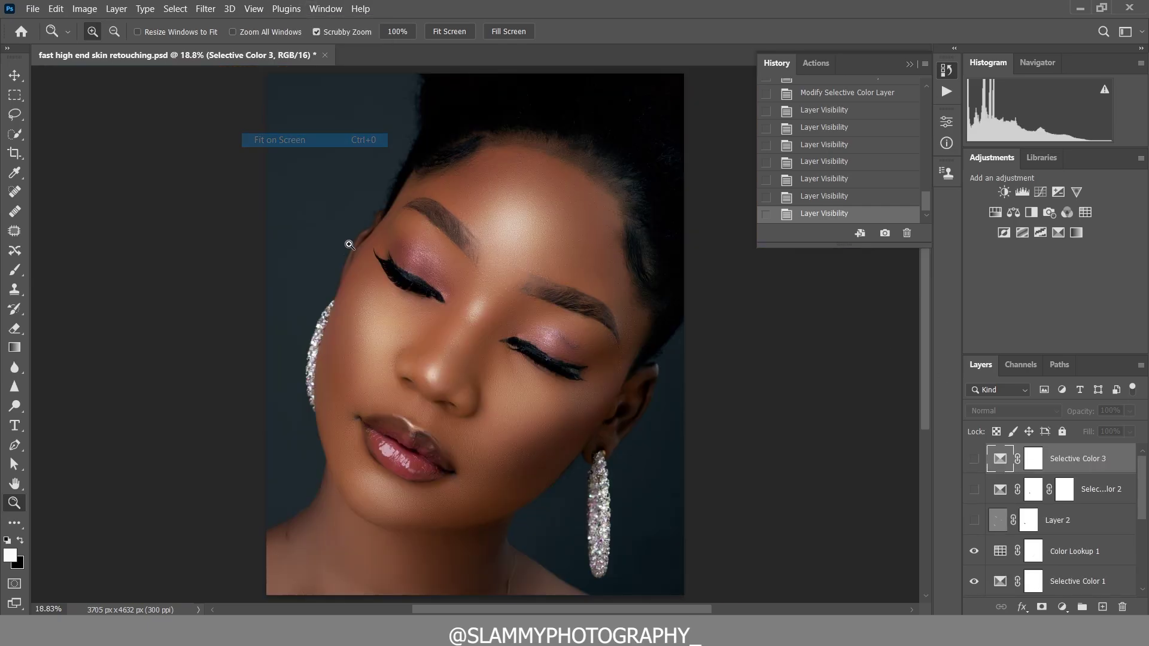
pyautogui.moveTo(496, 378); pyautogui.dragTo(527, 411)
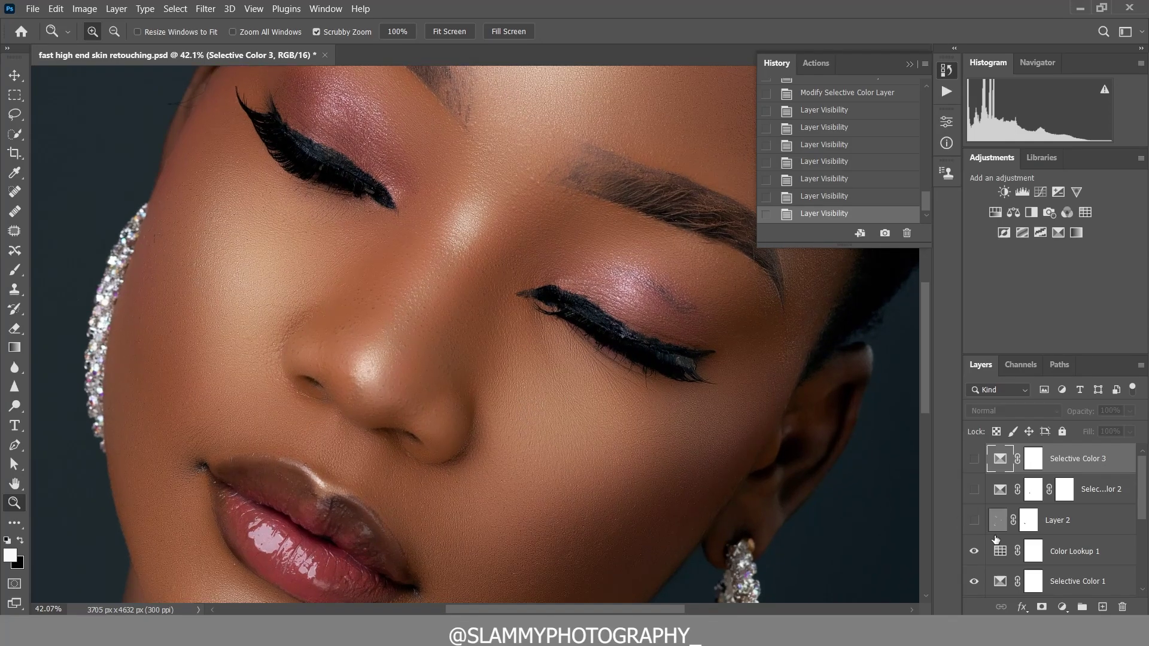
pyautogui.scroll(-3, 995, 538)
pyautogui.scroll(3, 1015, 555)
pyautogui.click(974, 520)
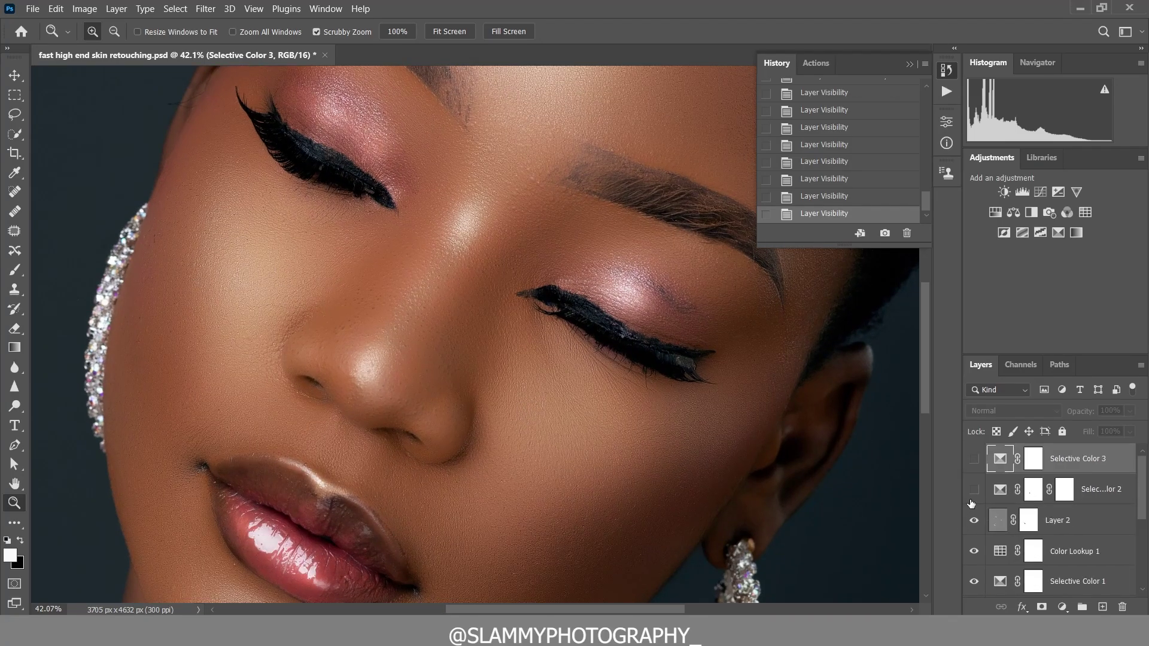
pyautogui.moveTo(974, 459); pyautogui.dragTo(974, 548)
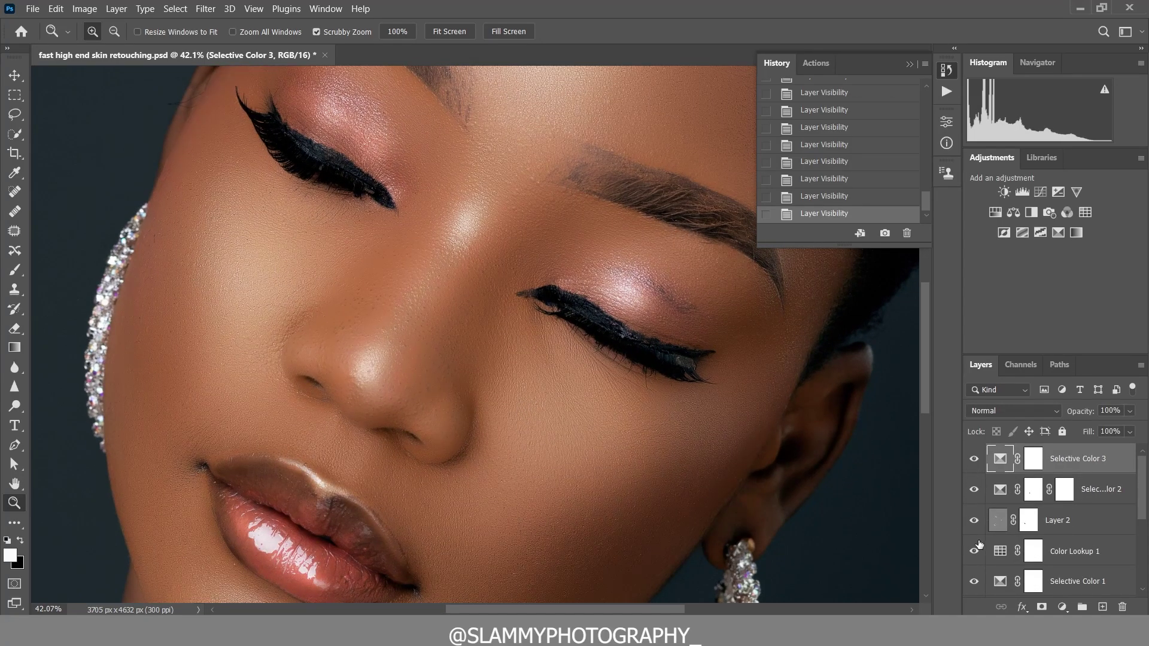
# Compare the portrait's opening history snapshot with its latest history state, inspecting the face and forehead
pyautogui.scroll(-5, 979, 544)
pyautogui.scroll(10, 850, 150)
pyautogui.click(872, 90)
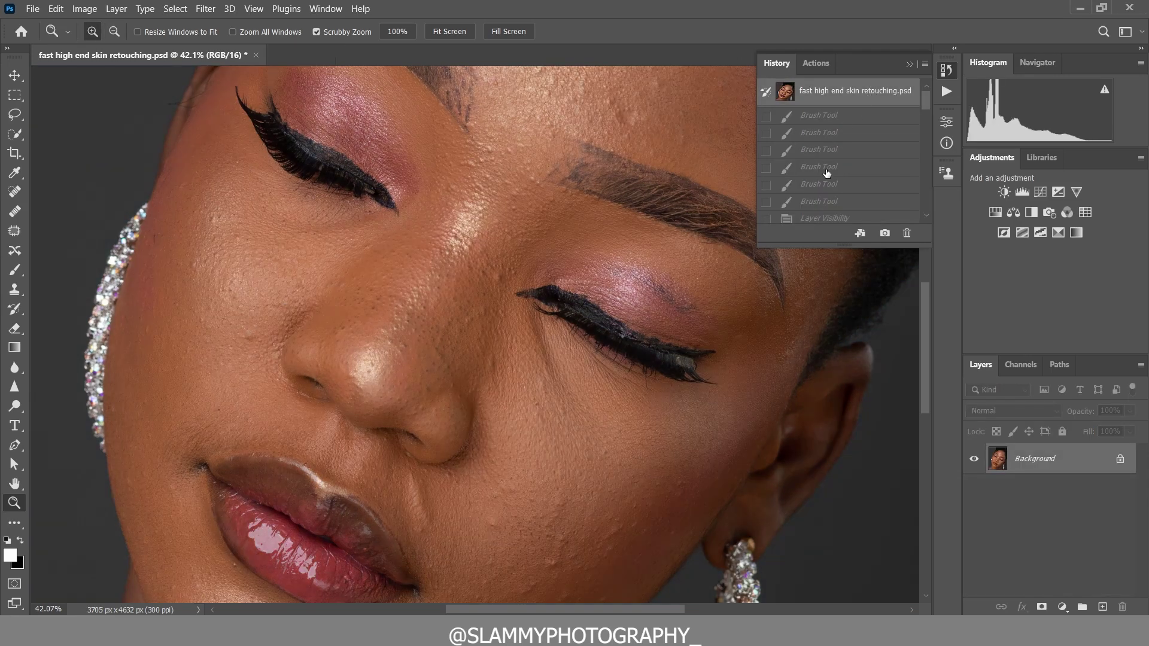
pyautogui.scroll(-10, 795, 146)
pyautogui.click(823, 214)
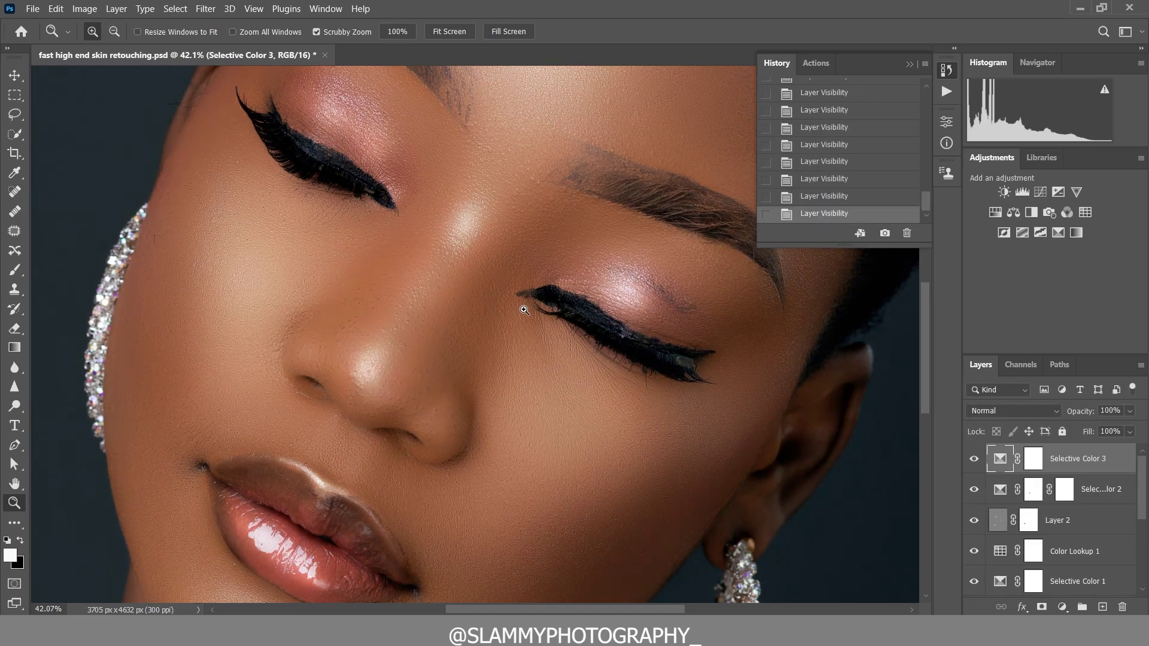
pyautogui.moveTo(549, 279); pyautogui.dragTo(488, 496)
pyautogui.scroll(-5, 1068, 561)
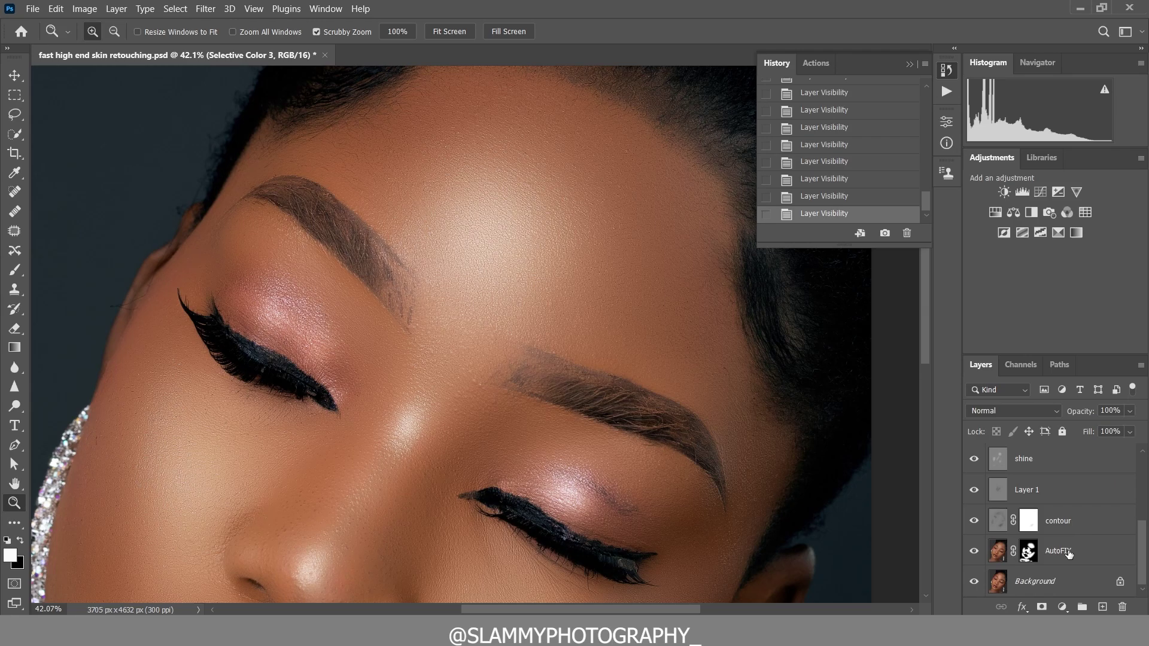
# Delete all layers above the Background and revert the document to its opening history snapshot
pyautogui.keyDown('shift'); pyautogui.click(1068, 561); pyautogui.keyUp('shift')
pyautogui.moveTo(1068, 561); pyautogui.dragTo(1111, 606)
pyautogui.scroll(10, 903, 87)
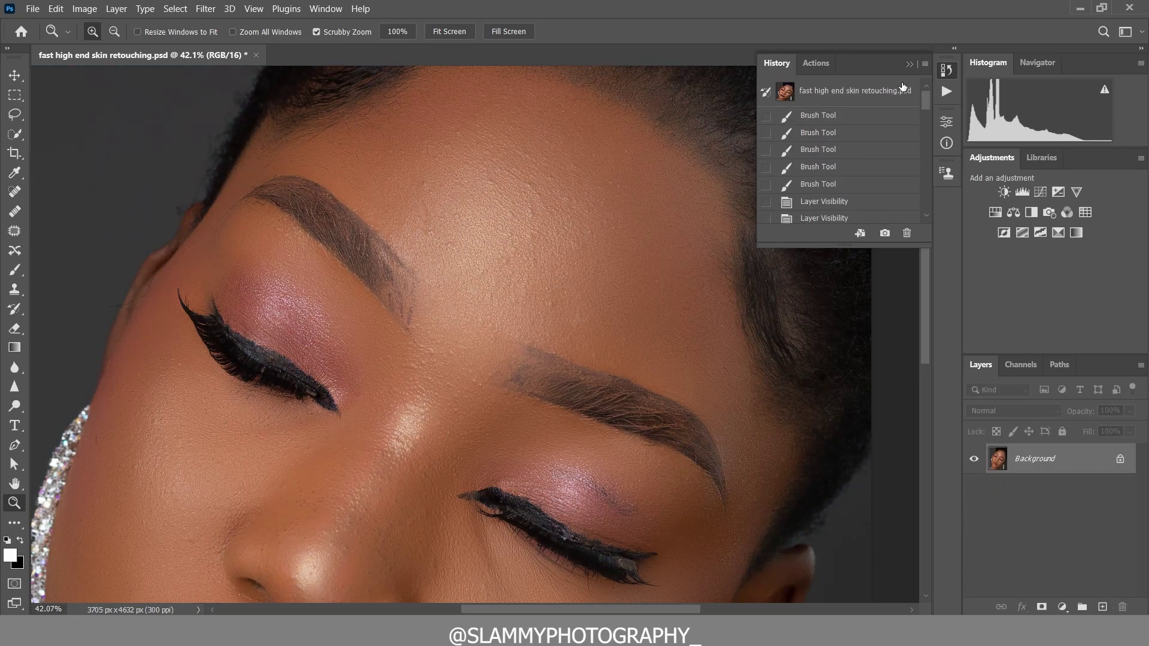
pyautogui.click(868, 95)
pyautogui.click(254, 8)
pyautogui.click(304, 139)
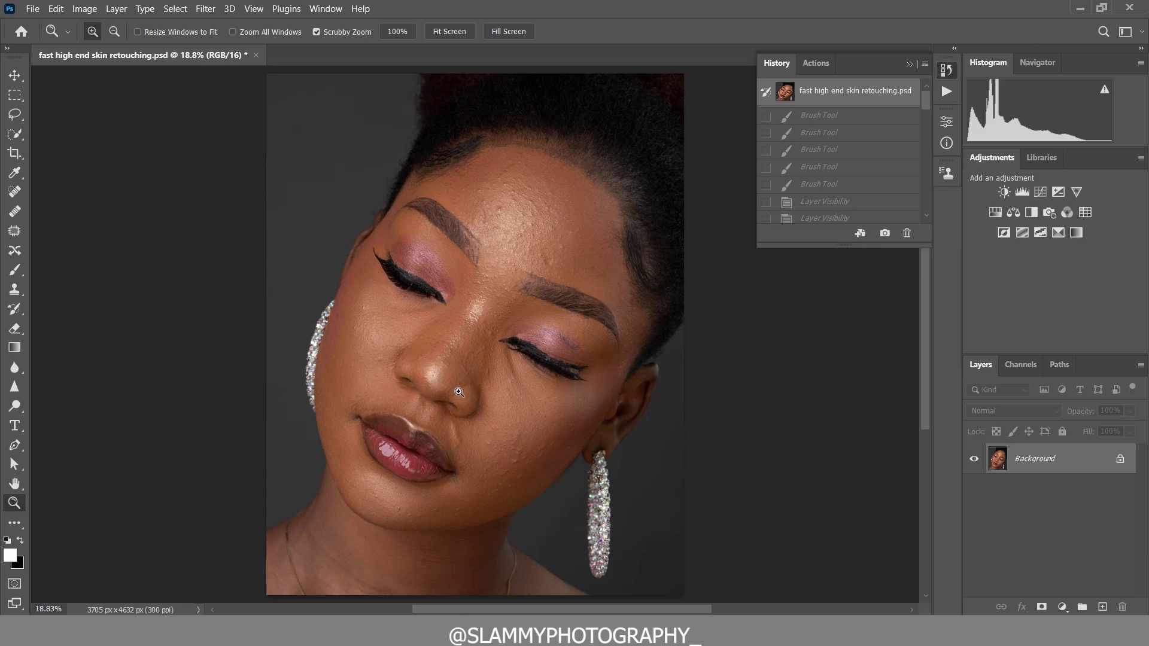
# Remove the blemishes beside the mouth, on the chin and on the cheek with the content-aware Spot Healing Brush
pyautogui.click(479, 424)
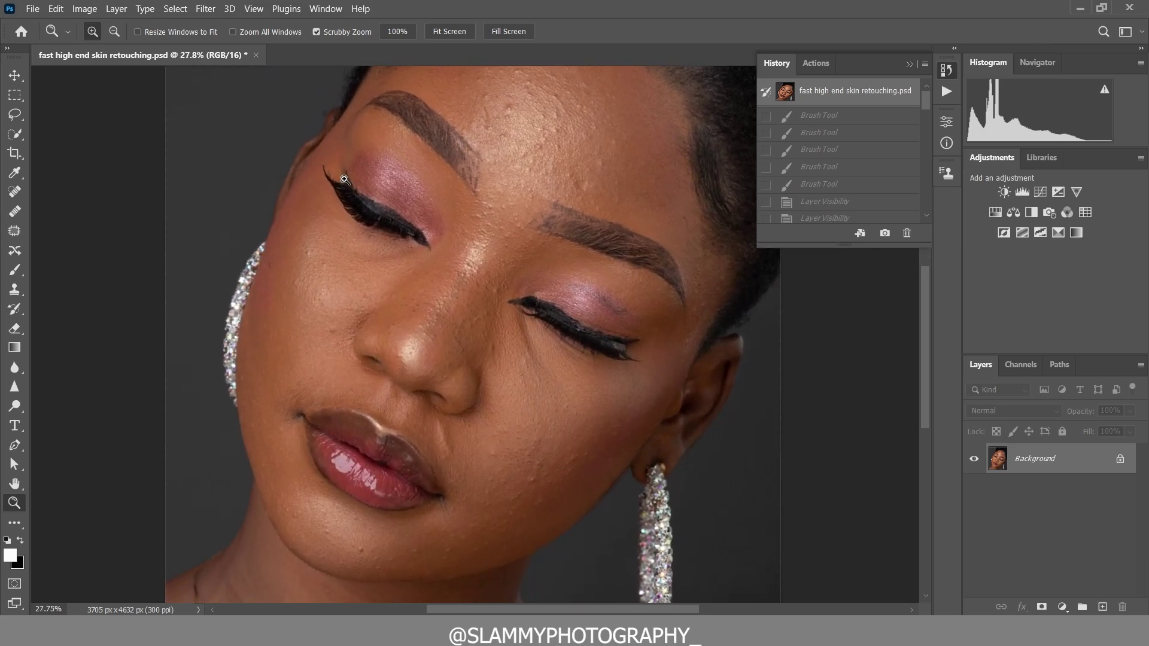
pyautogui.click(16, 193)
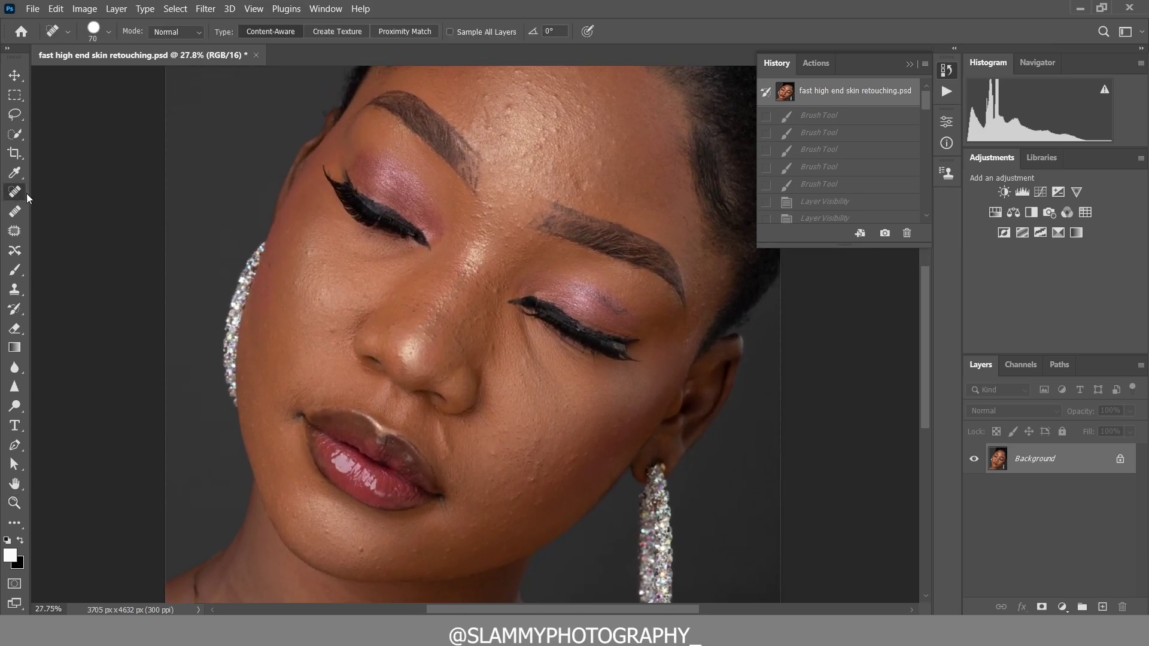
pyautogui.moveTo(448, 445); pyautogui.dragTo(441, 439)
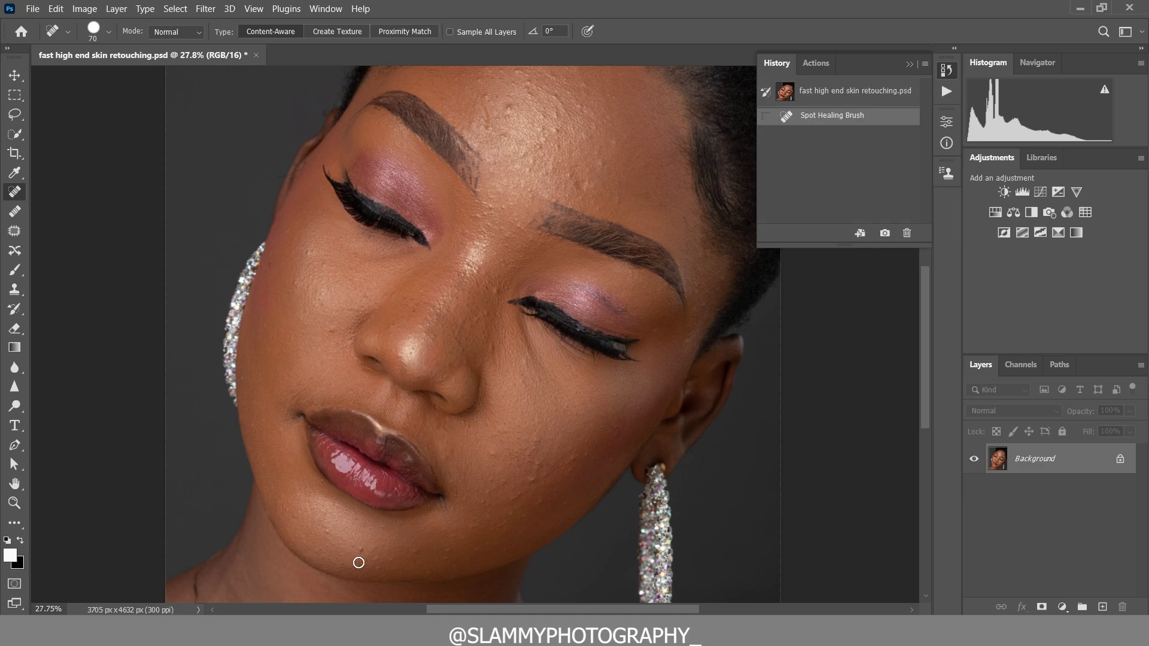
pyautogui.click(365, 554)
pyautogui.click(375, 564)
pyautogui.click(442, 550)
pyautogui.click(526, 485)
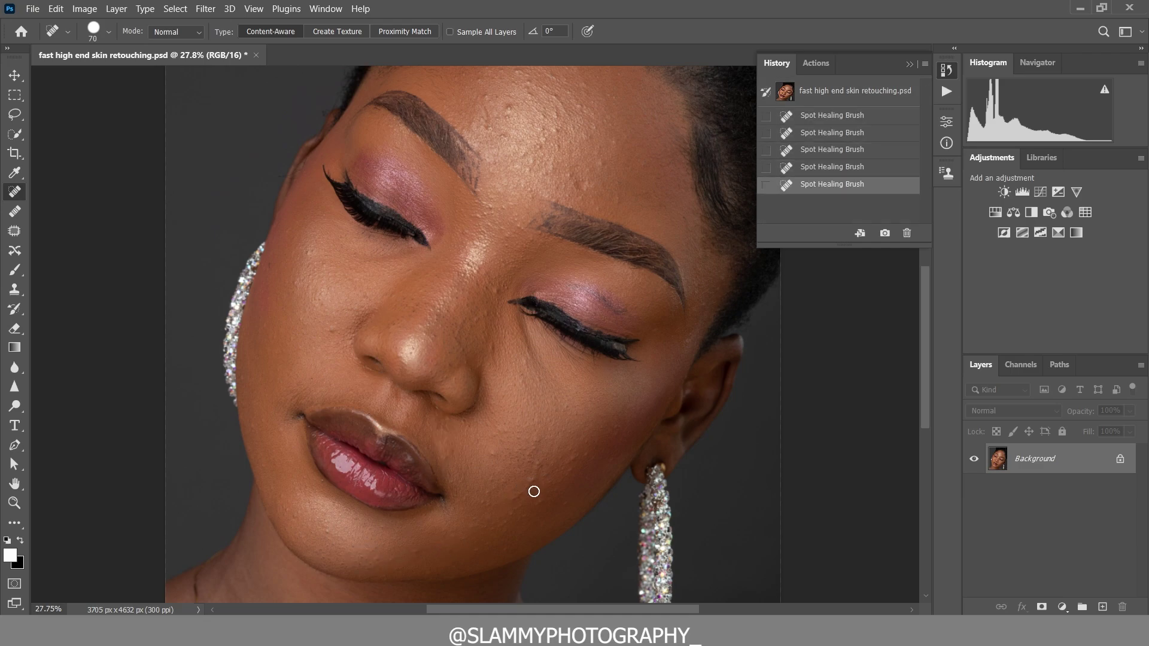
pyautogui.click(539, 495)
pyautogui.click(538, 442)
# Remove the larger bumps on the forehead with the Spot Healing Brush
pyautogui.scroll(2, 564, 215)
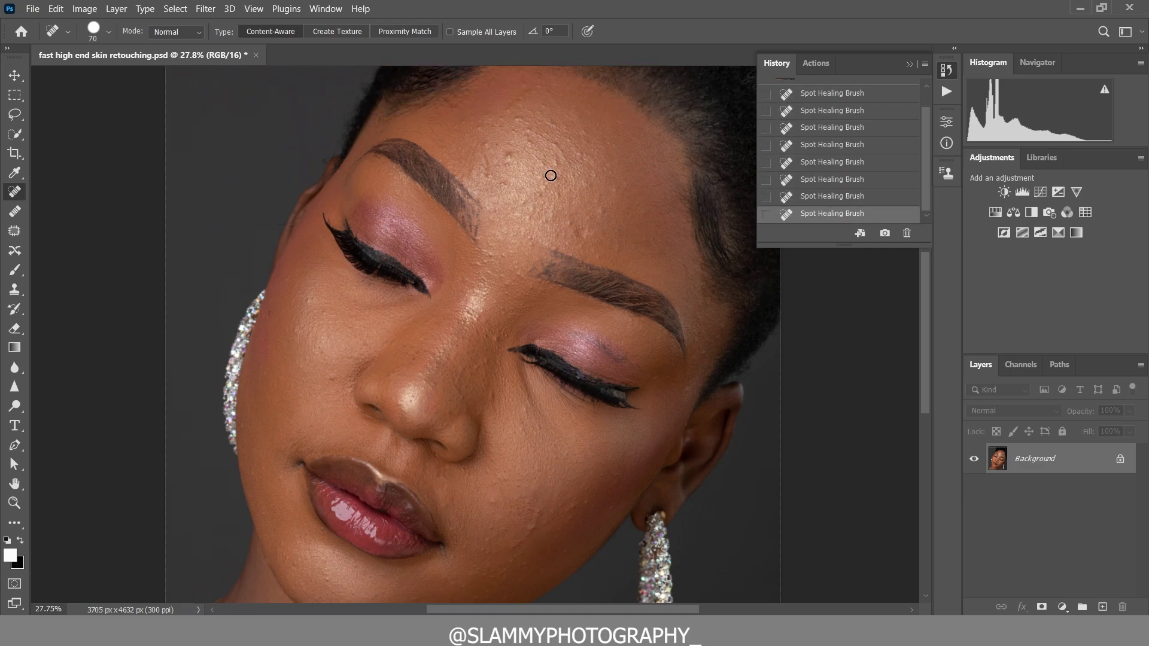
pyautogui.click(542, 168)
pyautogui.moveTo(515, 161); pyautogui.dragTo(504, 161)
# Play the autoFix FS action from the autoFX set on the portrait
pyautogui.press('z')
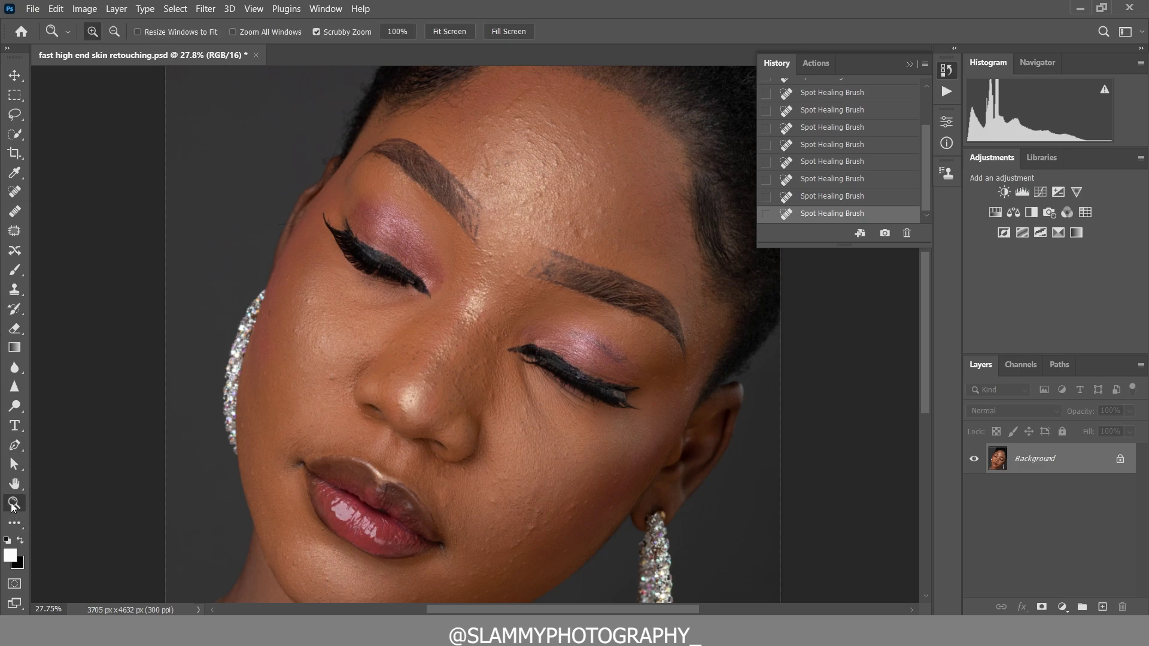
pyautogui.moveTo(452, 362); pyautogui.dragTo(406, 347)
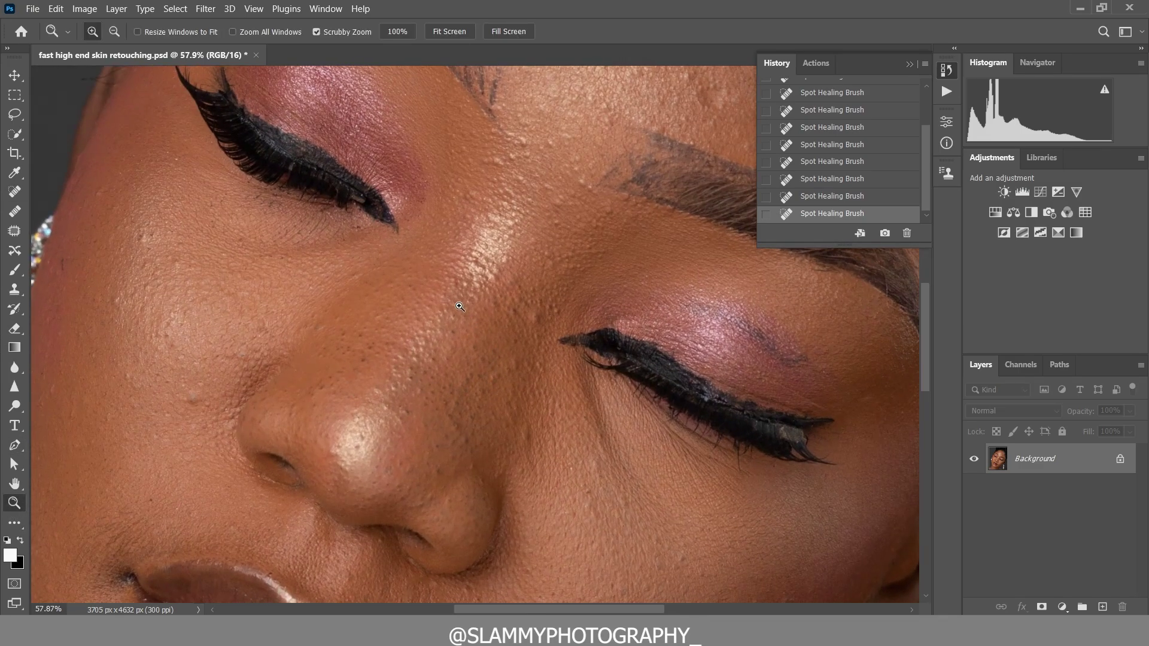
pyautogui.moveTo(538, 211); pyautogui.dragTo(428, 423)
pyautogui.moveTo(515, 187); pyautogui.dragTo(511, 293)
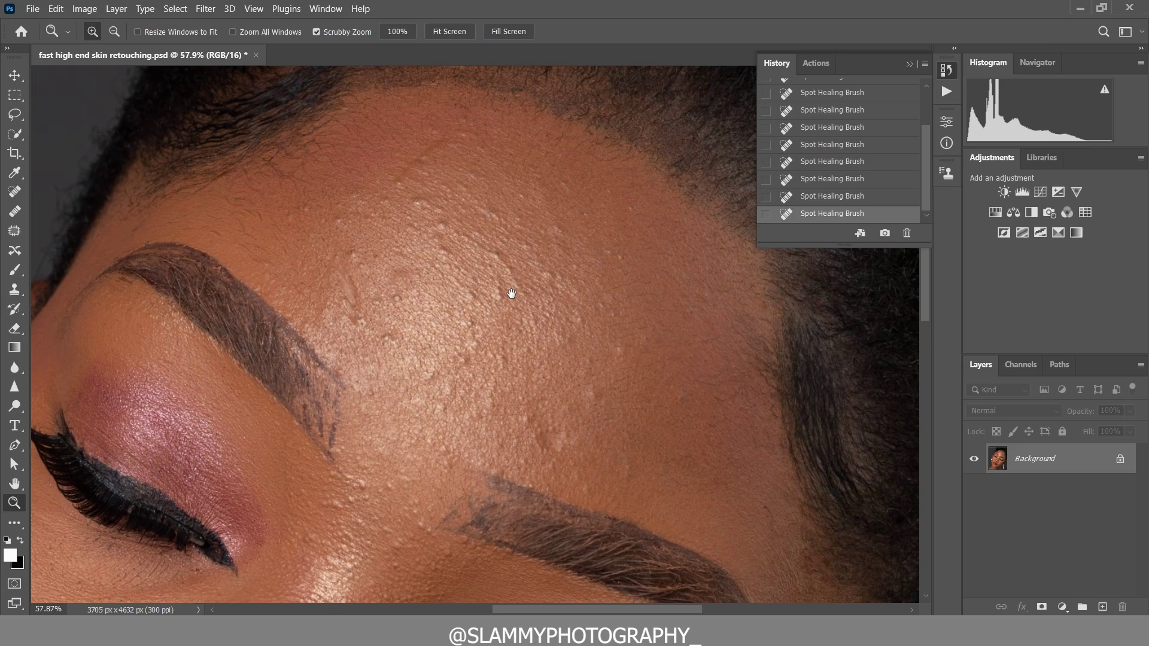
pyautogui.click(254, 9)
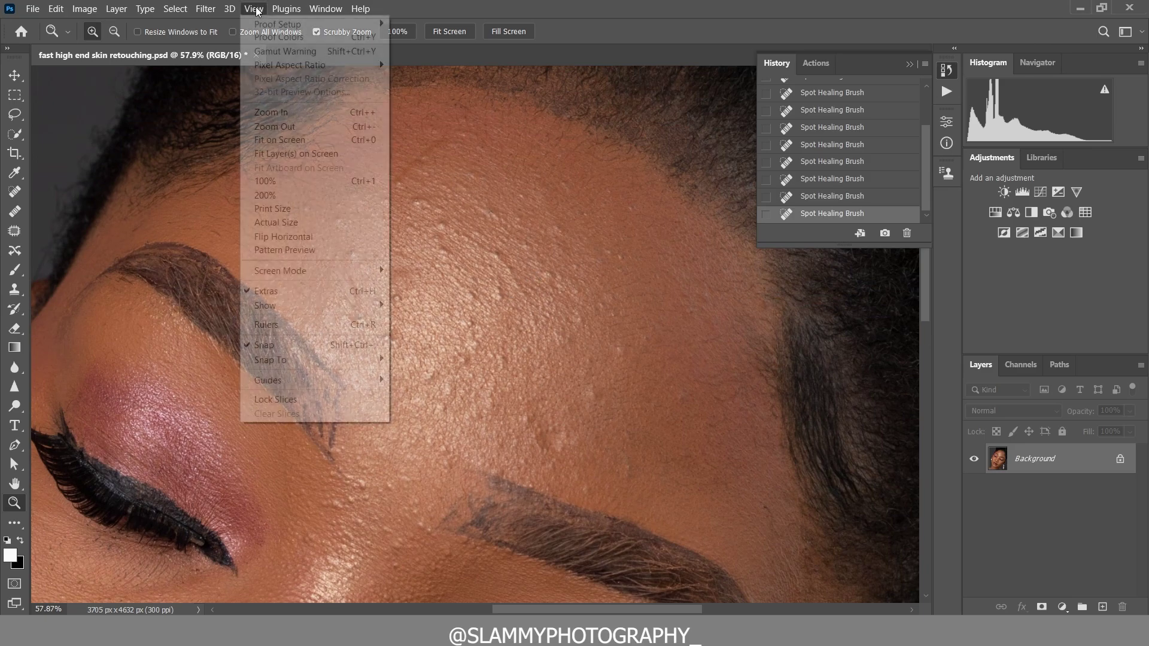
pyautogui.click(294, 142)
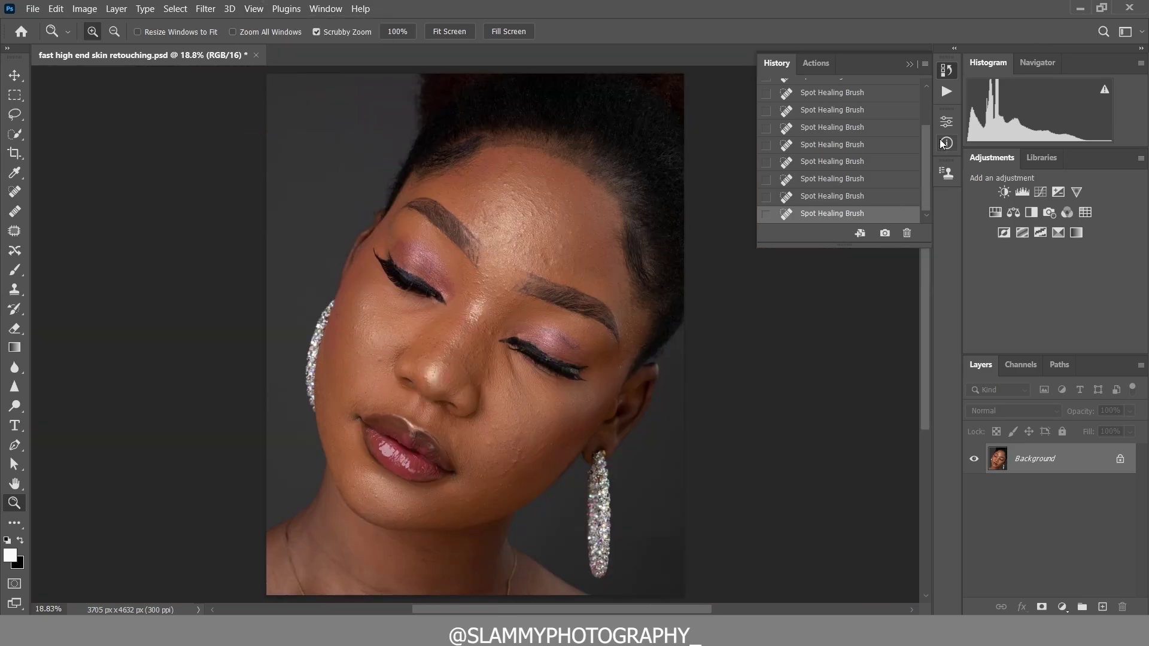
pyautogui.click(946, 91)
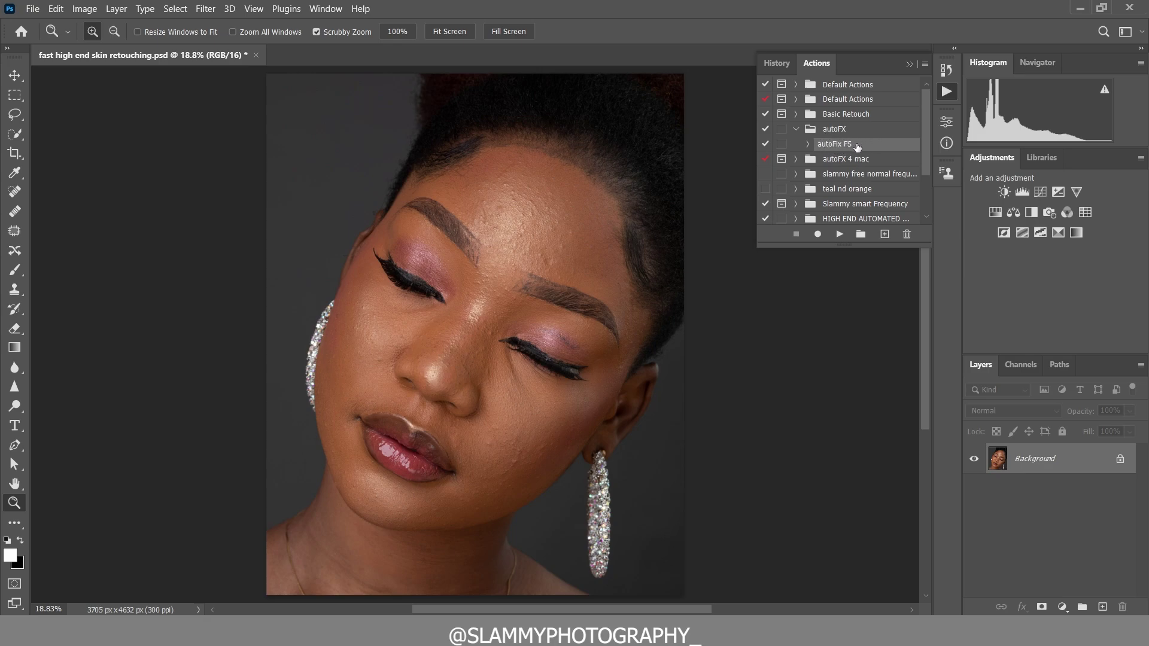
pyautogui.click(838, 235)
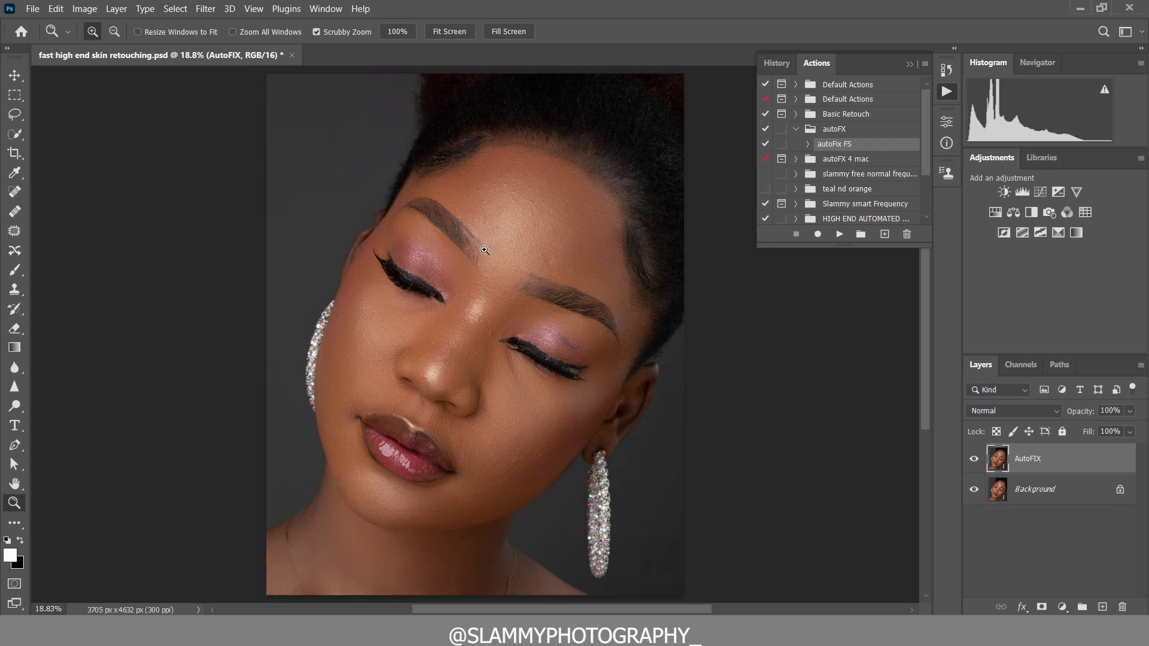
# Examine the smoothed skin on the cheeks, nose and forehead up close, and then the whole portrait
pyautogui.moveTo(484, 250); pyautogui.dragTo(541, 249)
pyautogui.moveTo(469, 377); pyautogui.dragTo(485, 231)
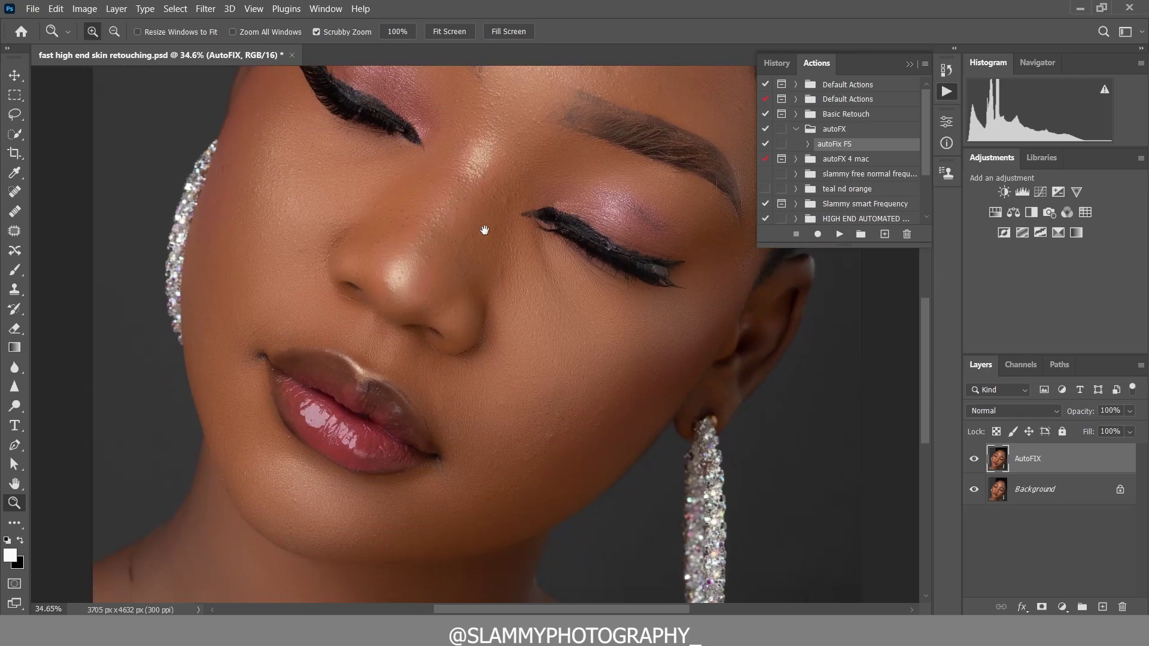
pyautogui.moveTo(555, 277); pyautogui.dragTo(541, 299)
pyautogui.scroll(1, 535, 209)
pyautogui.scroll(1, 525, 203)
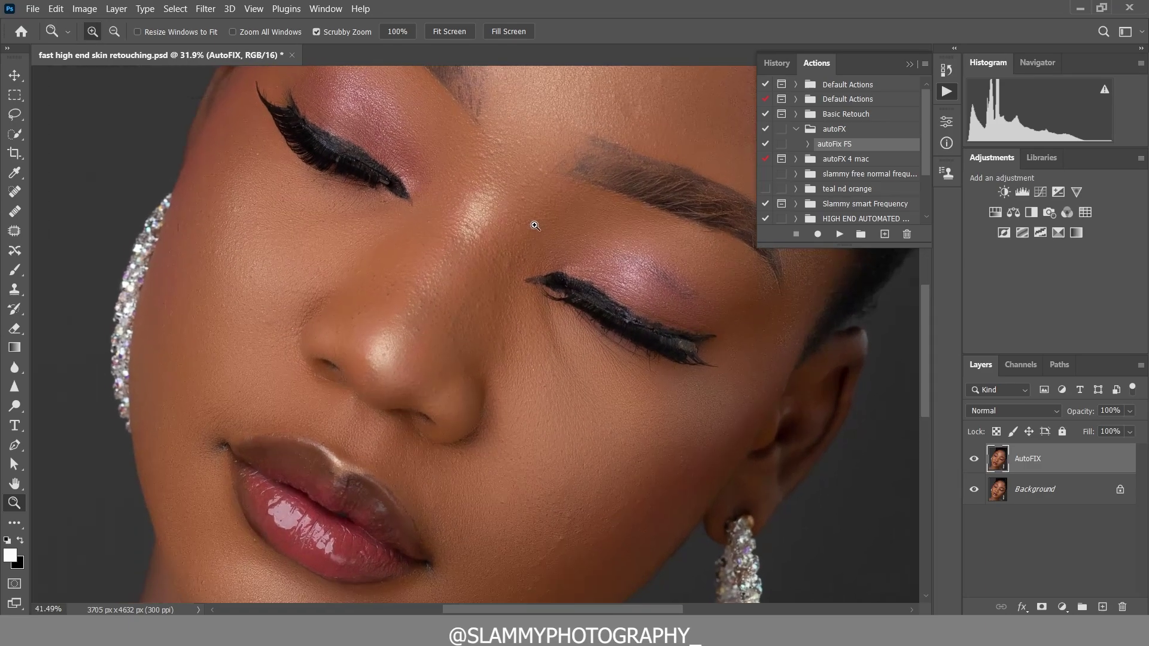
pyautogui.moveTo(526, 224); pyautogui.dragTo(533, 467)
pyautogui.click(254, 8)
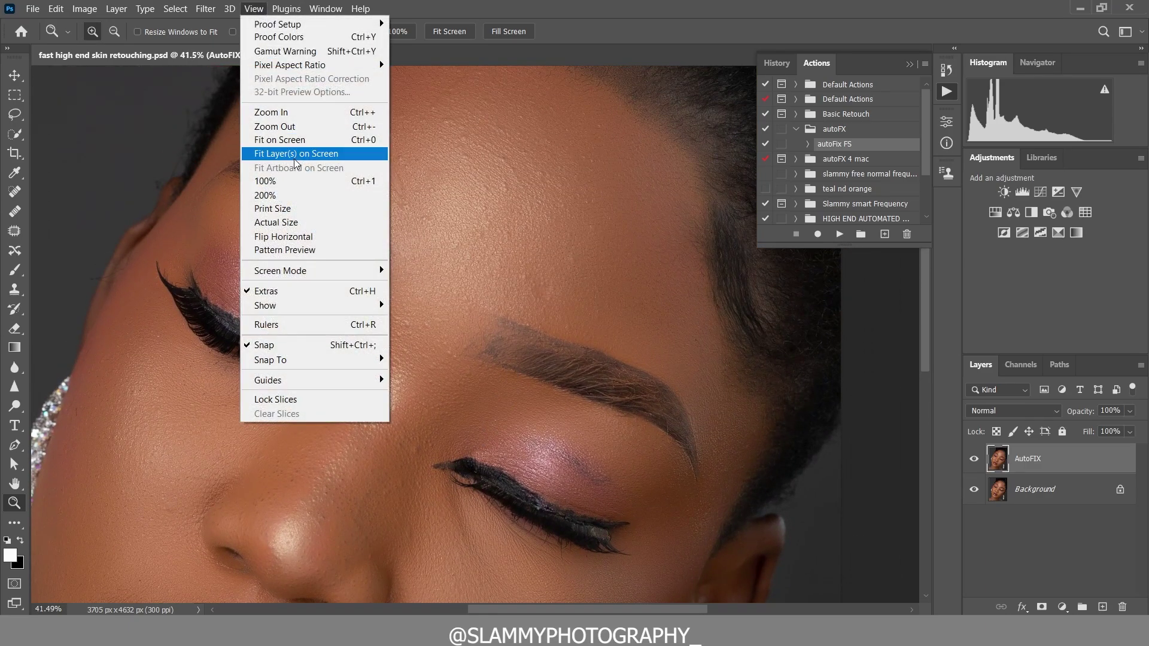
pyautogui.click(301, 139)
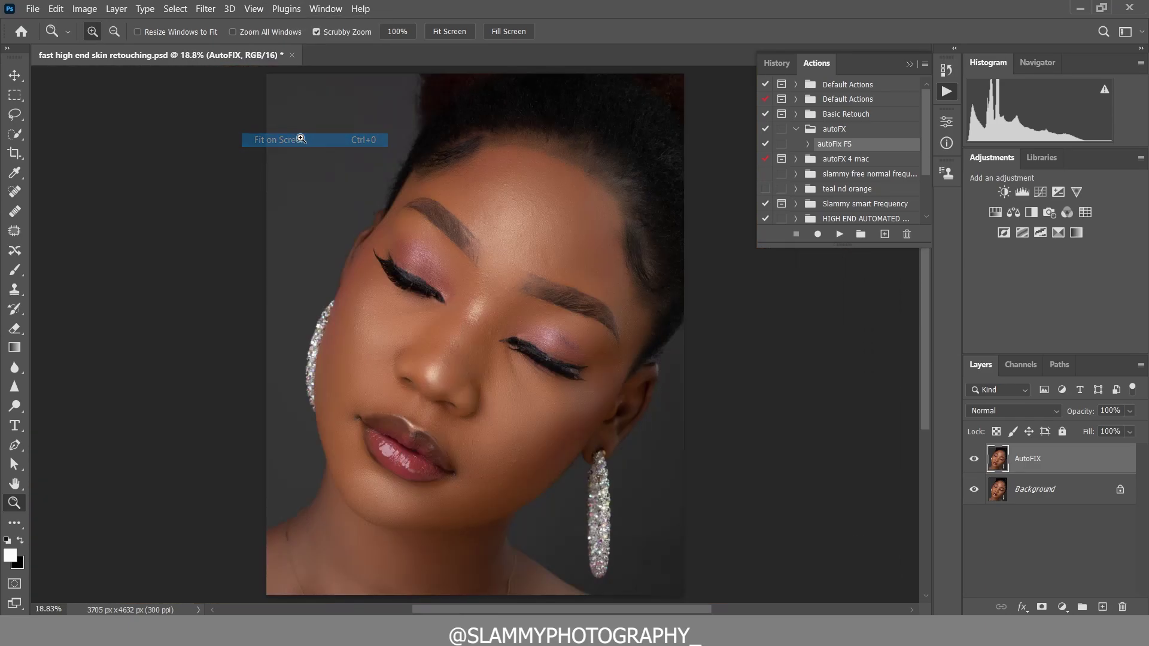
# Merge the AutoFIX layer into the Background and play the autoFix FS action again
pyautogui.rightClick(1046, 460)
pyautogui.click(915, 472)
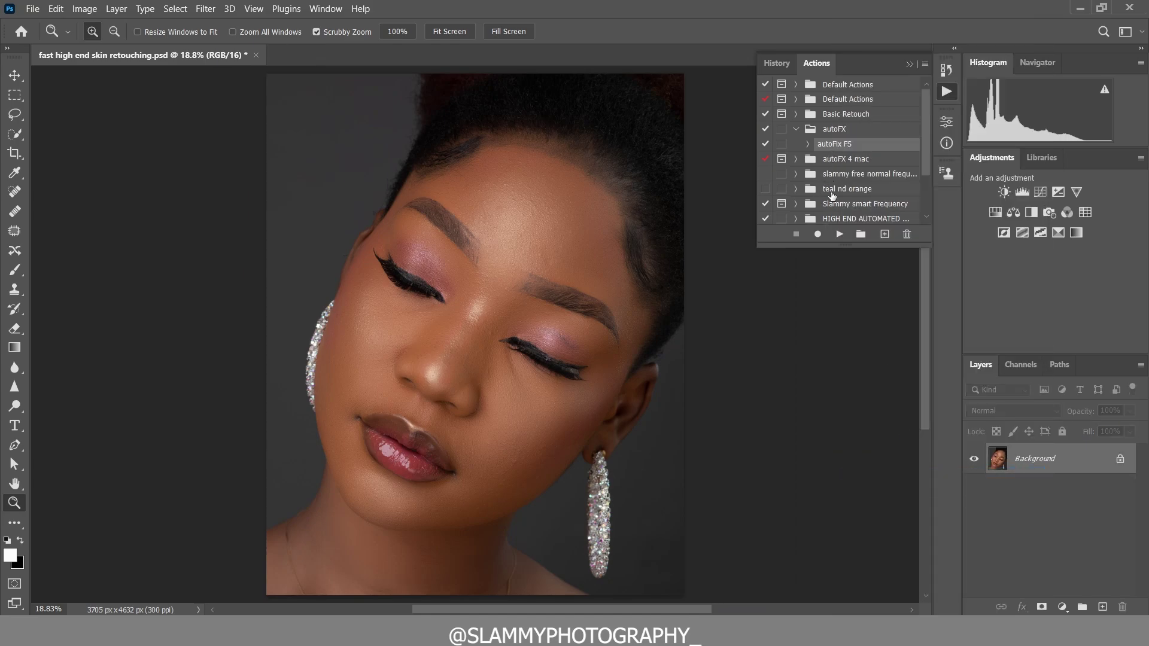
pyautogui.hotkey('ctrl', 'j')
pyautogui.hotkey('ctrl', 'j')
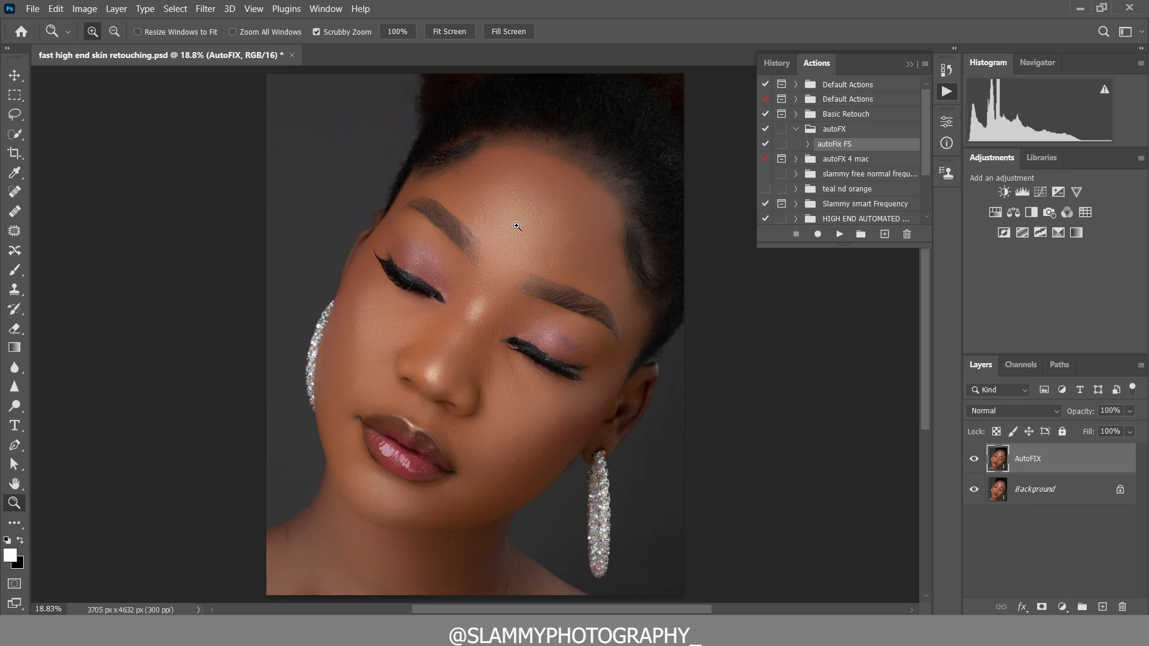
# Add a layer mask to the AutoFIX layer and invert it to black
pyautogui.click(517, 226)
pyautogui.moveTo(482, 413); pyautogui.dragTo(497, 355)
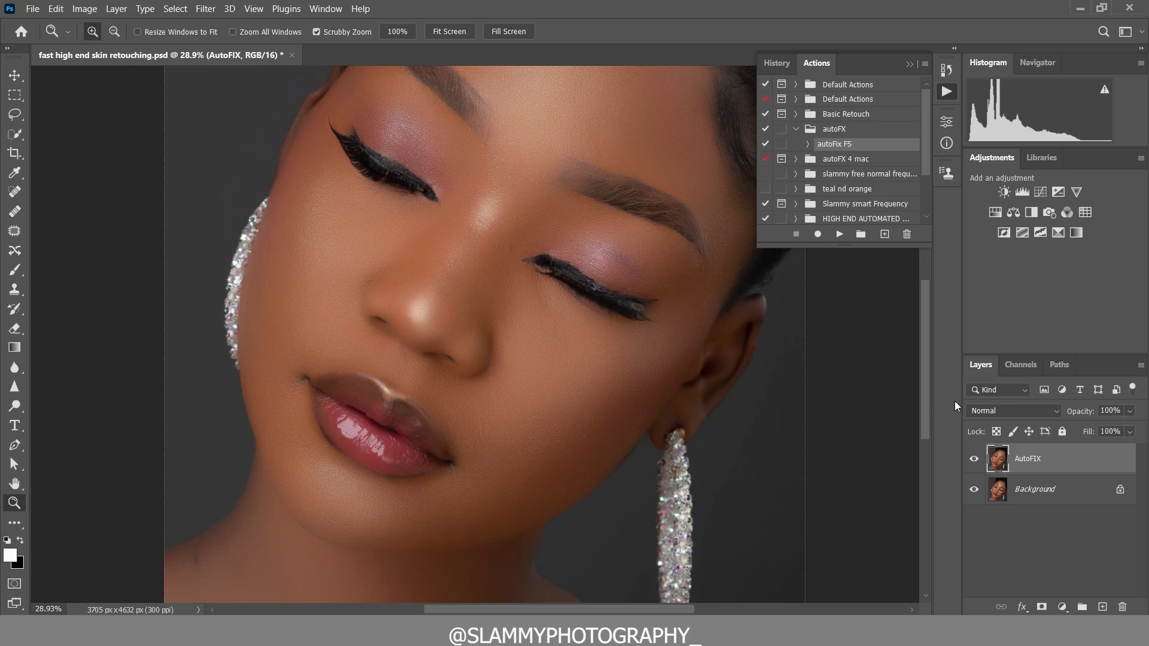
pyautogui.click(1041, 607)
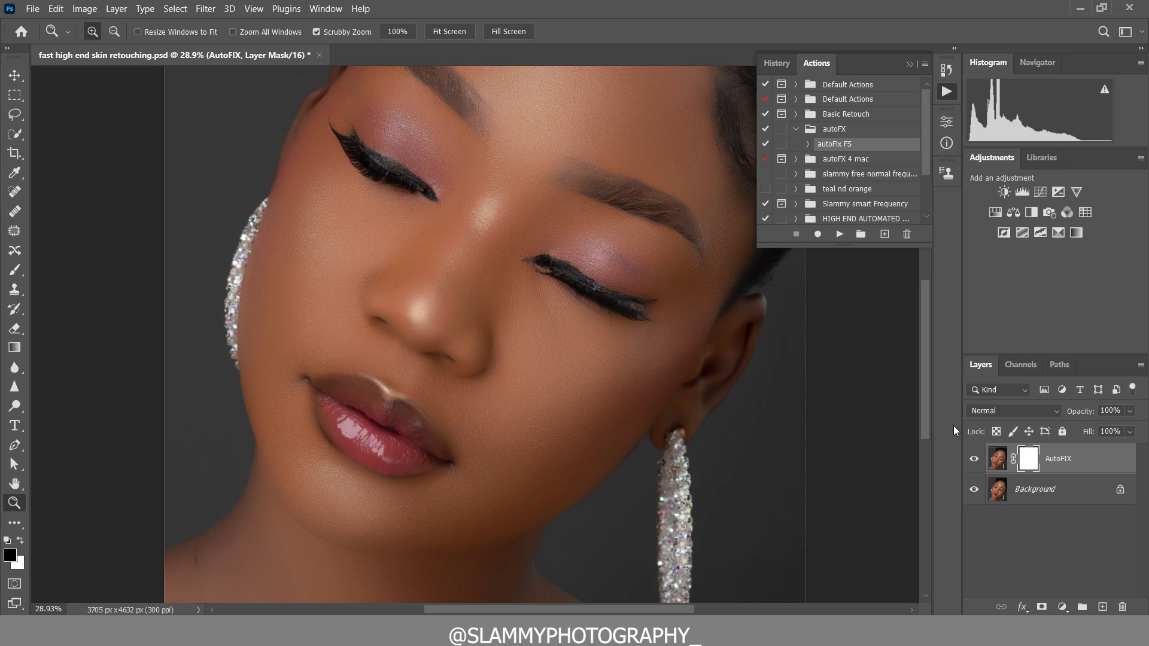
pyautogui.hotkey('ctrl', 'i')
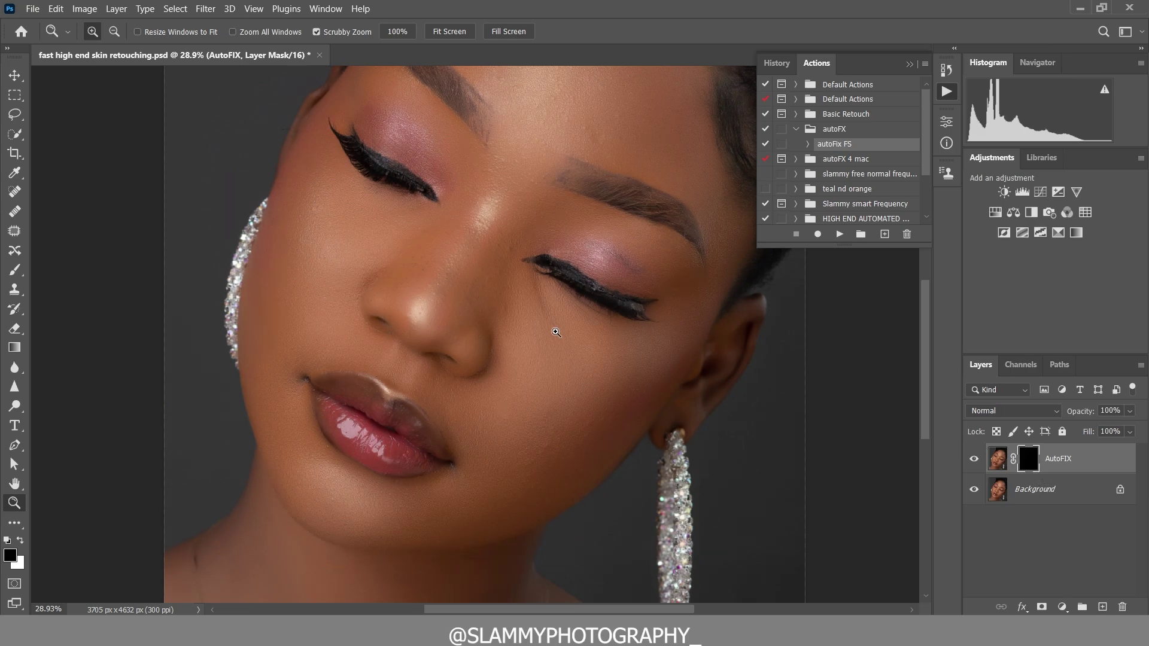
# Paint white over the forehead on the AutoFIX mask with a soft brush at 43% flow and 600 px size
pyautogui.click(14, 270)
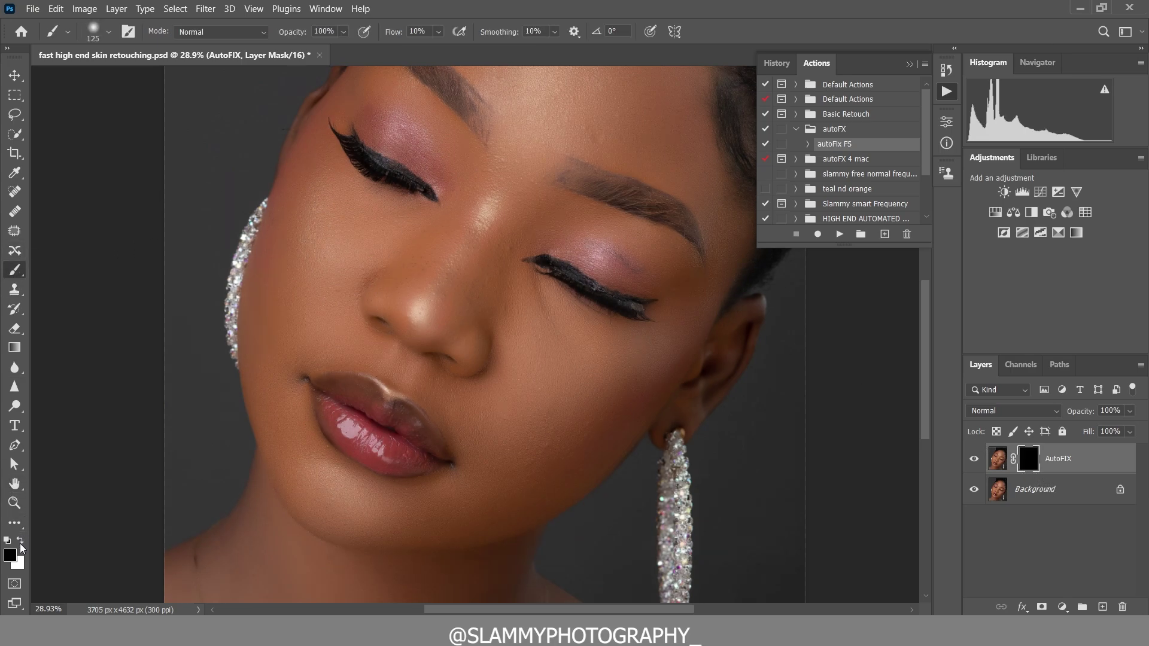
pyautogui.click(21, 540)
pyautogui.hotkey('shift', '4')
pyautogui.hotkey('shift', '3')
pyautogui.scroll(5, 562, 225)
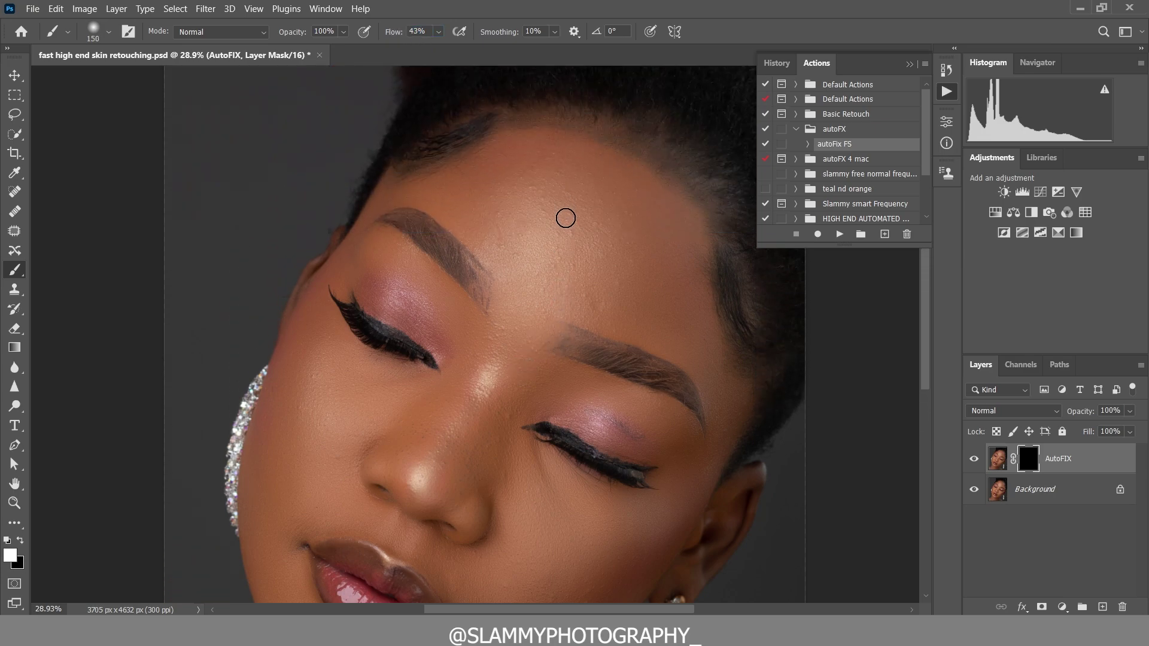
pyautogui.press(']')
pyautogui.press(']')
pyautogui.press(']')
pyautogui.press(']')
pyautogui.press(']')
pyautogui.press(']')
pyautogui.press(']')
pyautogui.press(']')
pyautogui.press(']')
pyautogui.press(']')
pyautogui.moveTo(566, 262)
pyautogui.mouseDown()
pyautogui.moveTo(487, 220)
pyautogui.moveTo(469, 187)
pyautogui.moveTo(623, 239)
pyautogui.moveTo(553, 246)
pyautogui.moveTo(631, 264)
pyautogui.mouseUp()
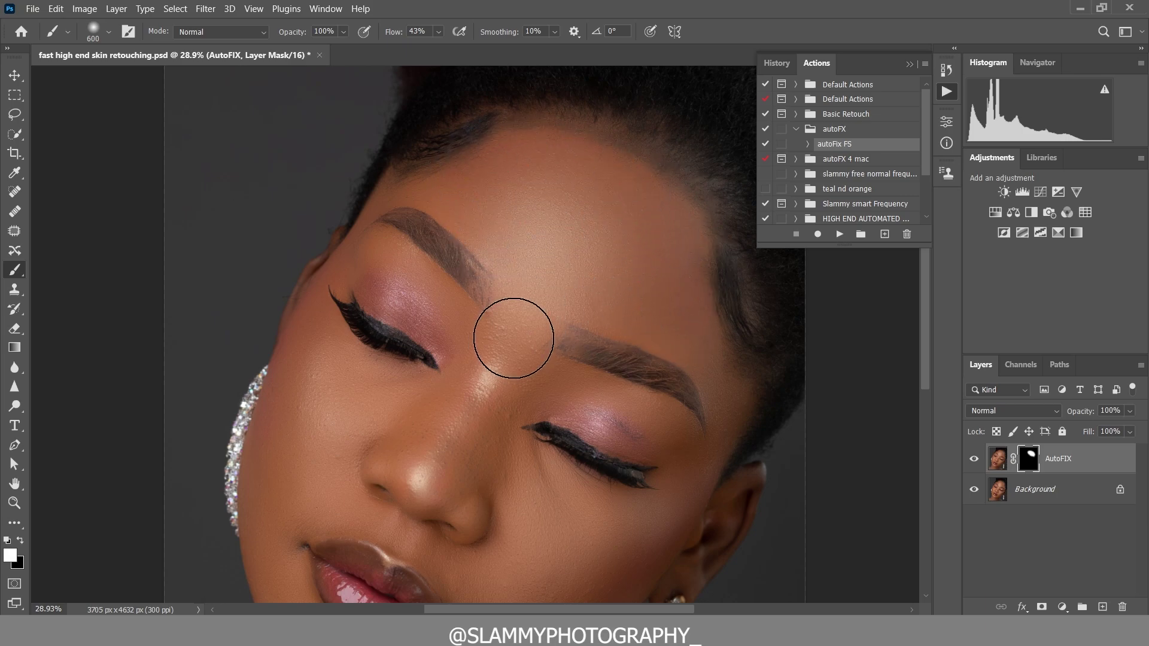
# Paint white between the eyebrows and down the nose on the AutoFIX mask with a 300 px soft brush
pyautogui.press('[')
pyautogui.press('[')
pyautogui.press('[')
pyautogui.scroll(-1, 479, 393)
pyautogui.rightClick(474, 397)
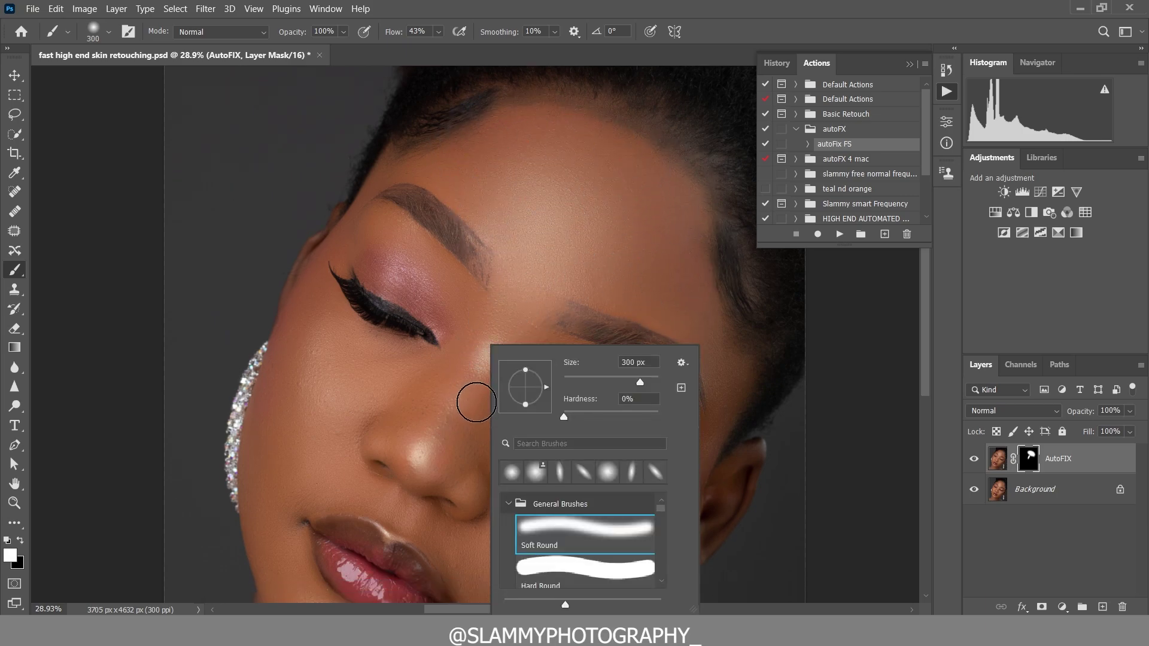
pyautogui.press('Escape')
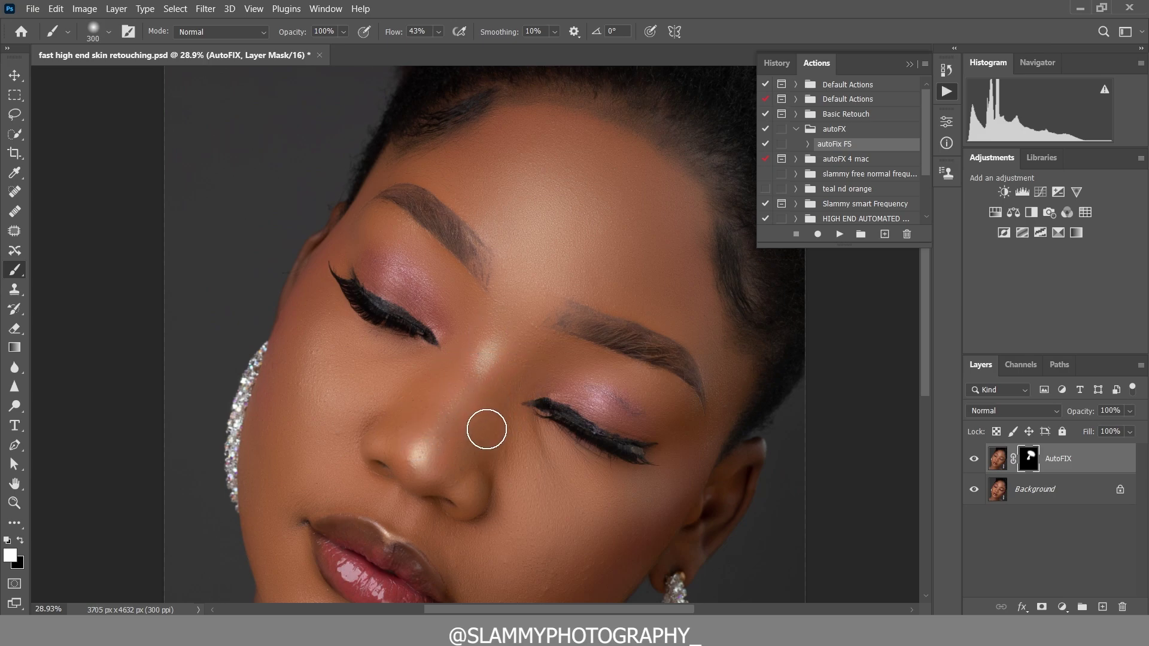
# Paint white over the cheeks and chin on the AutoFIX mask with the soft brush at 500 and 600 px
pyautogui.click(254, 9)
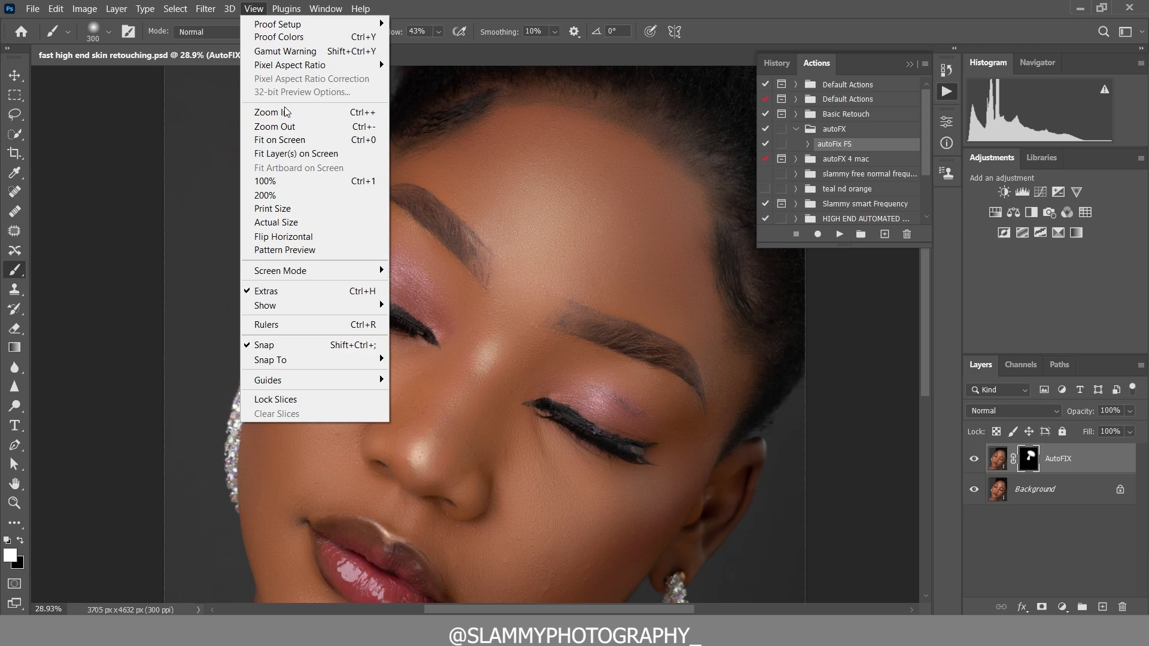
pyautogui.click(289, 141)
pyautogui.press(']')
pyautogui.press(']')
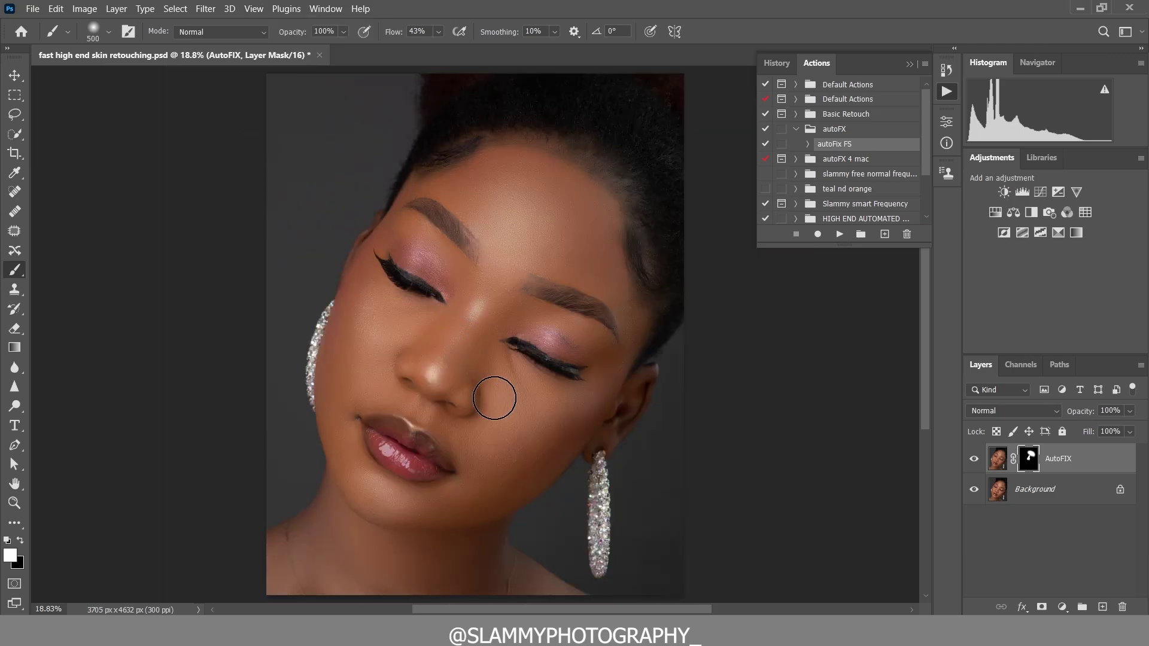
pyautogui.moveTo(492, 354)
pyautogui.mouseDown()
pyautogui.moveTo(502, 443)
pyautogui.moveTo(477, 461)
pyautogui.mouseUp()
pyautogui.press(']')
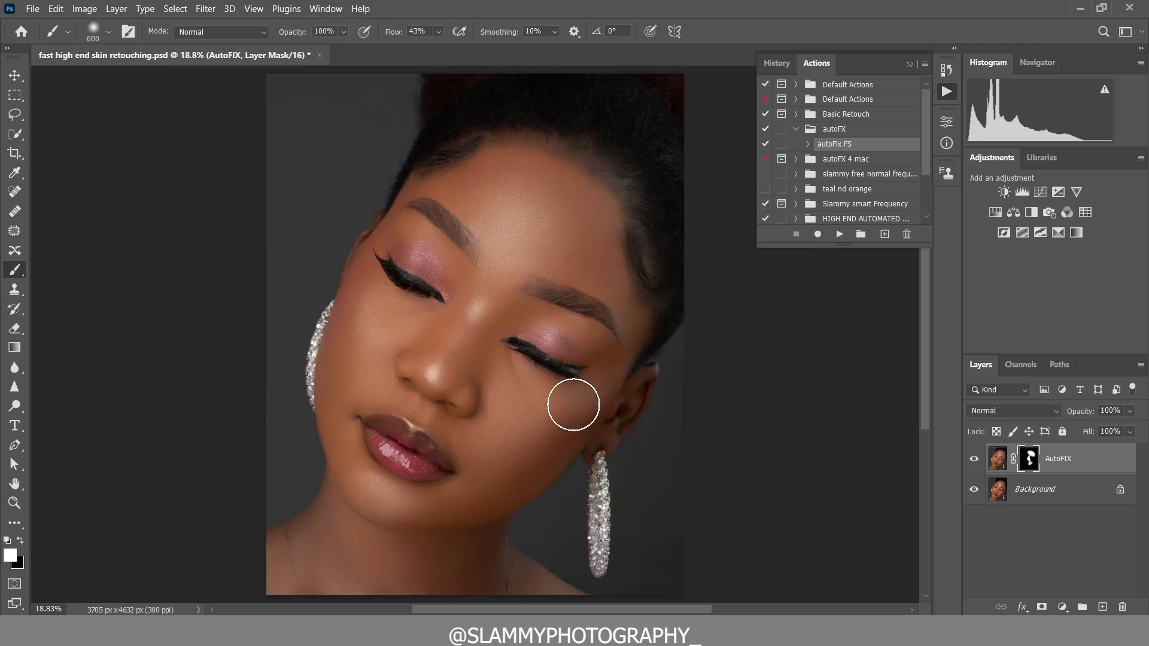
pyautogui.moveTo(441, 499)
pyautogui.mouseDown()
pyautogui.moveTo(373, 482)
pyautogui.moveTo(347, 434)
pyautogui.moveTo(371, 486)
pyautogui.moveTo(353, 349)
pyautogui.moveTo(360, 328)
pyautogui.moveTo(363, 354)
pyautogui.moveTo(375, 312)
pyautogui.mouseUp()
# Extend the white on the AutoFIX mask over the remaining facial skin using brush sizes of 500 and 600 px
pyautogui.press('[')
pyautogui.press('[')
pyautogui.press(']')
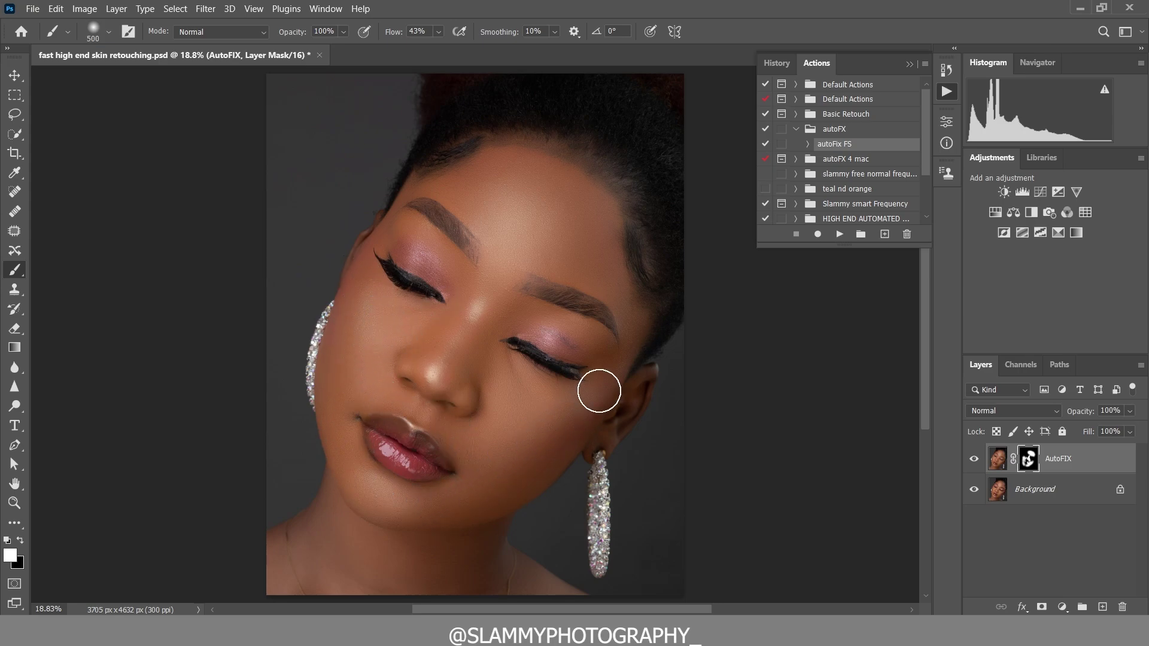
pyautogui.press('[')
pyautogui.press(']')
pyautogui.press(']')
pyautogui.click(254, 8)
pyautogui.click(280, 140)
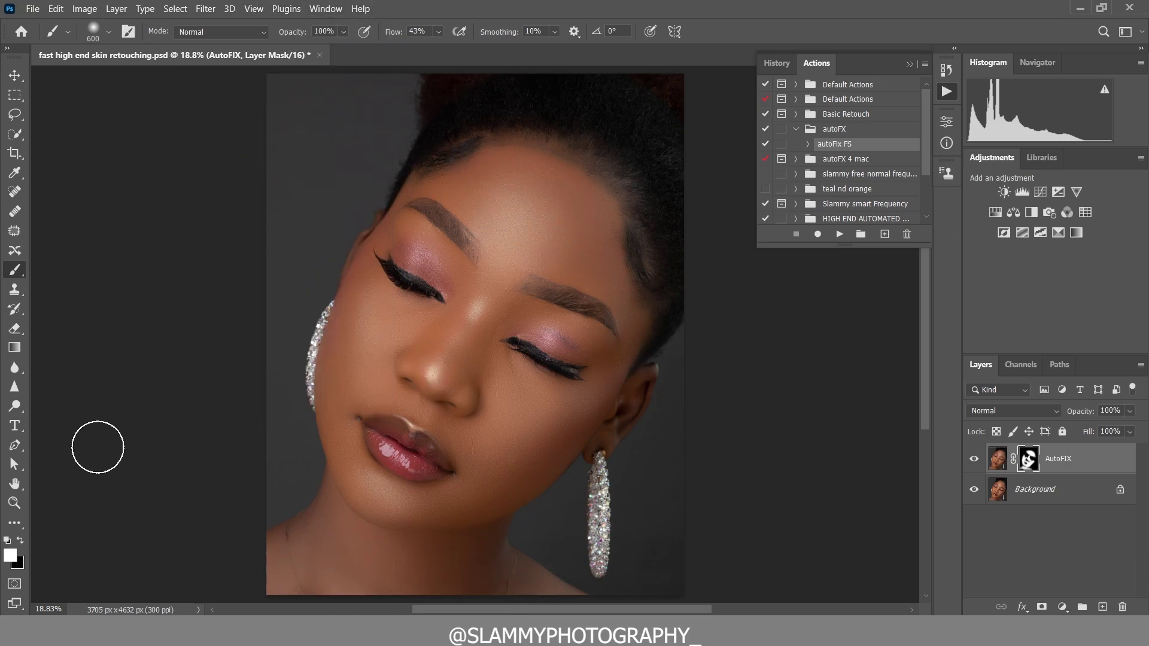
# Examine the masked smoothing up close and go back to the earliest history state to compare it with the unretouched skin
pyautogui.click(15, 503)
pyautogui.moveTo(531, 400); pyautogui.dragTo(564, 403)
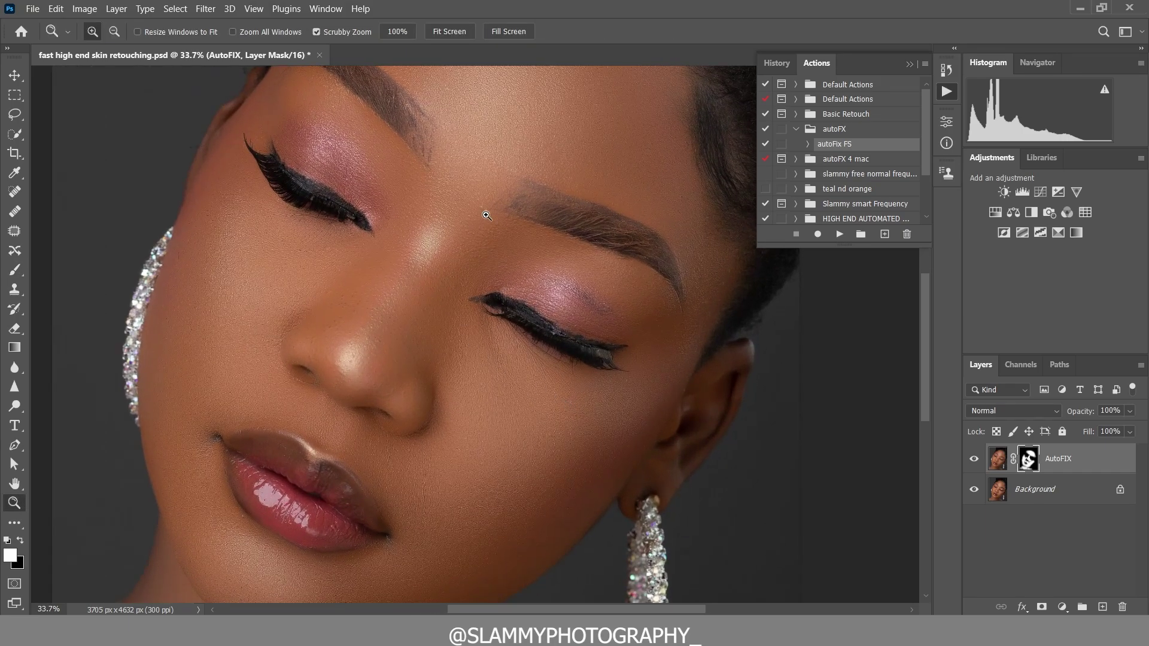
pyautogui.moveTo(485, 241); pyautogui.dragTo(451, 378)
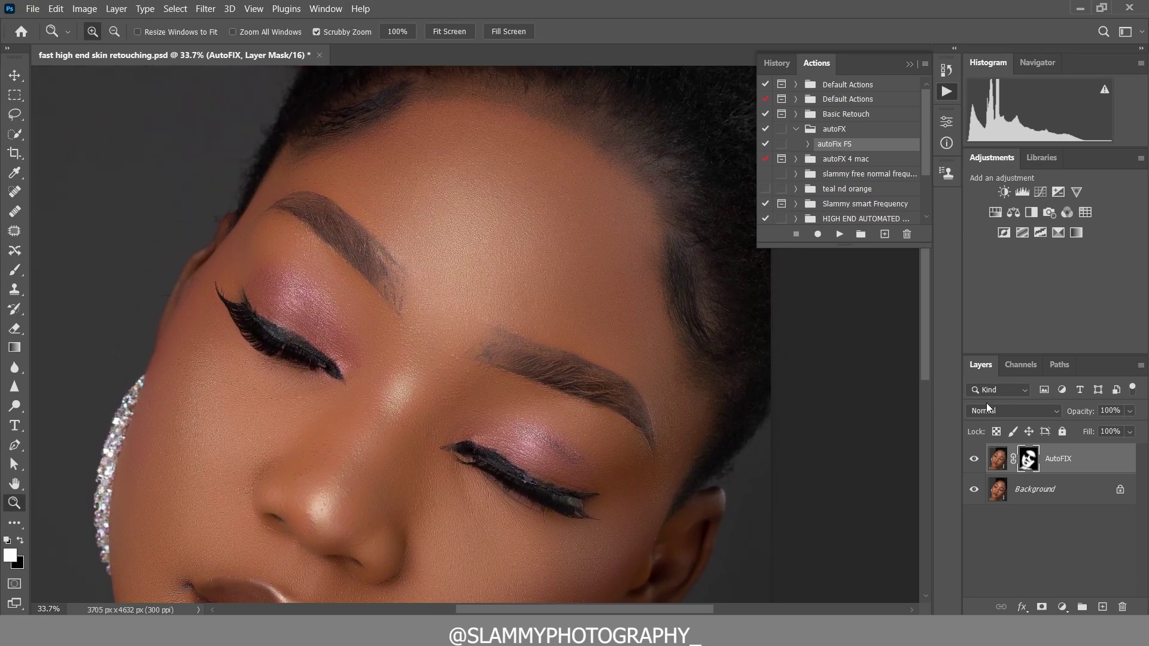
pyautogui.click(942, 75)
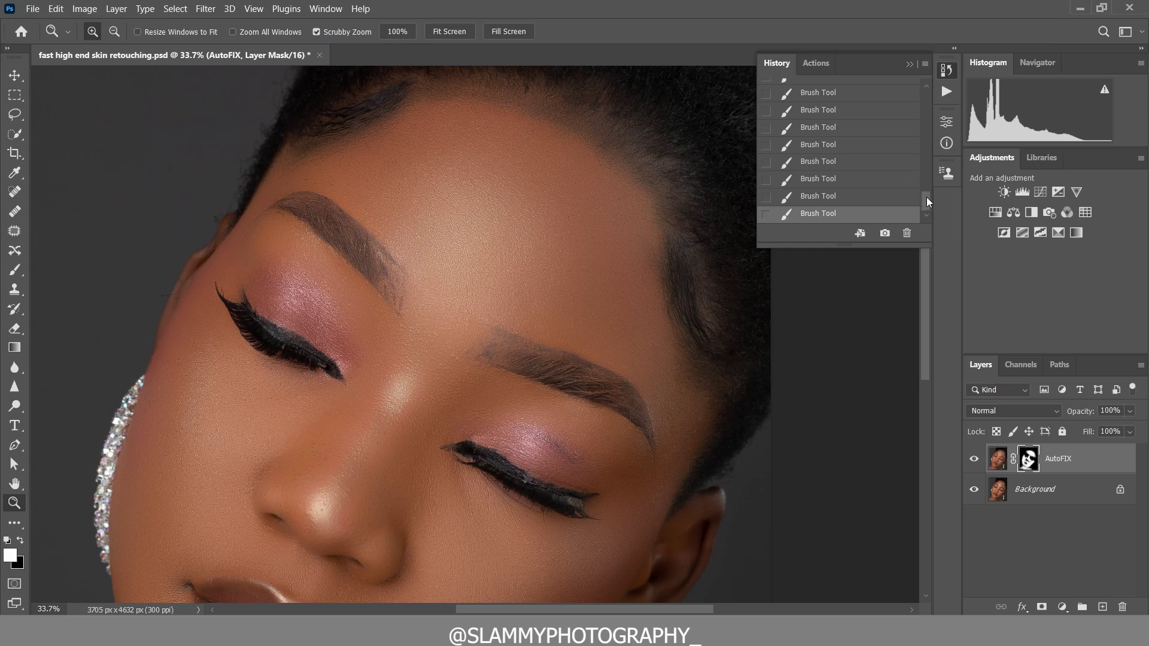
pyautogui.moveTo(926, 197); pyautogui.dragTo(925, 84)
pyautogui.click(880, 104)
pyautogui.moveTo(553, 403); pyautogui.dragTo(571, 202)
pyautogui.scroll(-10, 921, 113)
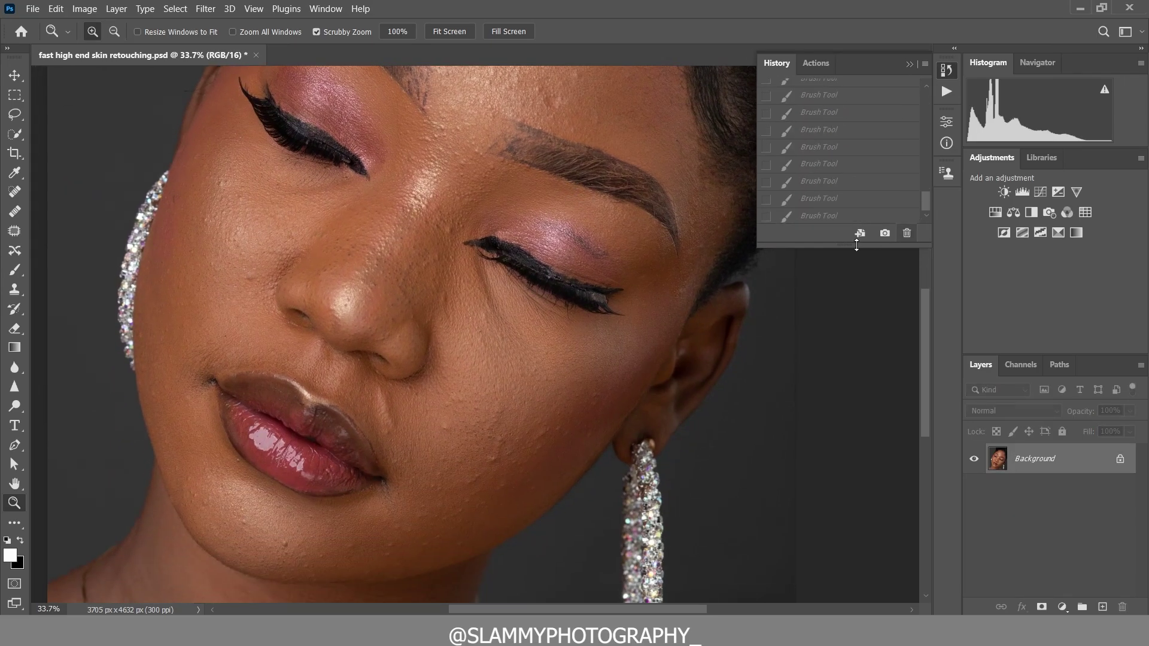
# Compare the nose and cheek skin between the early and latest history states, ending on the latest brush state with the whole portrait in view
pyautogui.moveTo(404, 277)
pyautogui.mouseDown()
pyautogui.moveTo(418, 288)
pyautogui.moveTo(638, 274)
pyautogui.mouseUp()
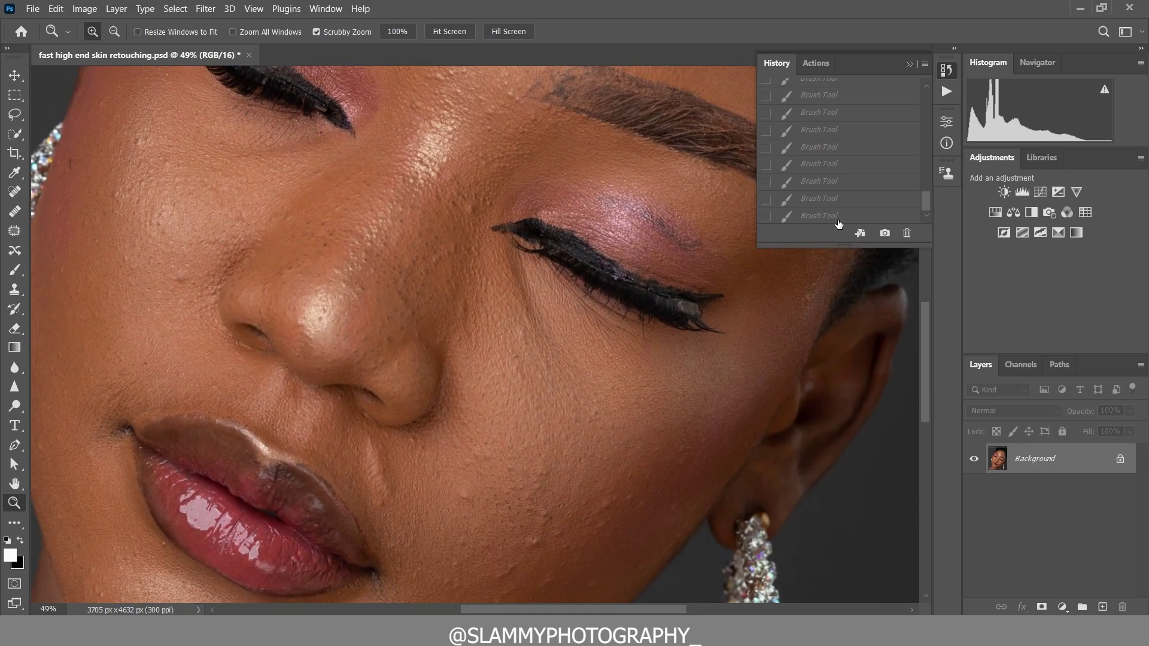
pyautogui.click(837, 218)
pyautogui.scroll(10, 920, 148)
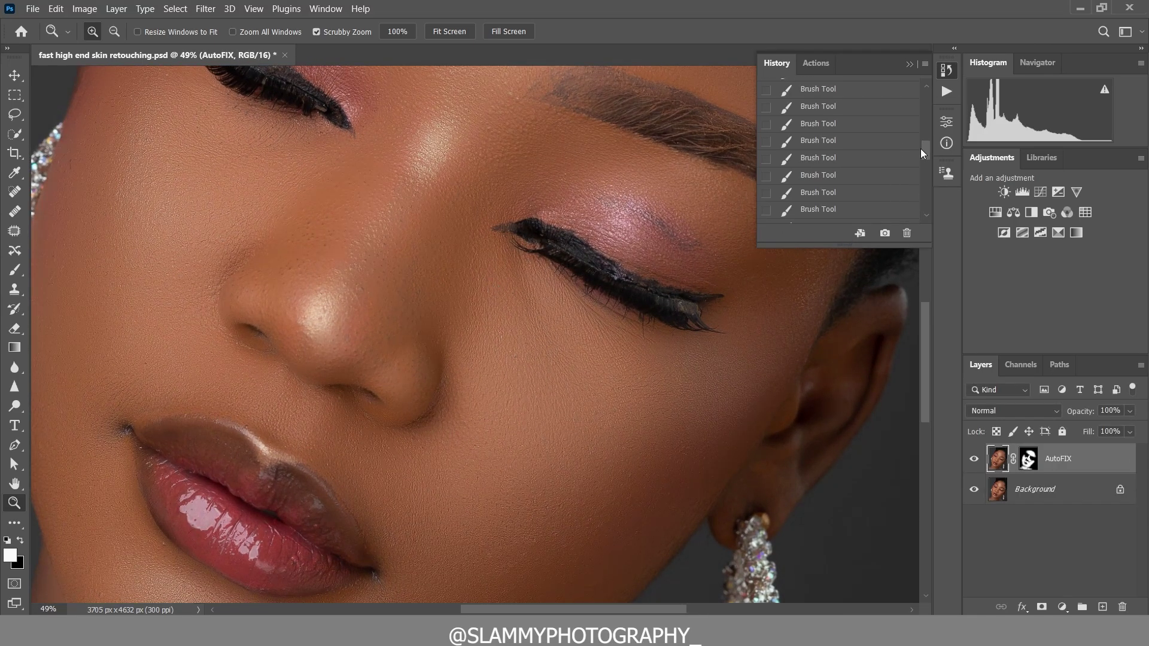
pyautogui.click(864, 97)
pyautogui.scroll(-10, 924, 184)
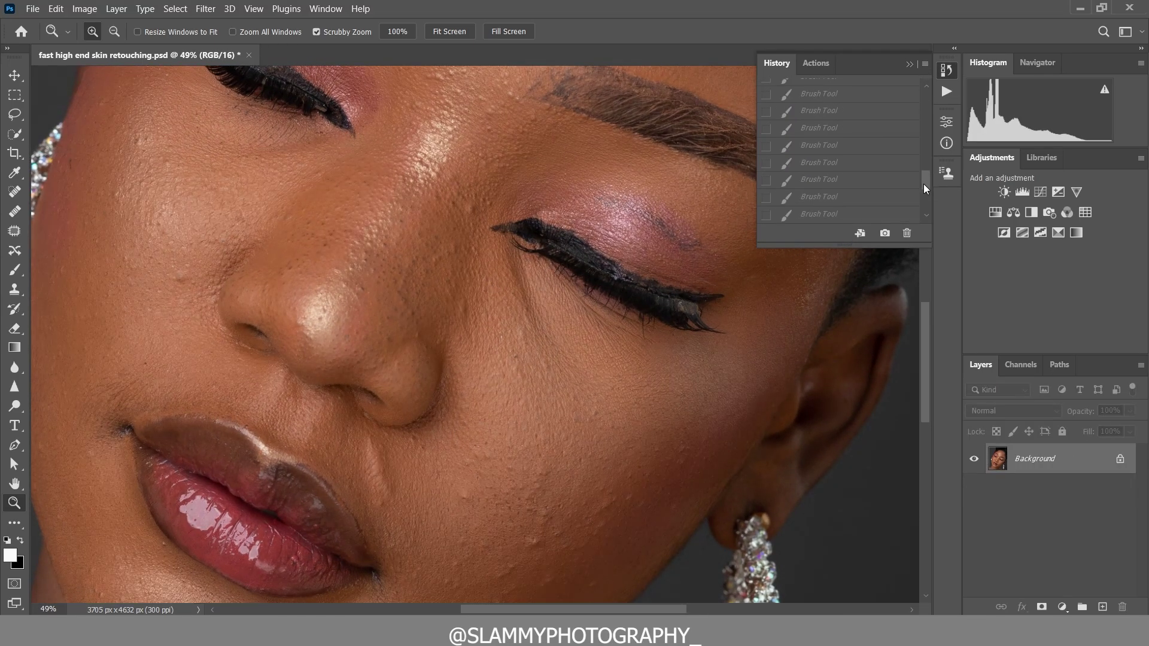
pyautogui.click(846, 216)
pyautogui.click(254, 9)
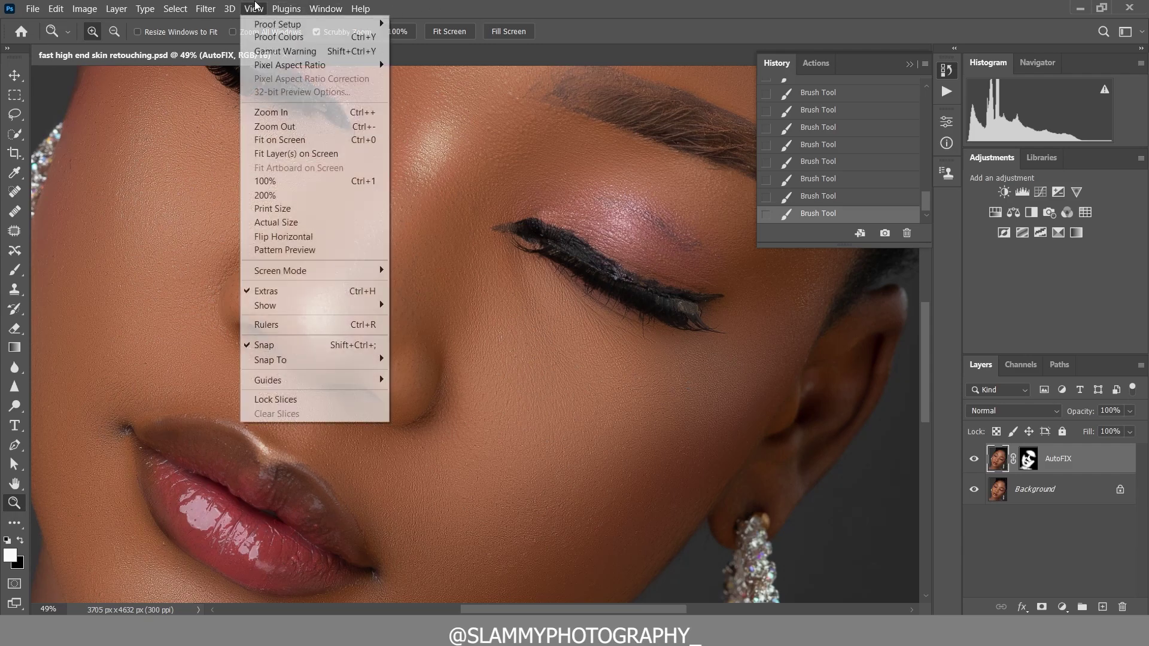
pyautogui.click(302, 136)
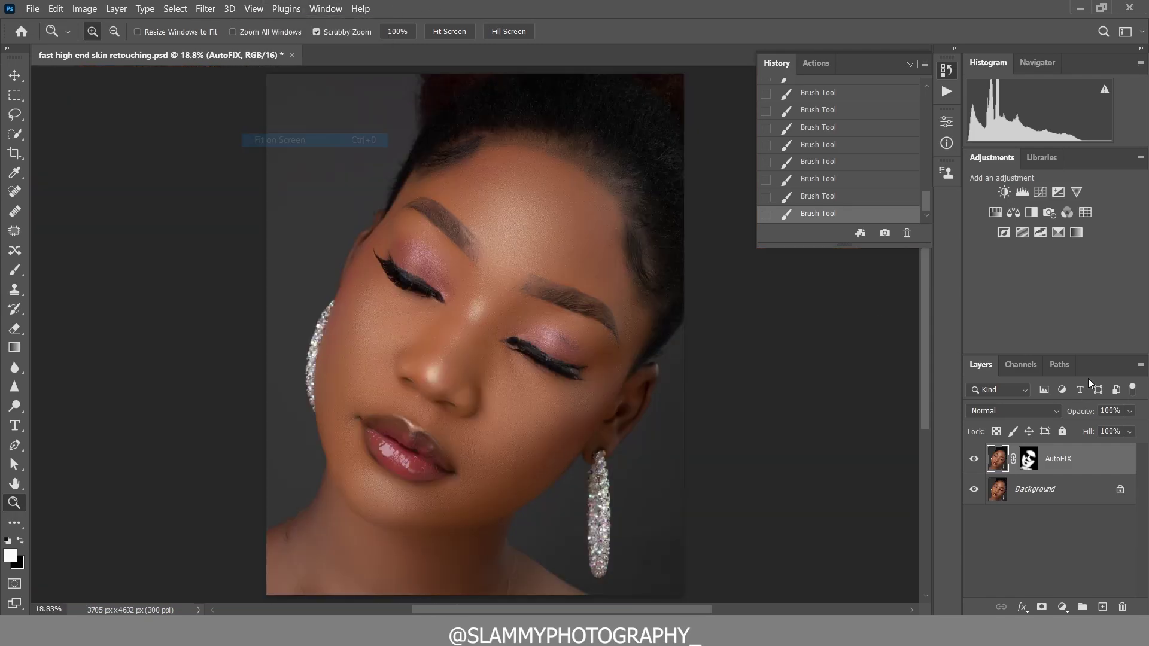
# Create a new layer above AutoFIX in Overlay mode, filled with the Overlay-neutral 50% gray
pyautogui.click(946, 93)
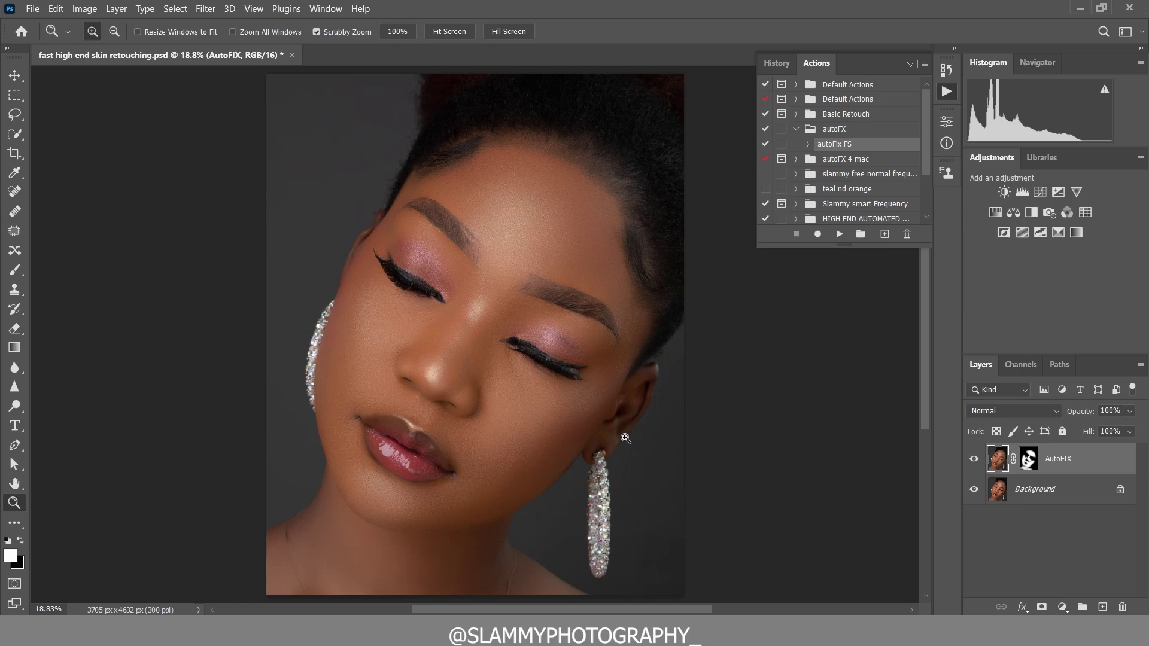
pyautogui.moveTo(477, 513); pyautogui.dragTo(487, 526)
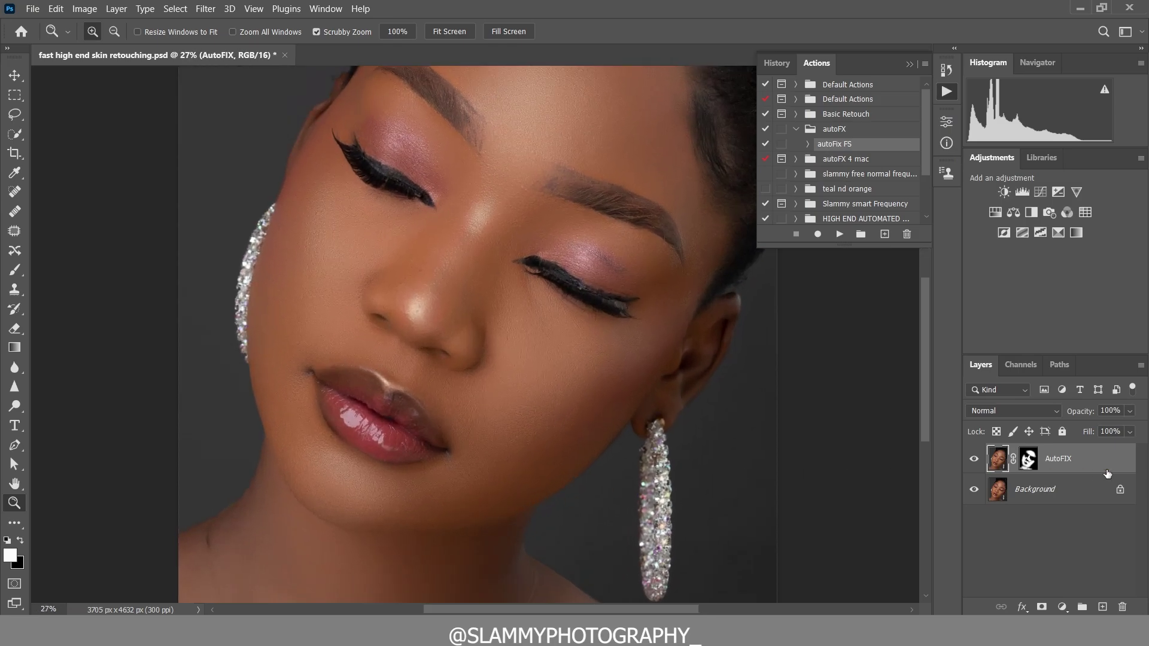
pyautogui.rightClick(1103, 448)
pyautogui.click(1121, 538)
pyautogui.click(116, 8)
pyautogui.moveTo(138, 24)
pyautogui.click(305, 24)
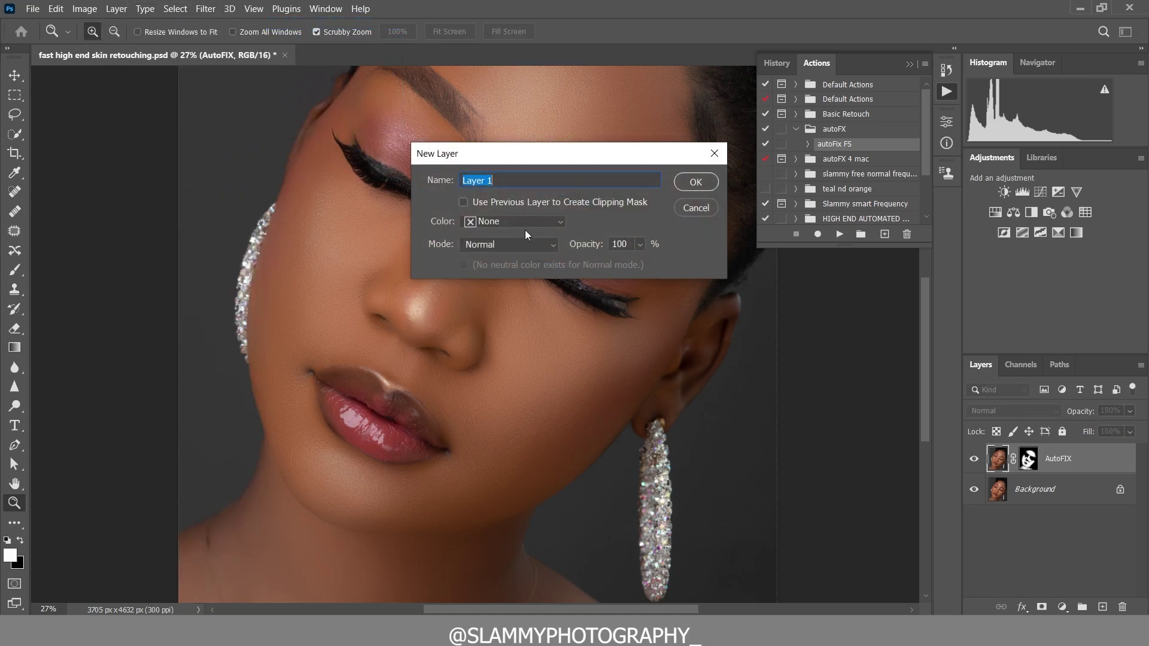
pyautogui.click(504, 241)
pyautogui.click(489, 390)
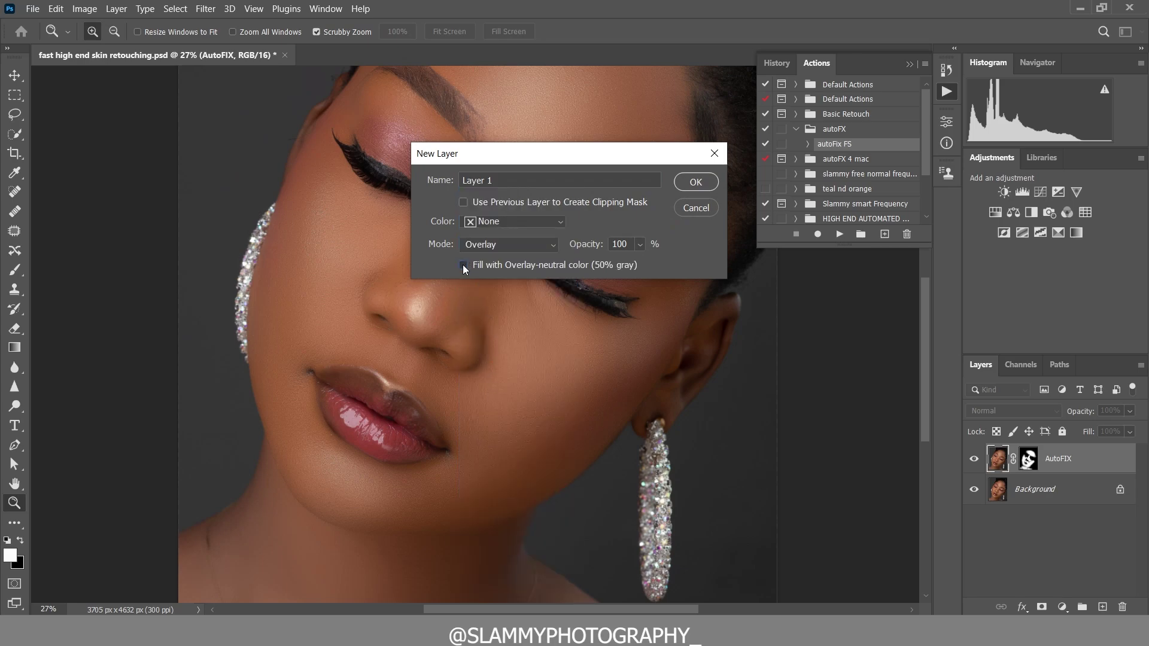
pyautogui.click(696, 182)
# Duplicate the gray Overlay layer three times
pyautogui.moveTo(1024, 459); pyautogui.dragTo(1095, 601)
pyautogui.moveTo(1053, 458); pyautogui.dragTo(1098, 597)
pyautogui.hotkey('ctrl', 'j')
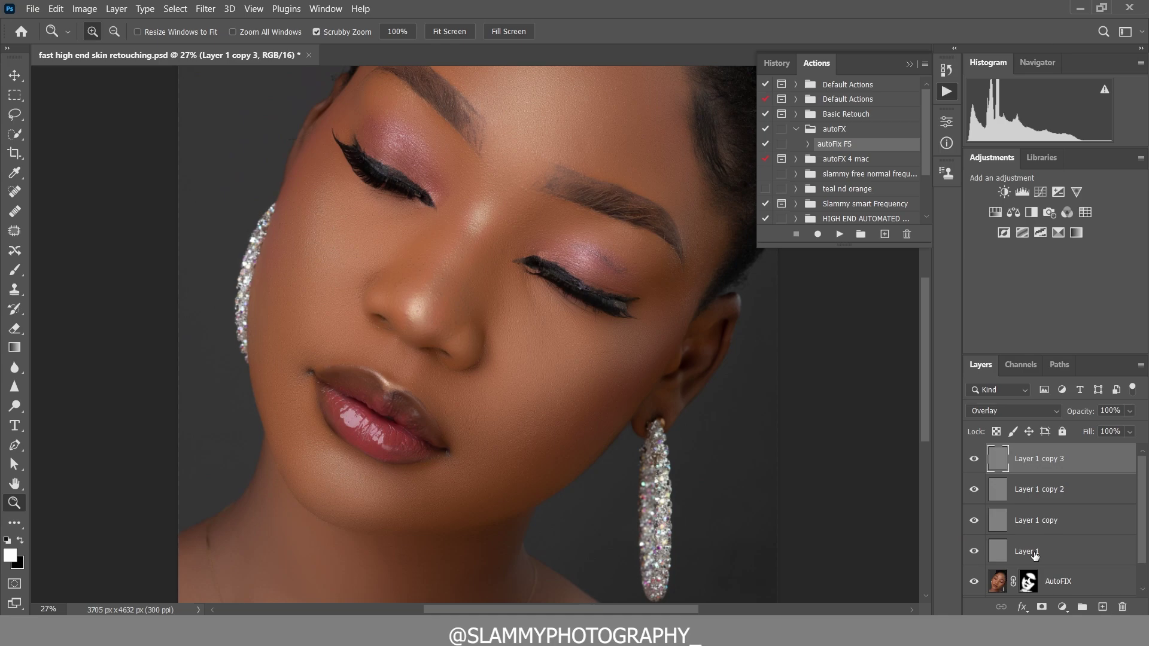
# Rename the four gray layers, from the lowest up, as contour, general shine, auxillary shine and final shine
pyautogui.doubleClick(1035, 553)
pyautogui.write('contour')
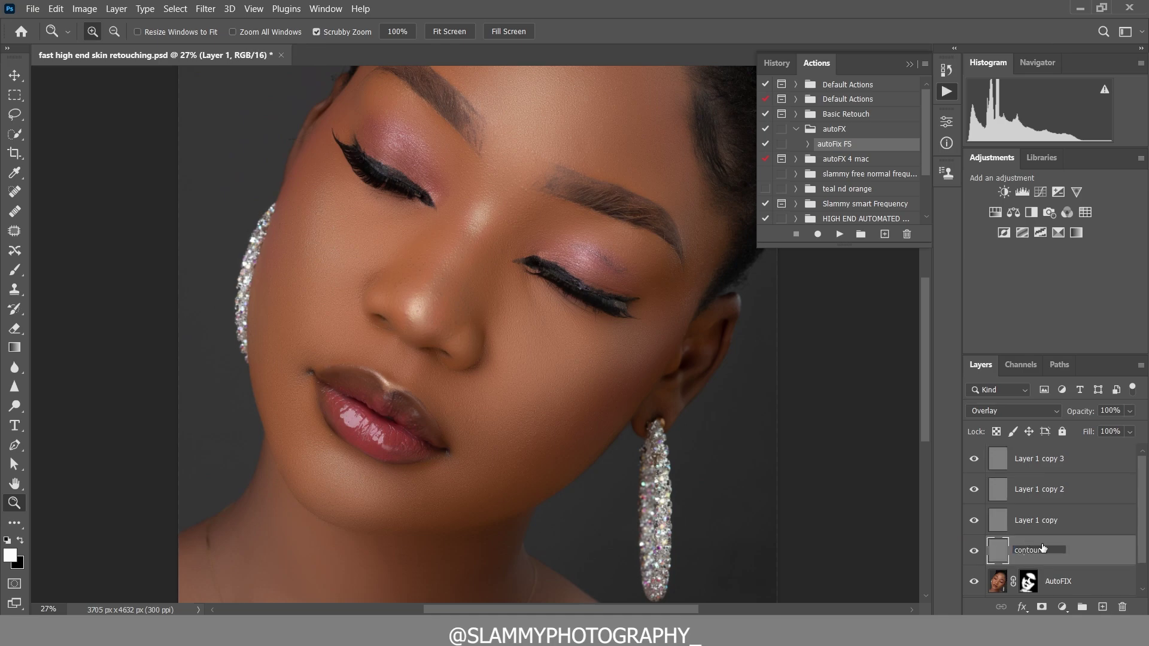
pyautogui.doubleClick(1043, 524)
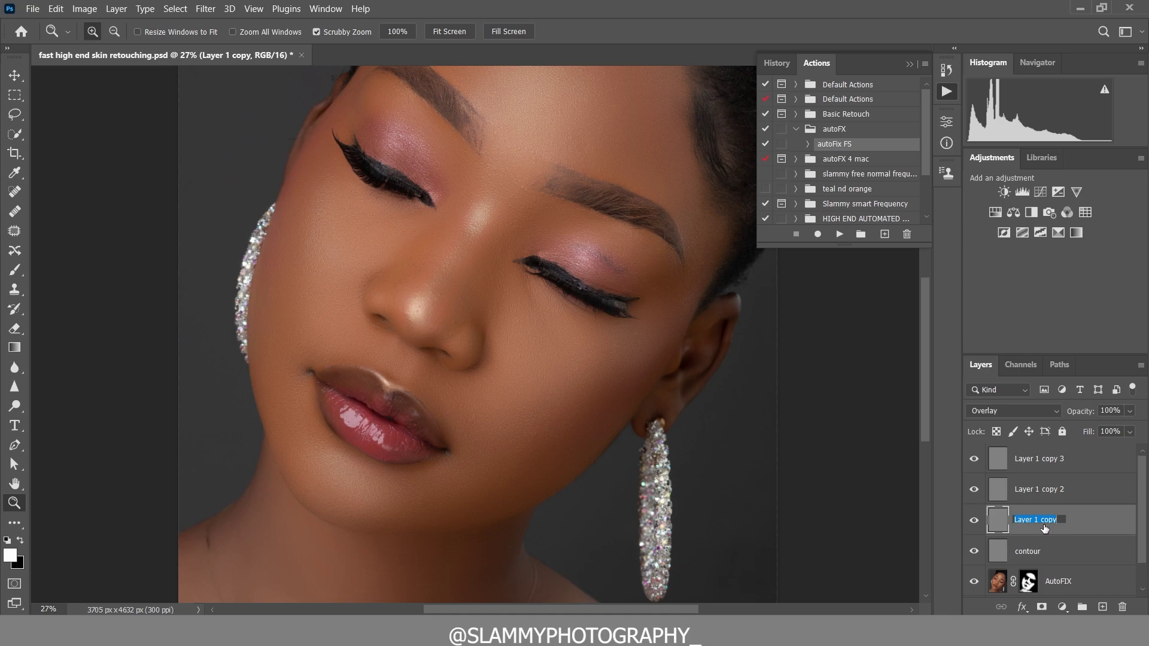
pyautogui.write('deneral shine')
pyautogui.doubleClick(1029, 488)
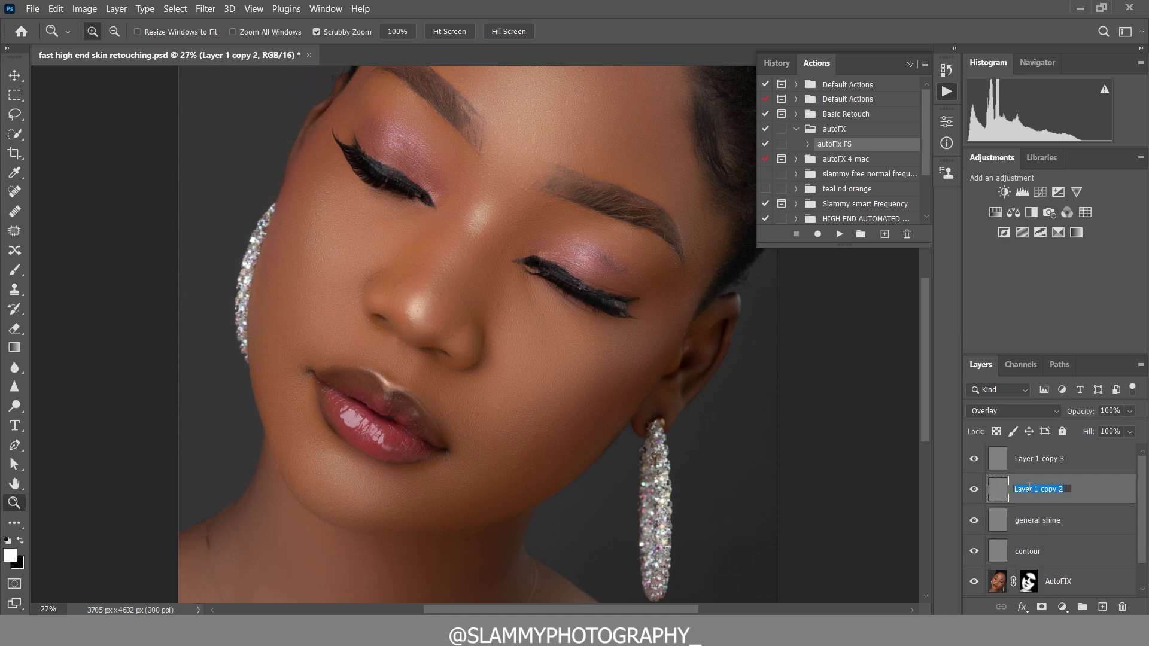
pyautogui.write('auxillary shine')
pyautogui.press('Return')
pyautogui.doubleClick(1030, 457)
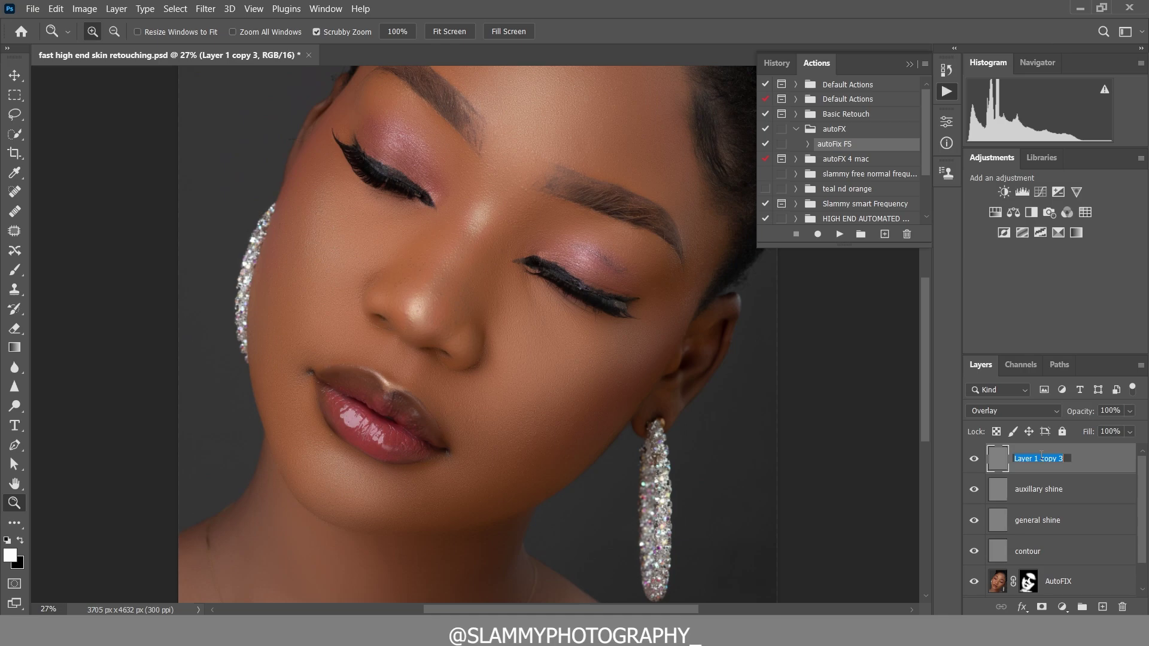
pyautogui.write('final sh')
pyautogui.write('ine')
pyautogui.press('Return')
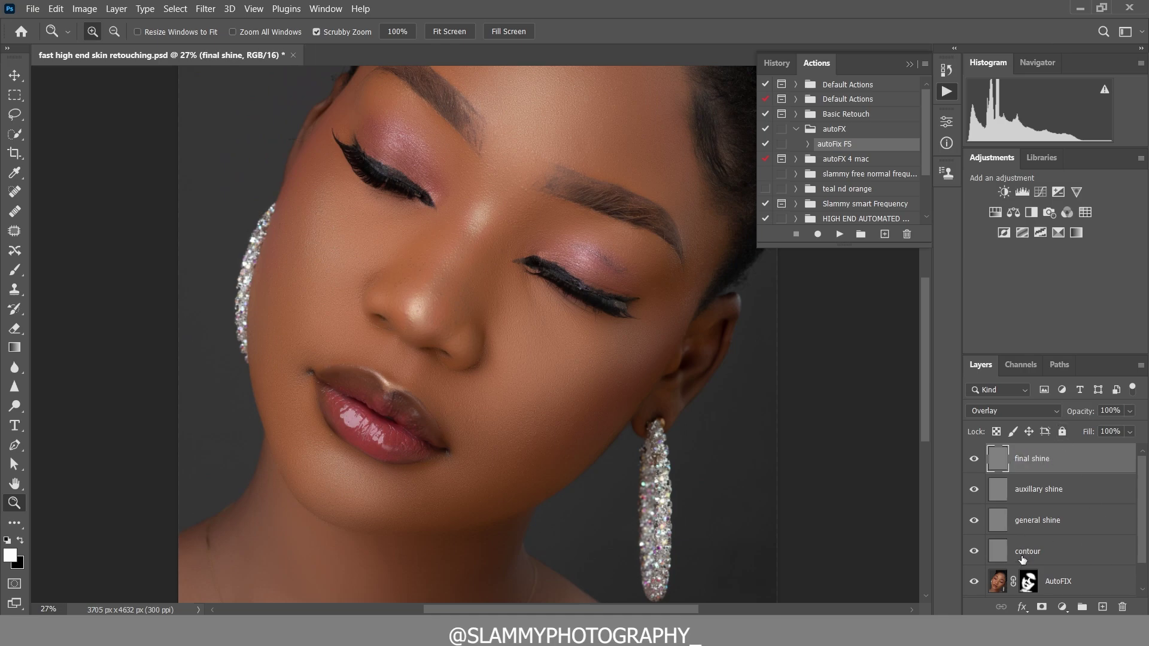
# With the contour layer active, load the RGB channel as a selection and invert it to target the shadows
pyautogui.click(1040, 553)
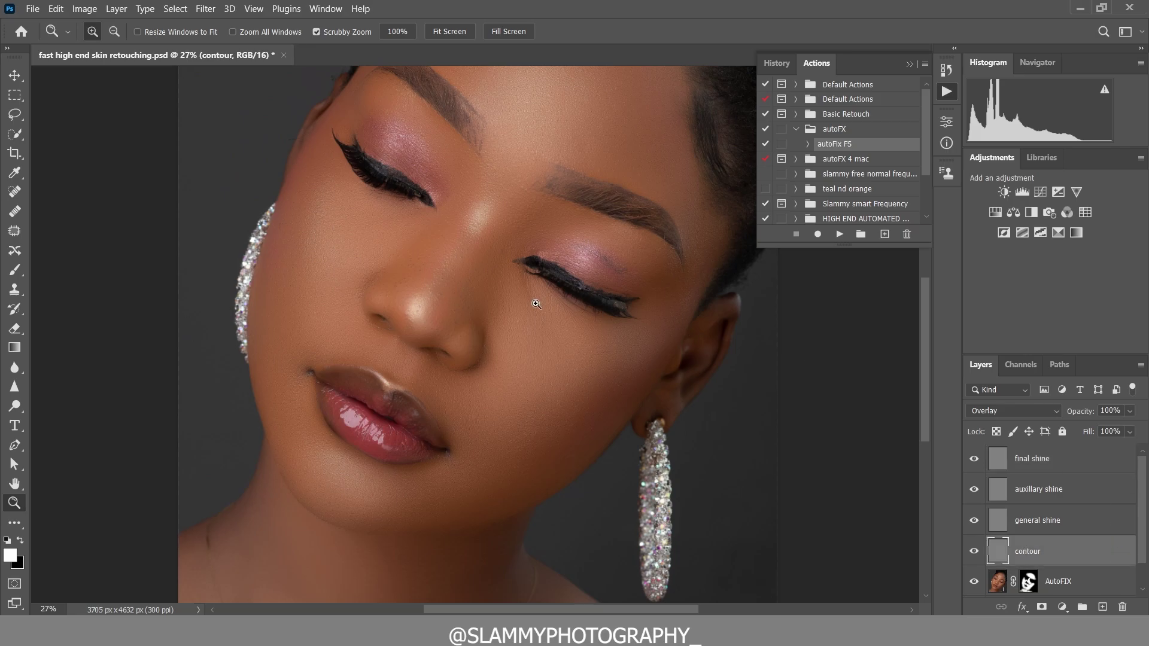
pyautogui.click(1015, 366)
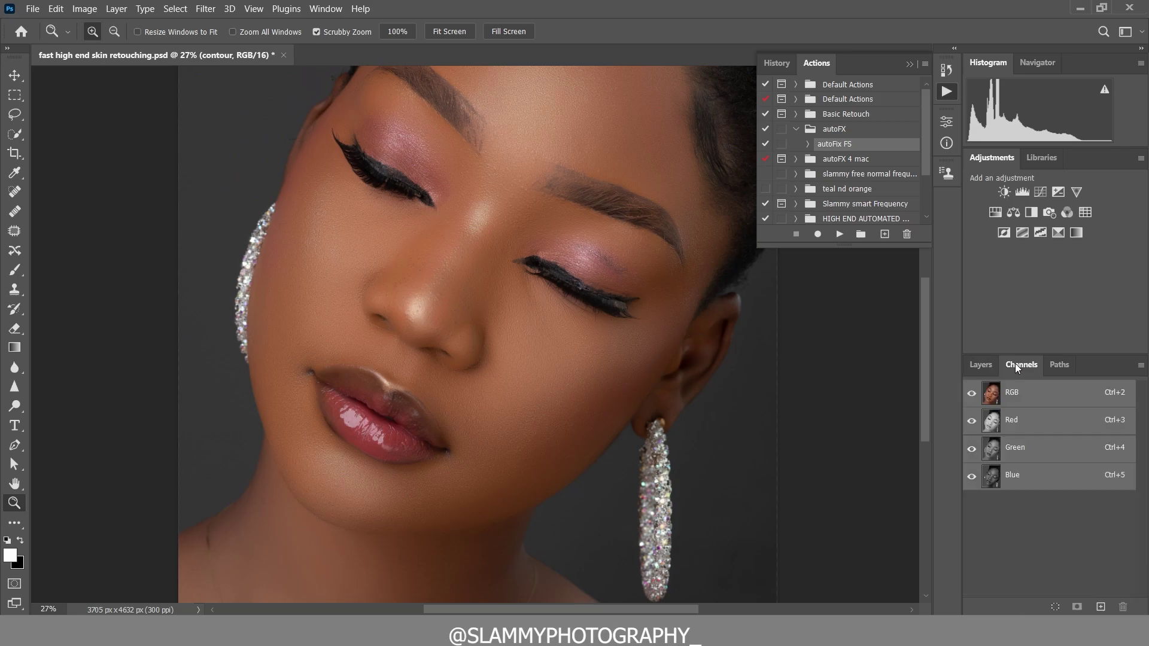
pyautogui.click(1054, 607)
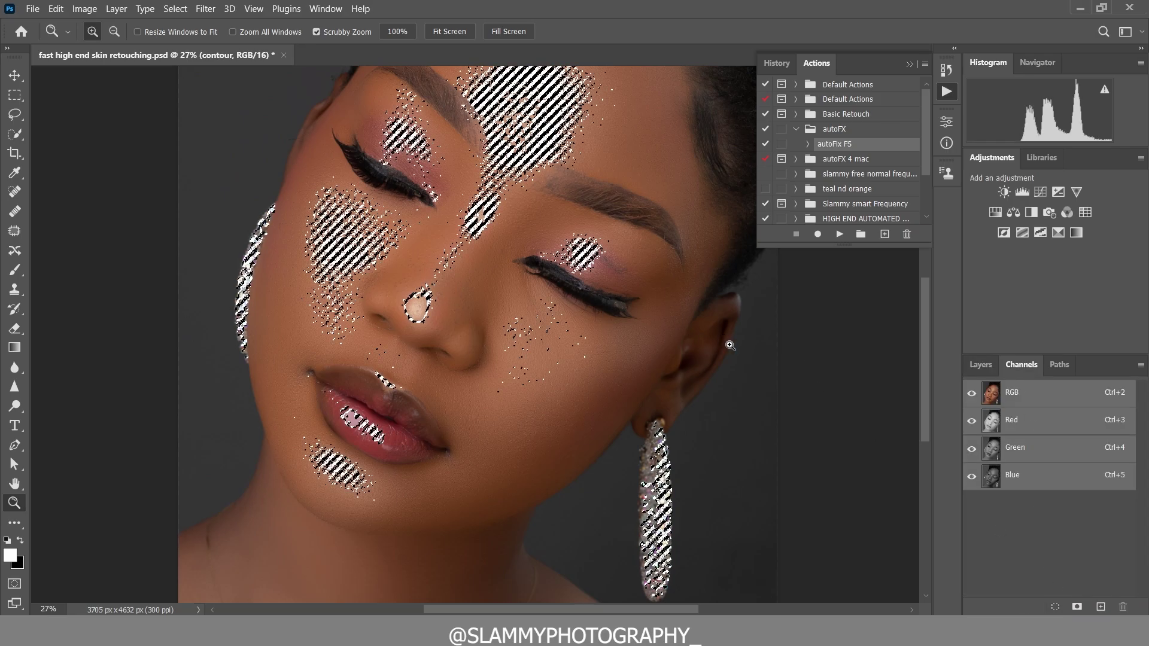
pyautogui.click(175, 8)
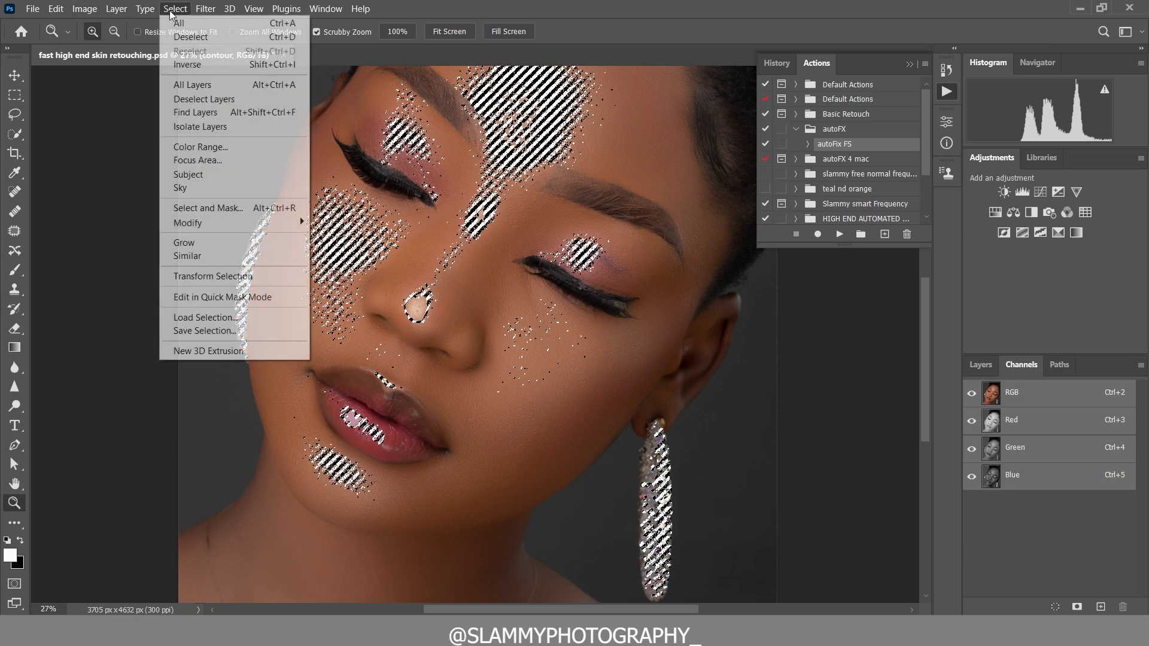
pyautogui.click(207, 63)
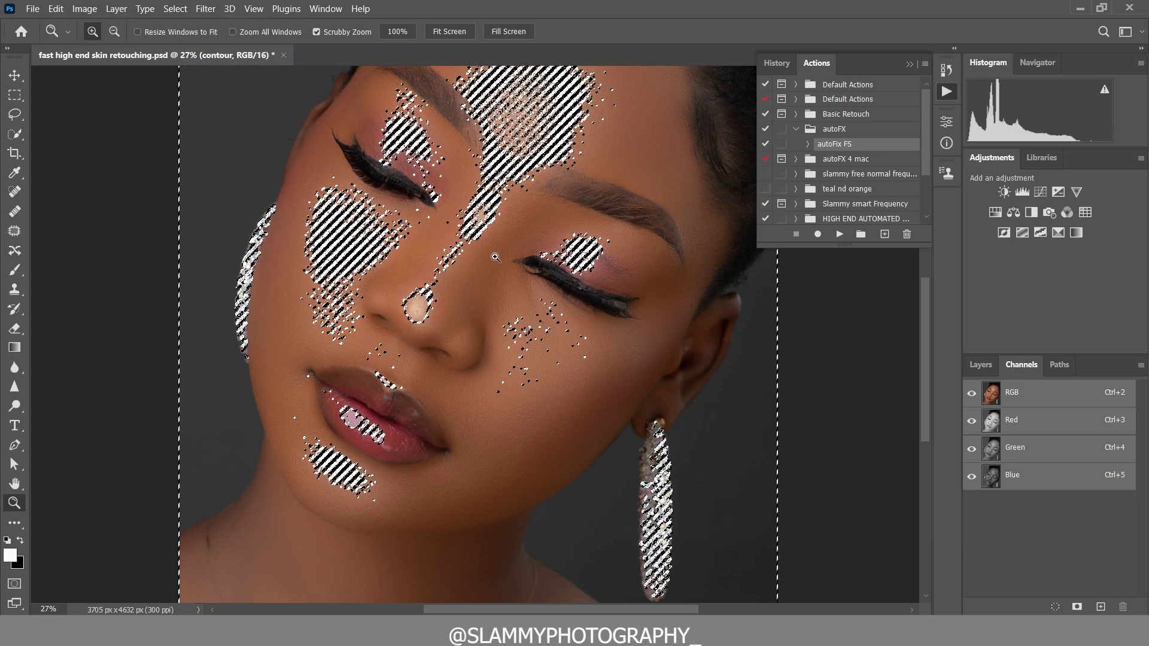
# Switch to the Brush tool with black as the foreground color and set the flow to 5%
pyautogui.moveTo(490, 192); pyautogui.dragTo(438, 266)
pyautogui.press('b')
pyautogui.click(20, 538)
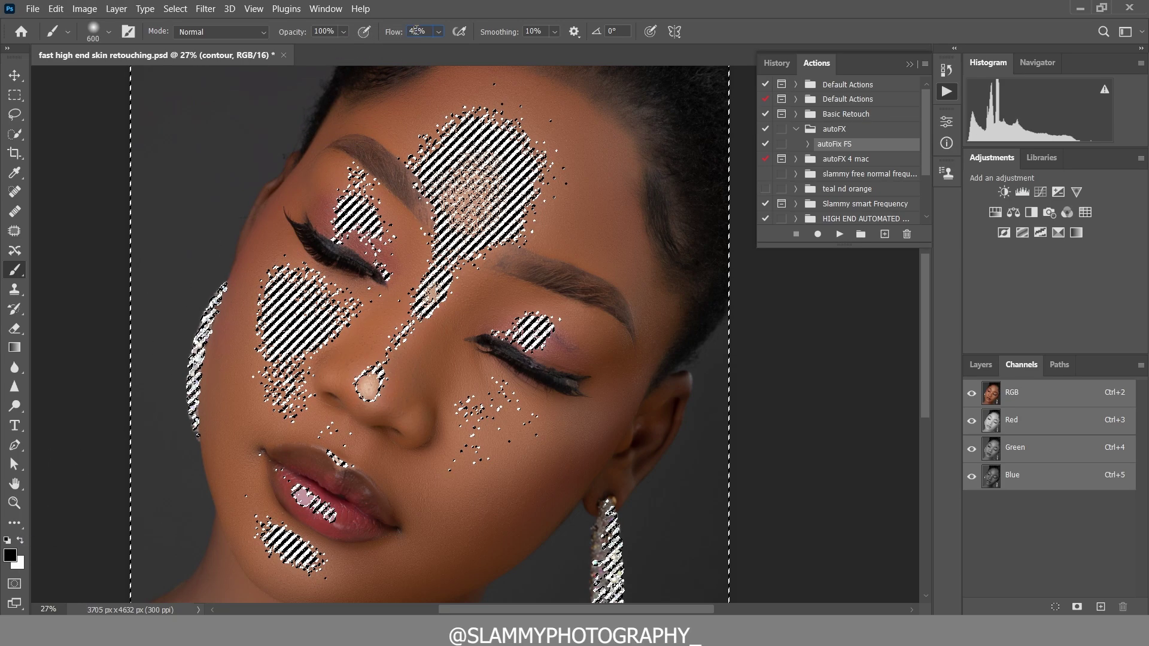
pyautogui.click(394, 34)
pyautogui.write('5')
pyautogui.press('Return')
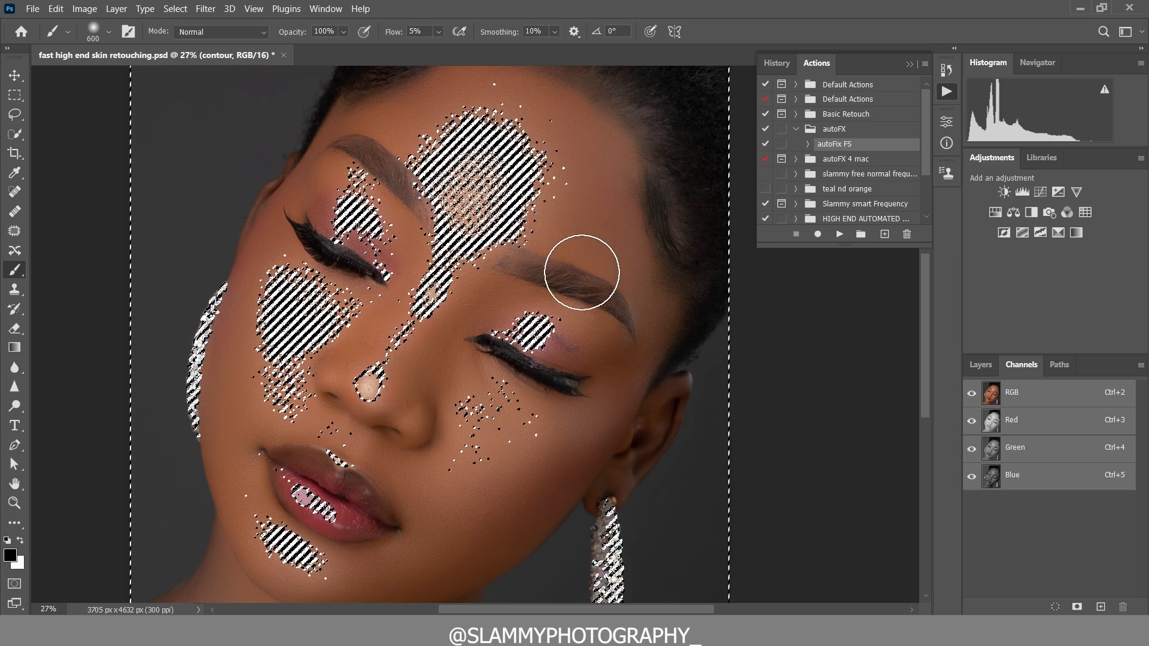
# Paint black on the contour layer around the forehead edges, temple and cheek, using brush sizes from 300 to 500 px
pyautogui.scroll(2, 582, 264)
pyautogui.press('[')
pyautogui.press('[')
pyautogui.press('[')
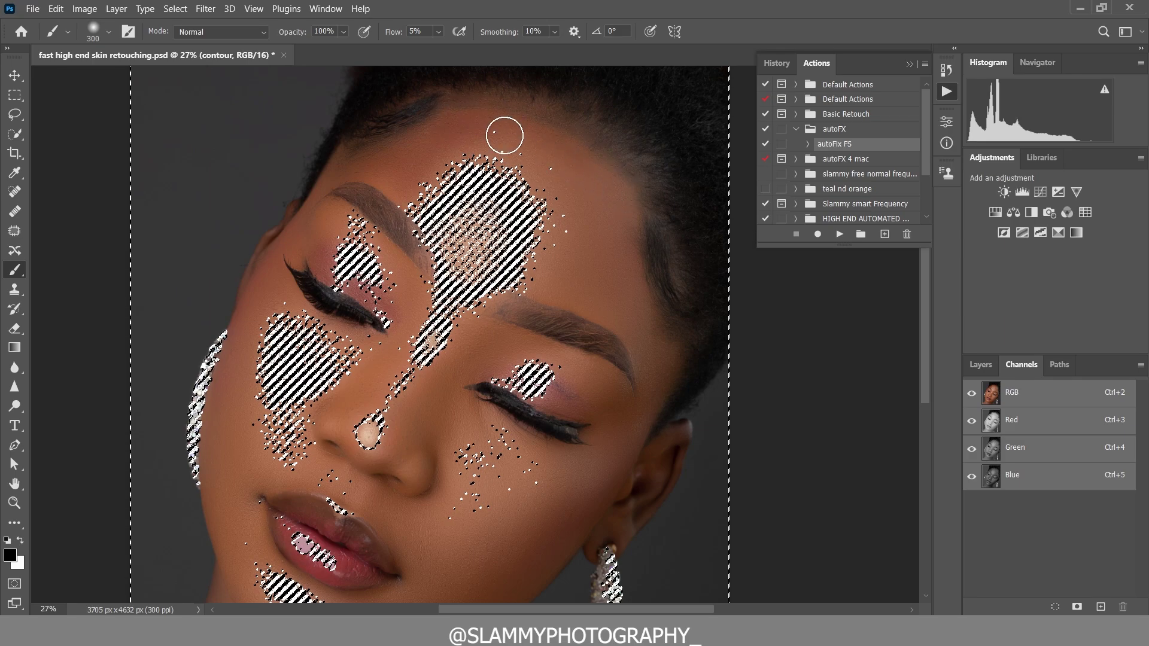
pyautogui.press(']')
pyautogui.press(']')
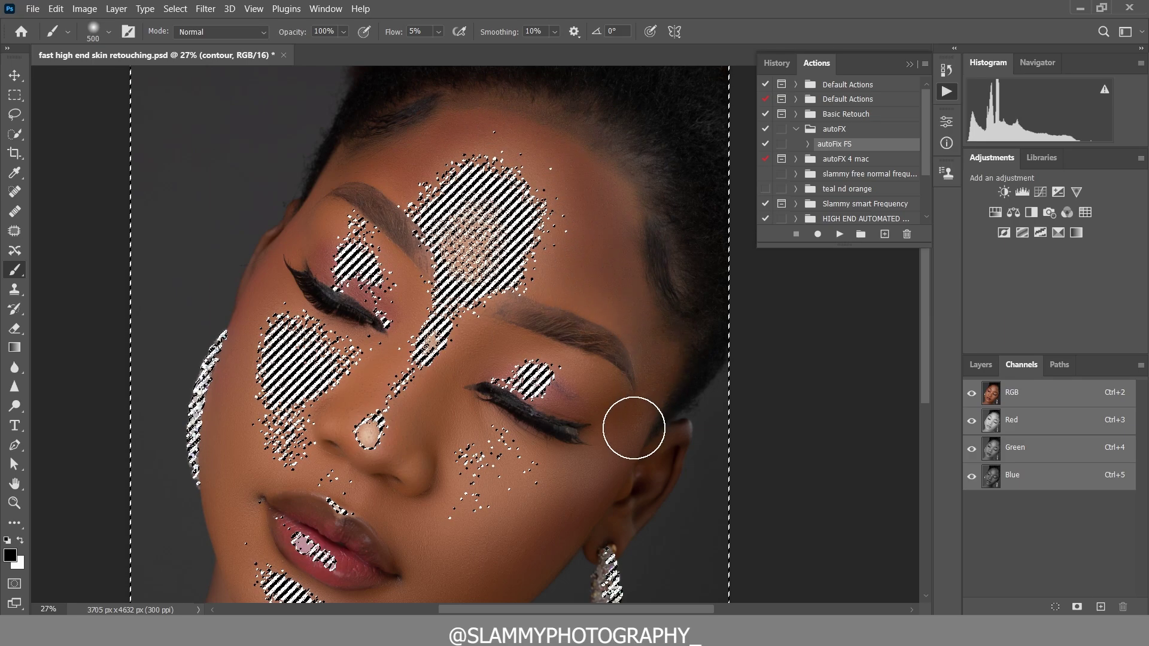
pyautogui.scroll(-2, 592, 402)
pyautogui.scroll(-1, 549, 400)
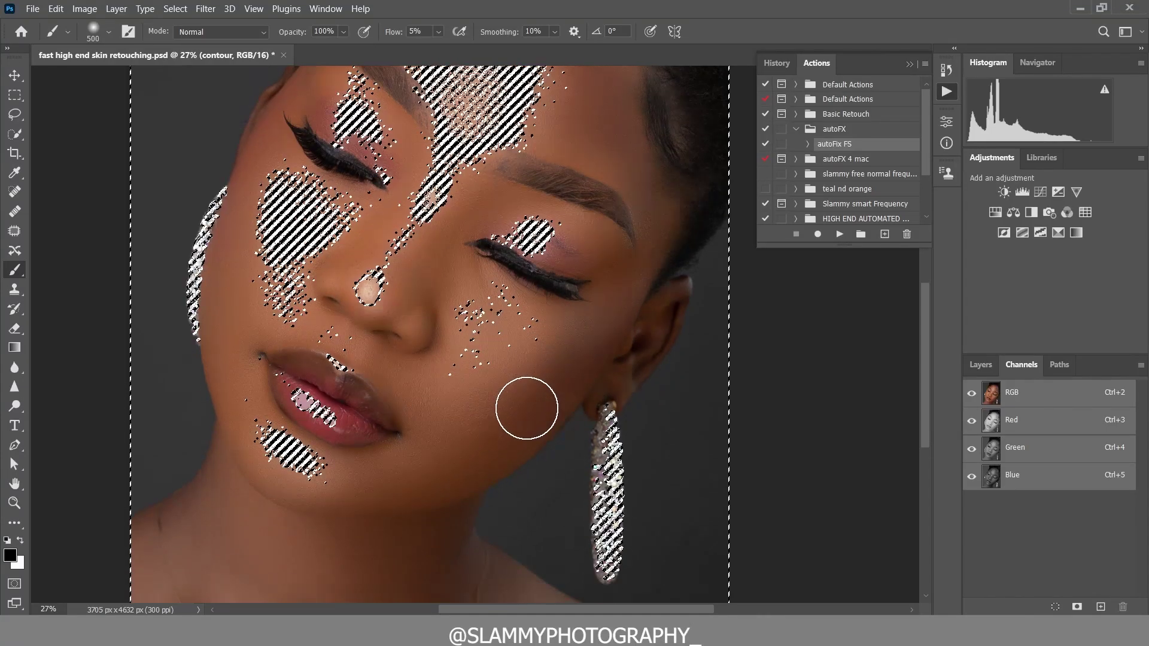
# Deepen the finer shadows beside the nose and around the eyes on the contour layer with a 200 to 250 px black brush
pyautogui.press('[')
pyautogui.press('[')
pyautogui.press('[')
pyautogui.press('[')
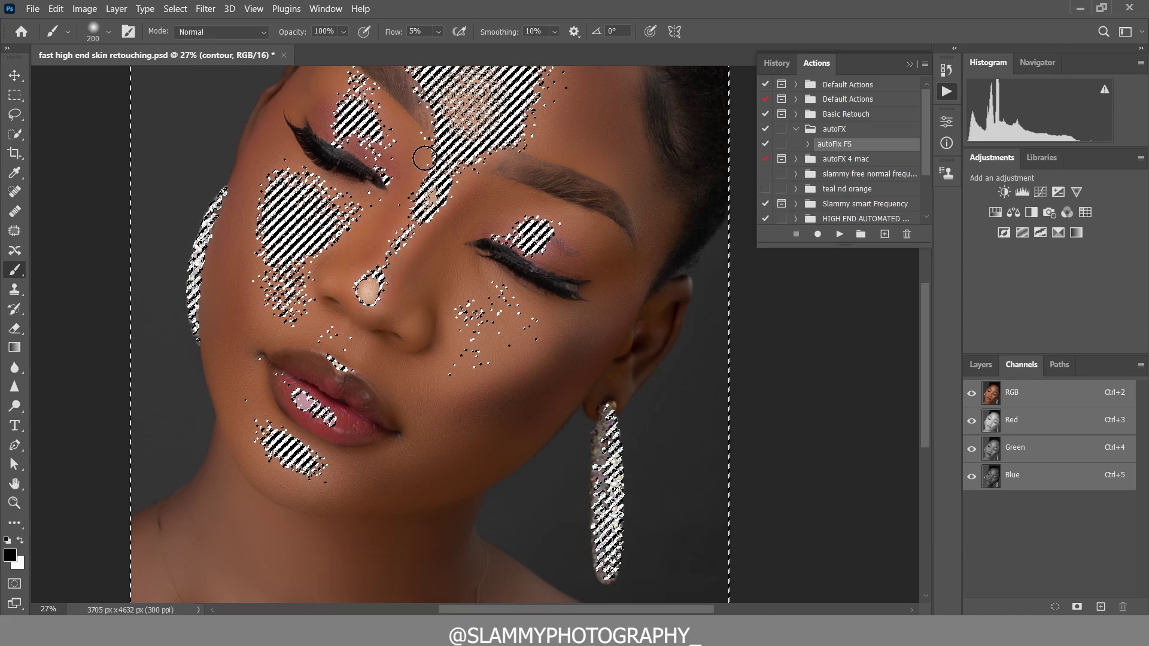
pyautogui.press(']')
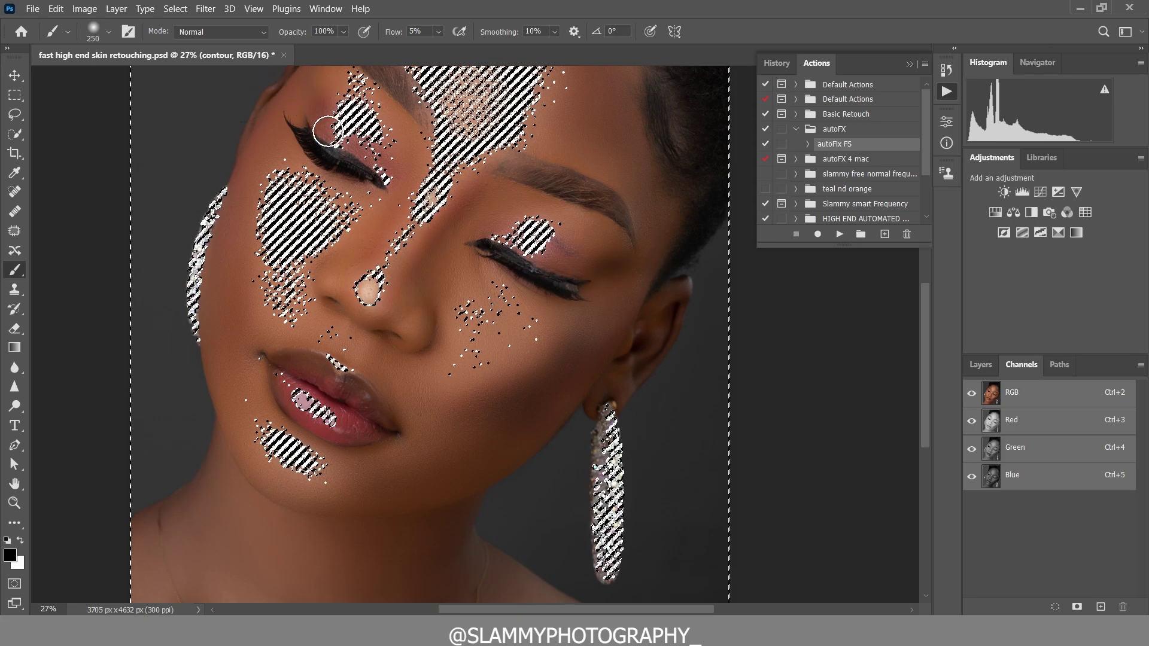
# Make the general shine layer active and invert the selection to target the highlights
pyautogui.click(254, 8)
pyautogui.click(284, 139)
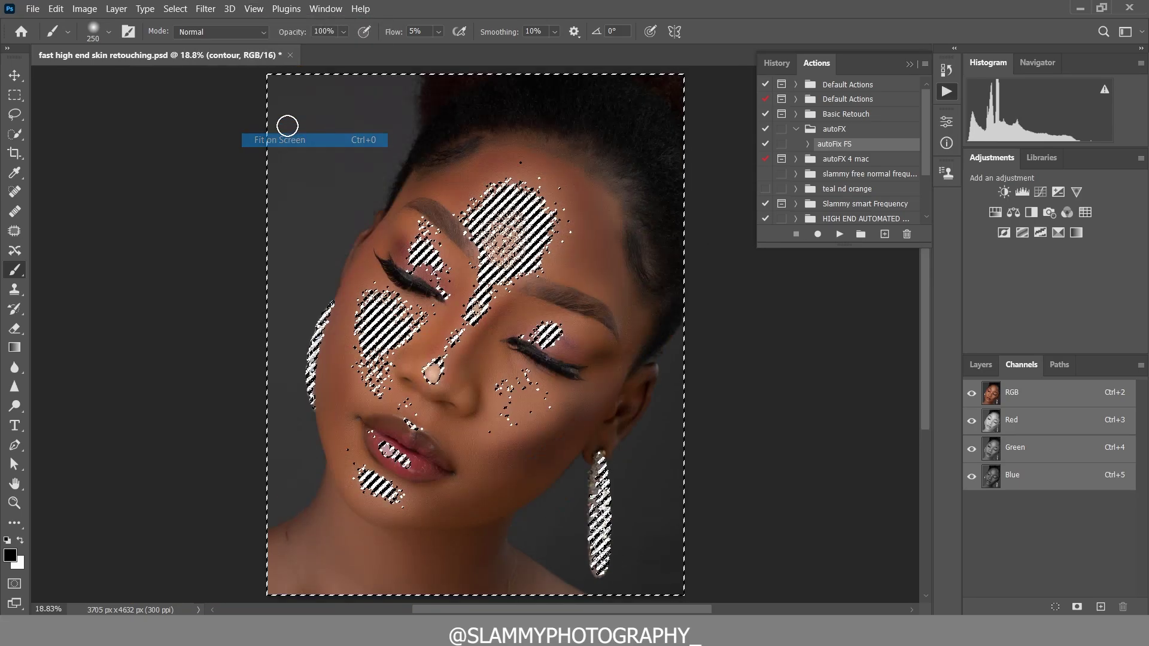
pyautogui.click(981, 367)
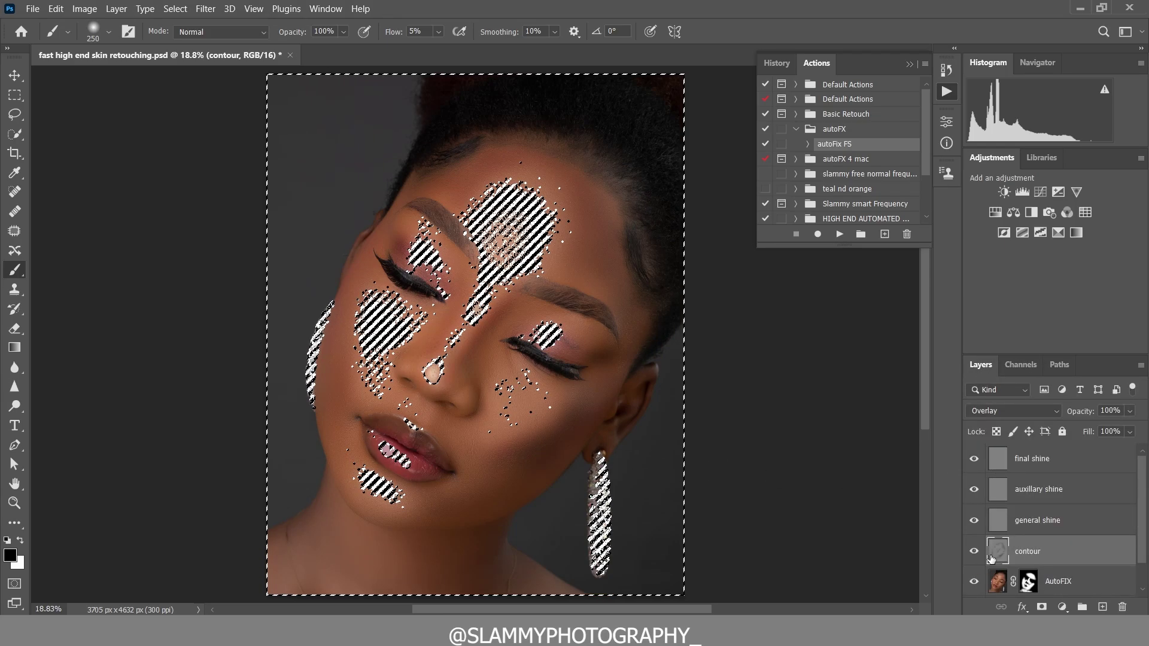
pyautogui.click(999, 522)
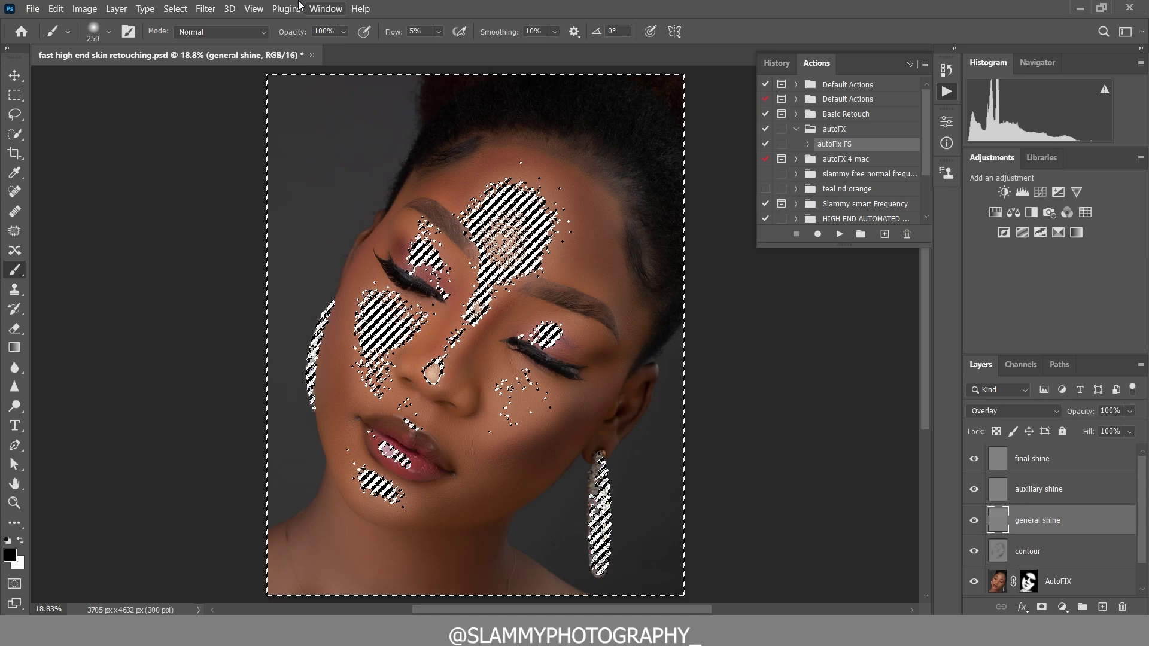
pyautogui.click(175, 8)
pyautogui.click(187, 65)
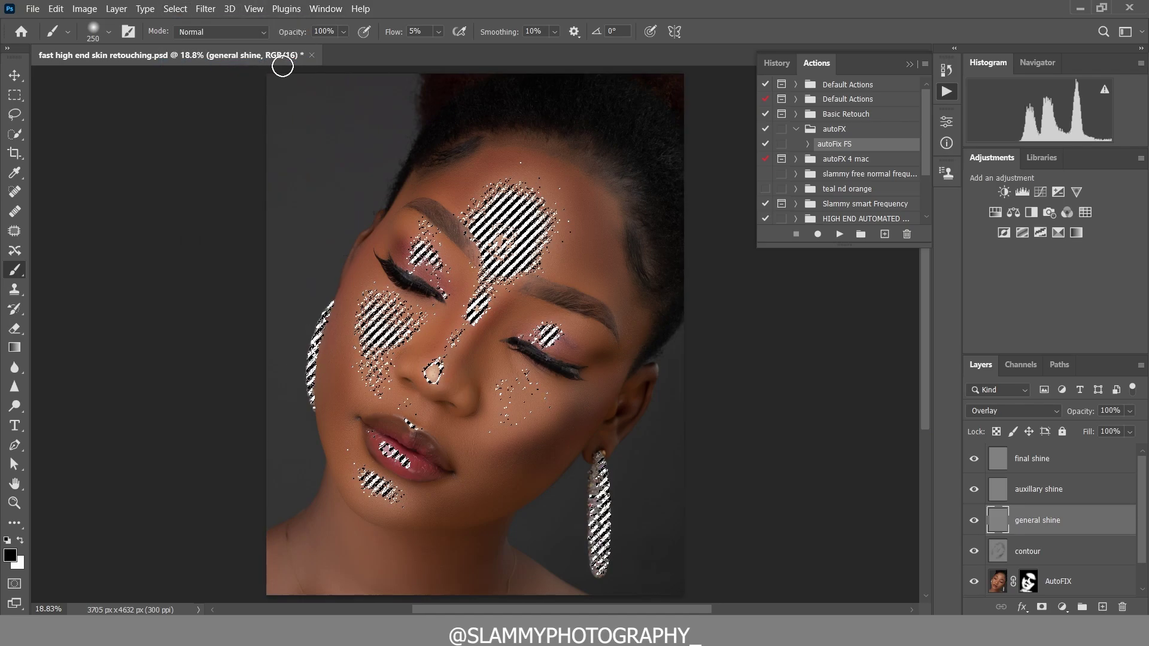
# Paint white over the face's highlights on the general shine layer with a 250 to 500 px brush, and clear the selection
pyautogui.click(18, 542)
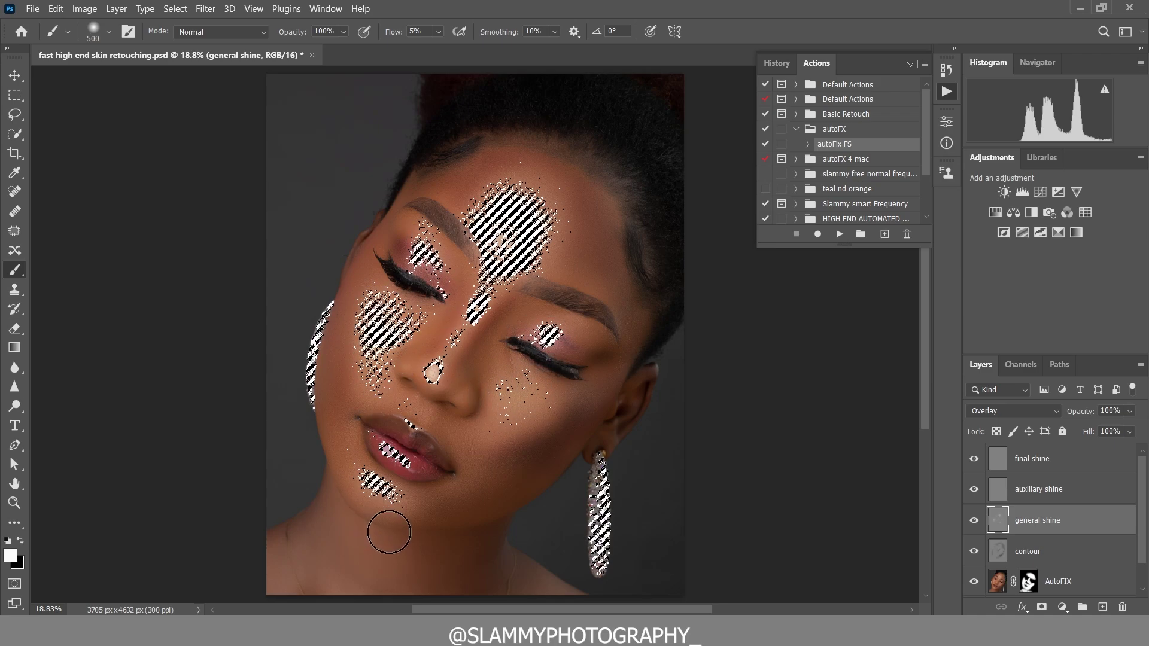
pyautogui.press('[')
pyautogui.press('[')
pyautogui.press('[')
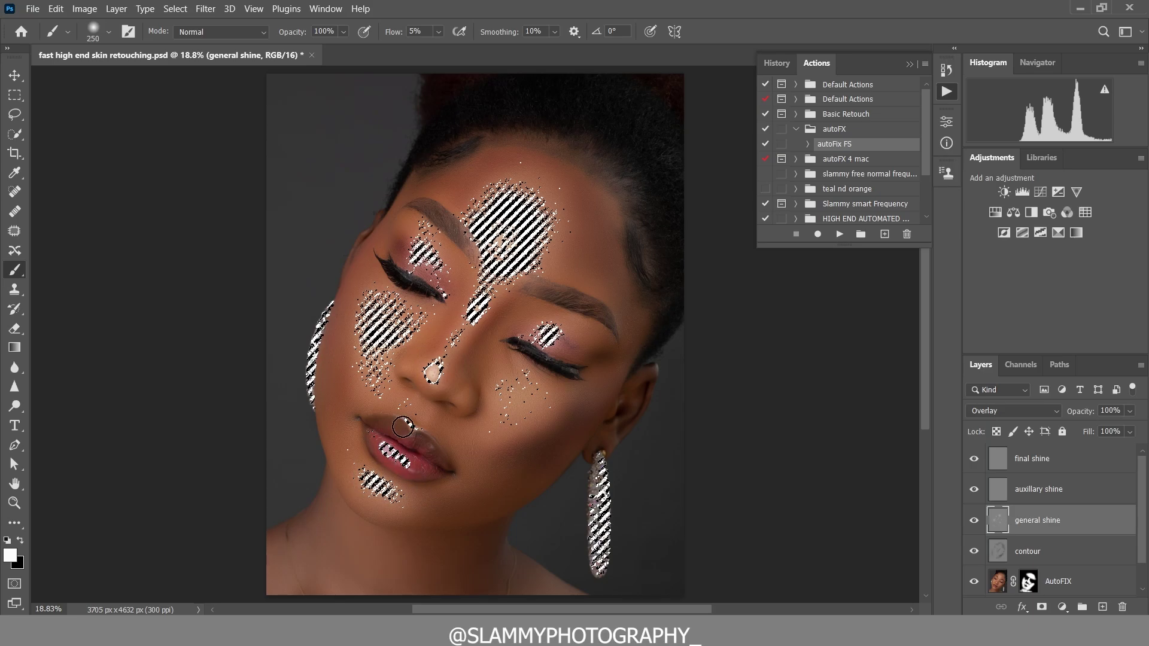
pyautogui.press(']')
pyautogui.press(']')
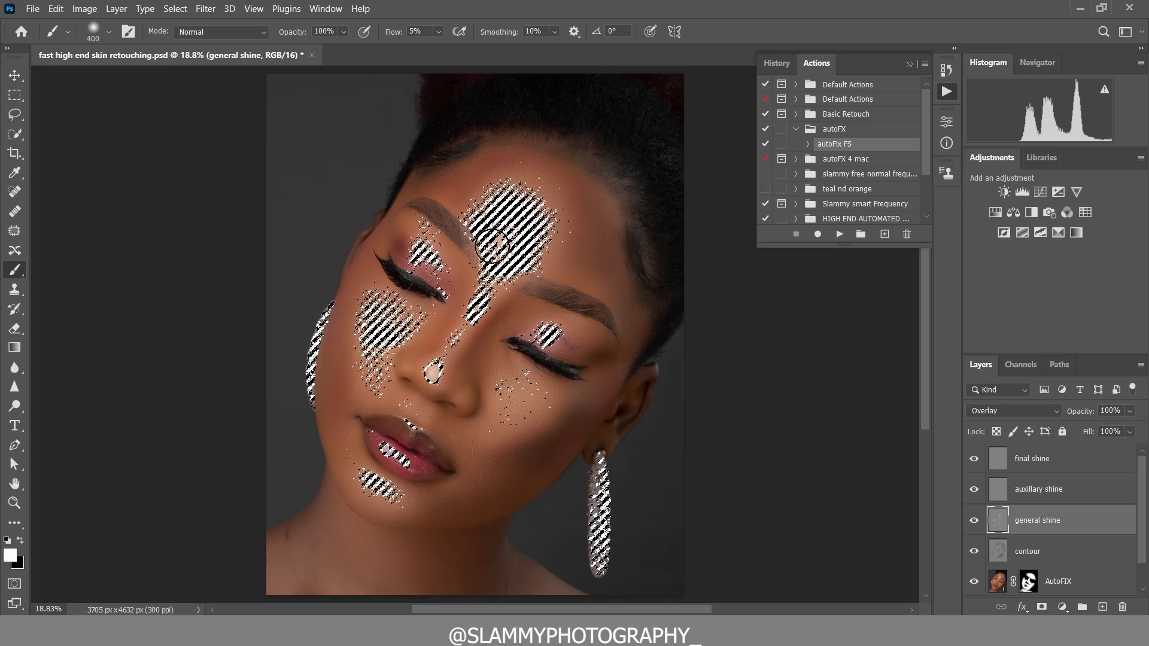
pyautogui.click(175, 9)
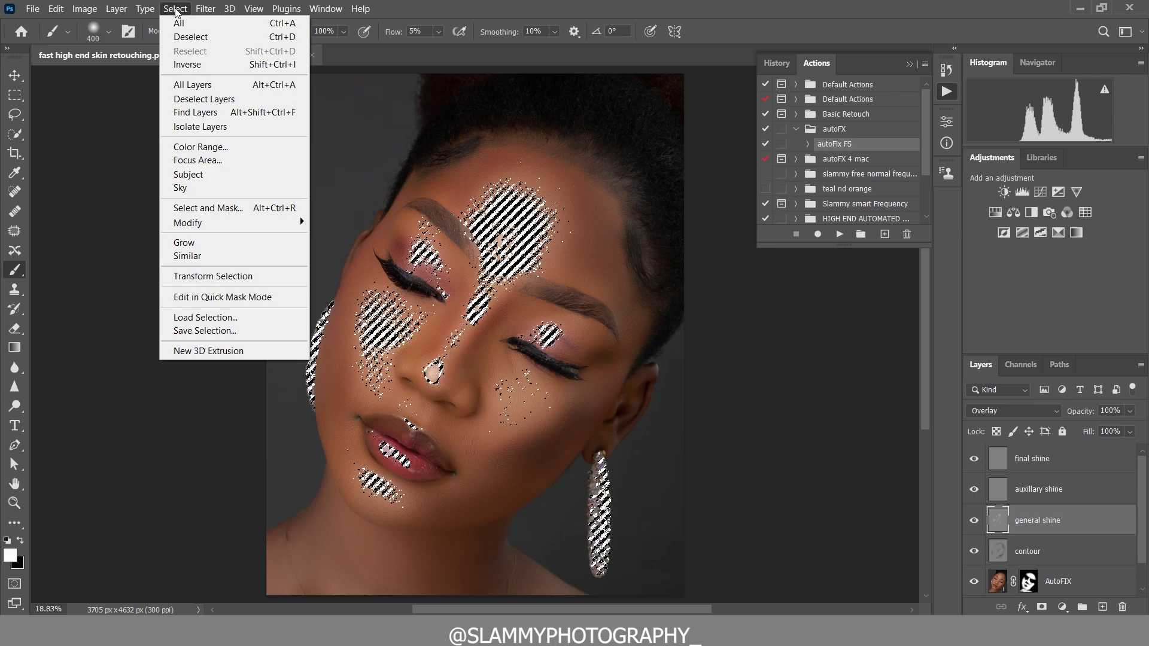
pyautogui.click(190, 37)
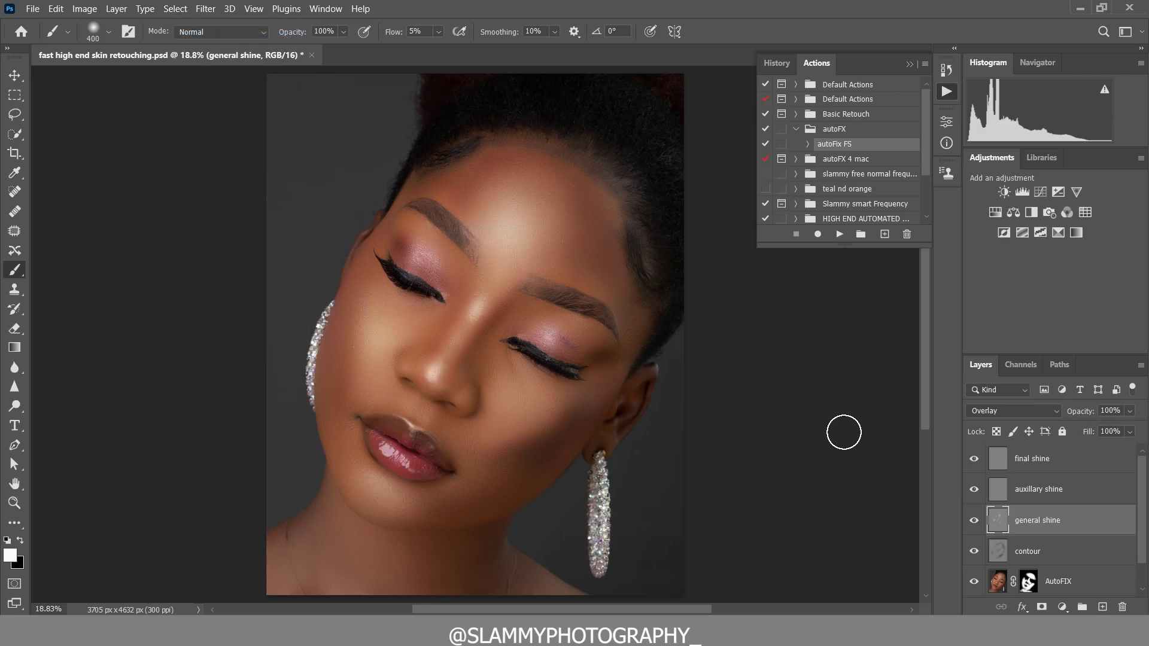
# Apply a Gaussian Blur with a 100-pixel radius to the contour layer and compare the face with that layer hidden and shown
pyautogui.click(1005, 555)
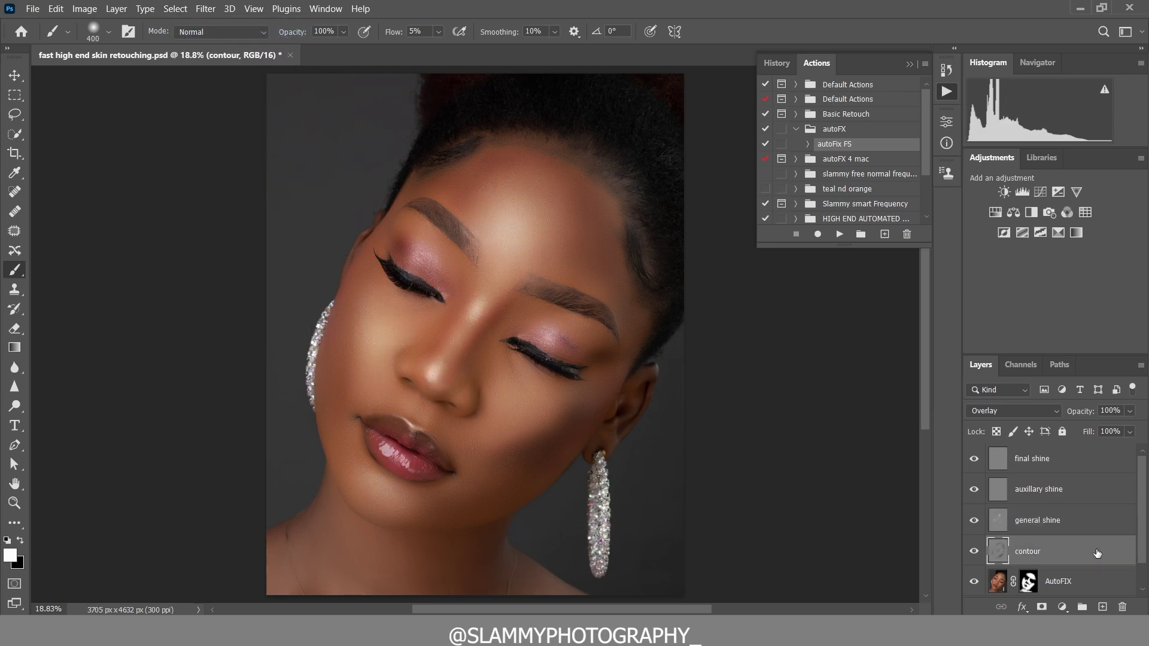
pyautogui.click(206, 9)
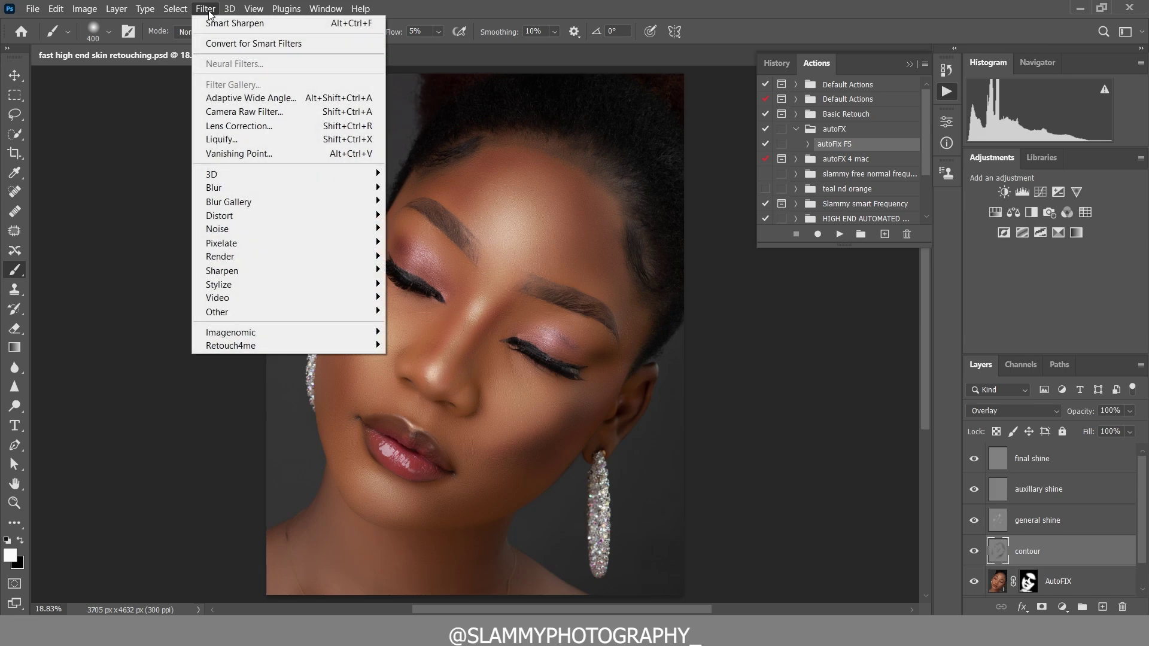
pyautogui.moveTo(283, 186)
pyautogui.click(432, 242)
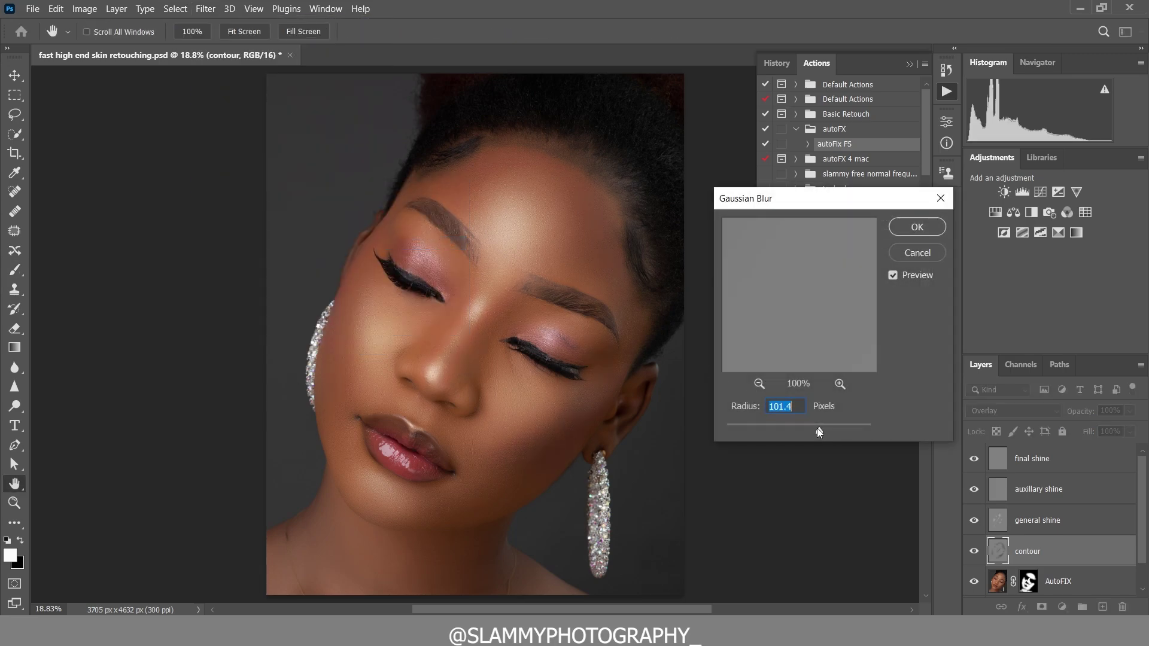
pyautogui.write('100')
pyautogui.click(917, 227)
pyautogui.click(15, 502)
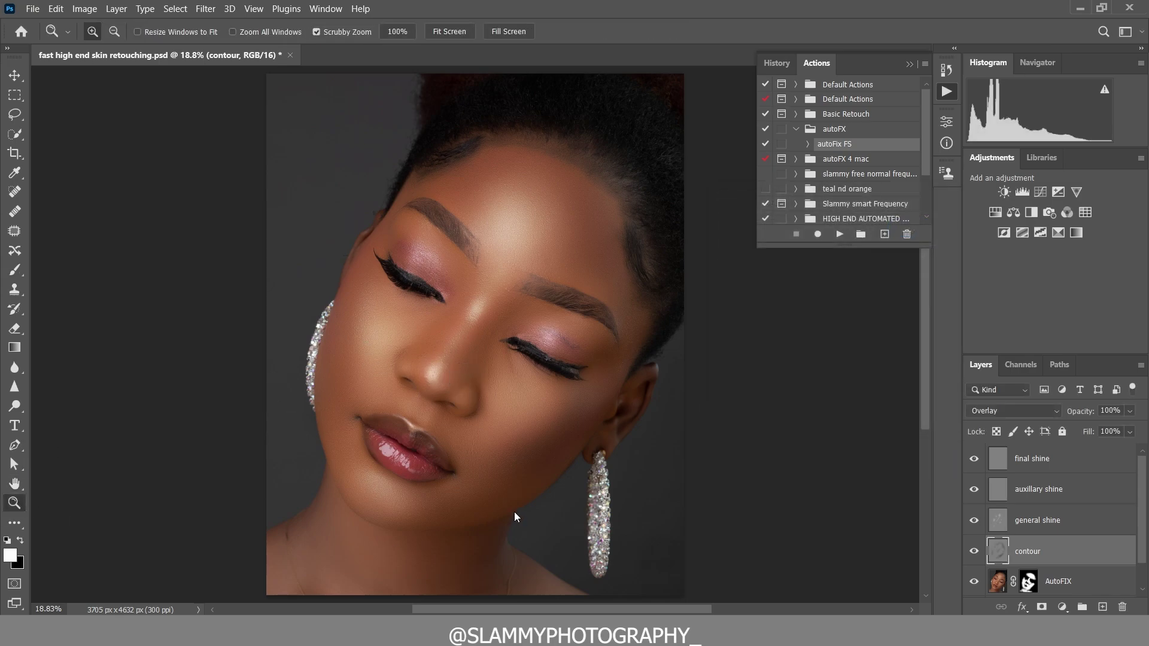
pyautogui.moveTo(515, 517); pyautogui.dragTo(546, 512)
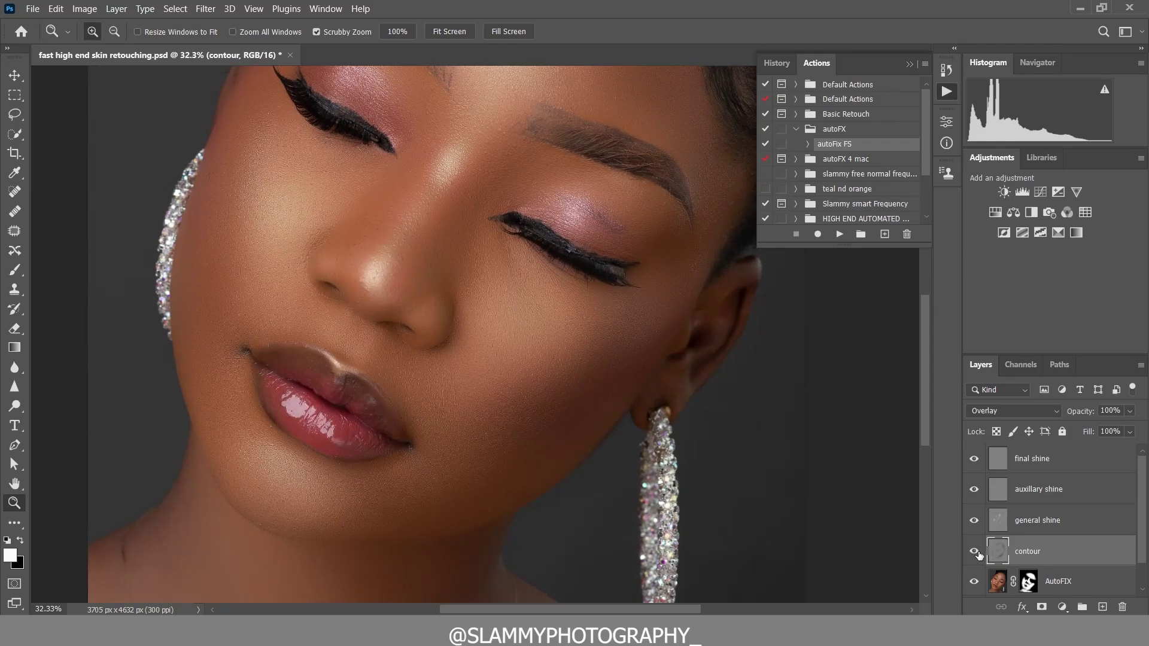
pyautogui.click(975, 551)
pyautogui.click(974, 551)
# Apply a Gaussian Blur with an 80-pixel radius to the general shine layer and compare the face with it hidden and shown
pyautogui.click(1002, 521)
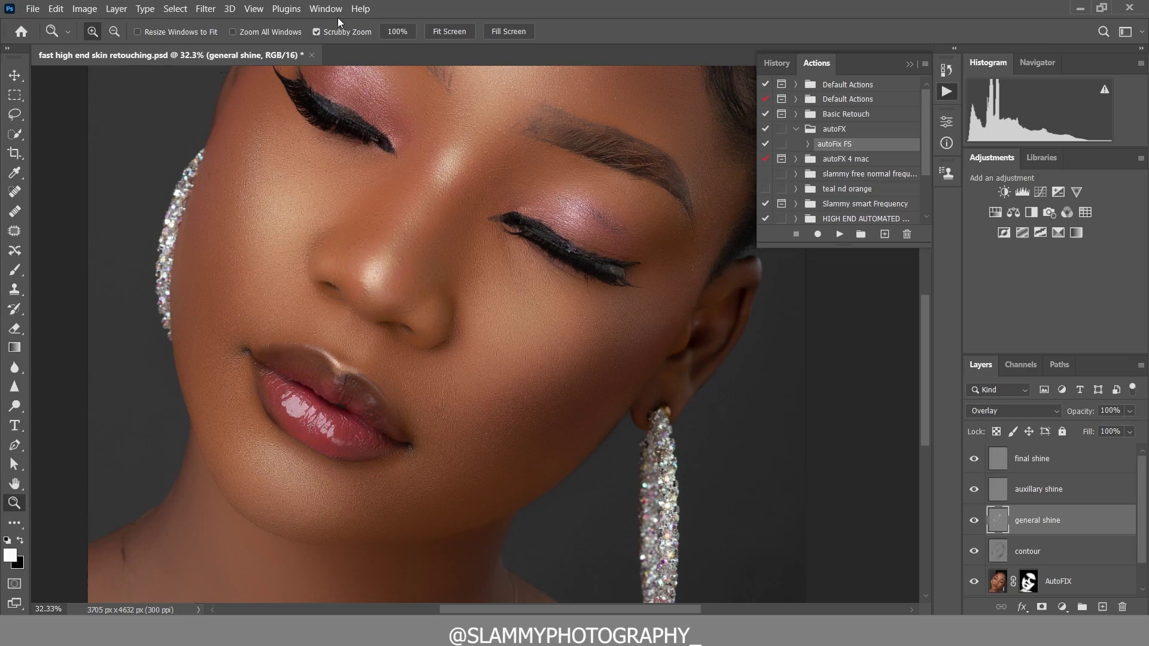
pyautogui.click(205, 8)
pyautogui.moveTo(274, 189)
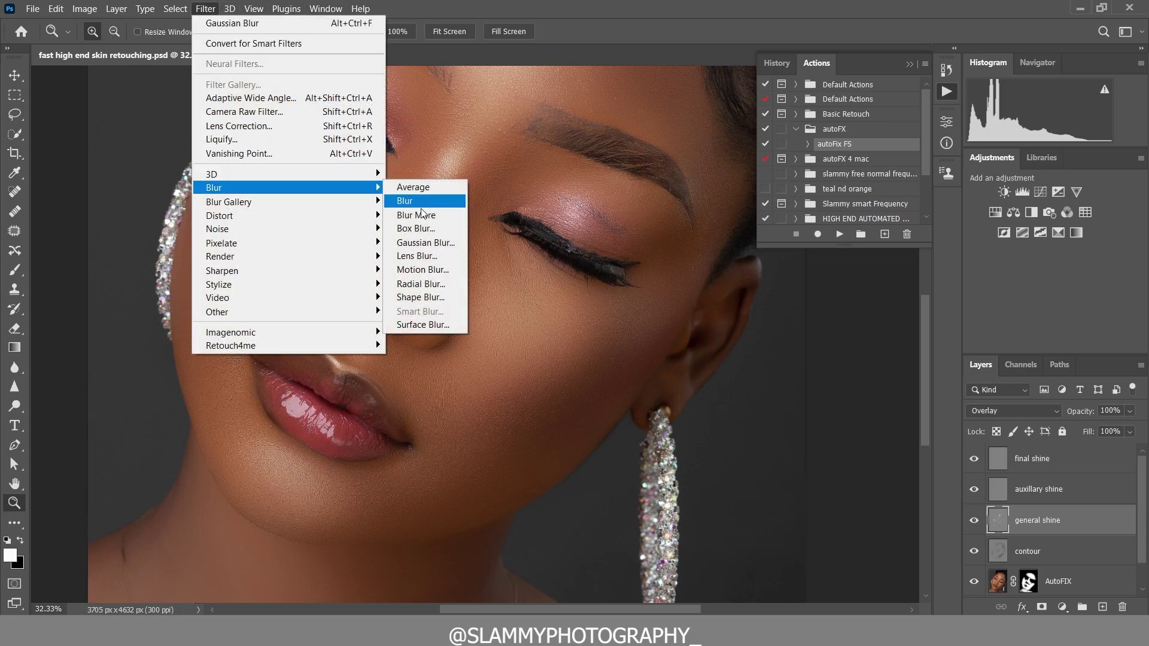
pyautogui.click(425, 242)
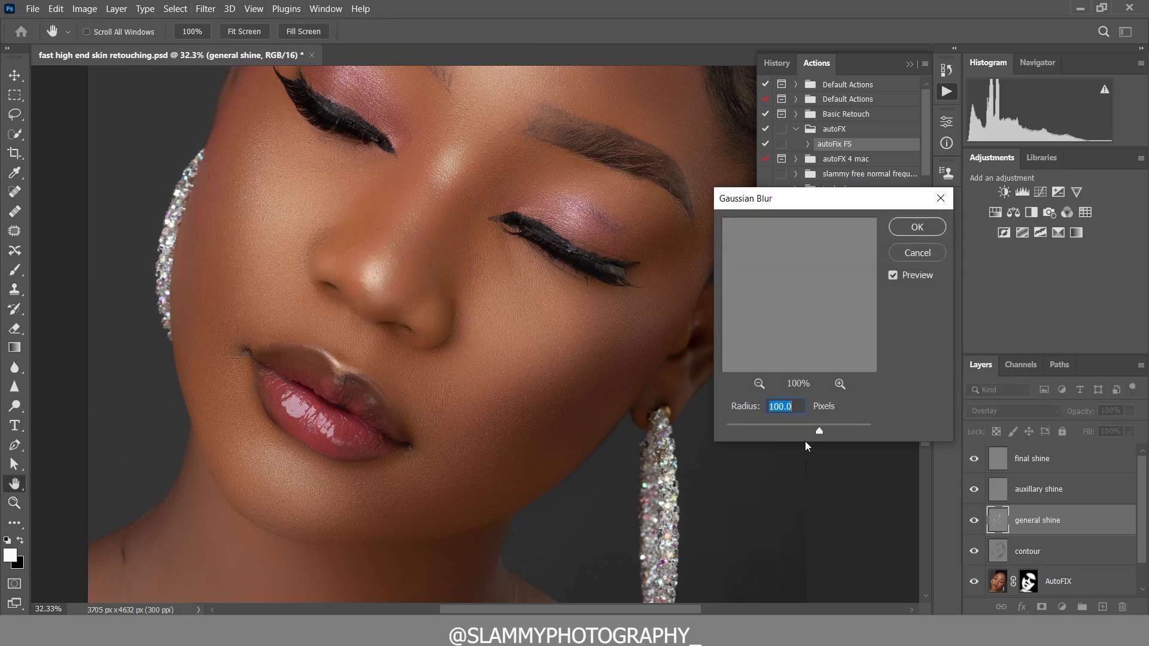
pyautogui.moveTo(818, 430); pyautogui.dragTo(812, 433)
pyautogui.write('80')
pyautogui.click(906, 232)
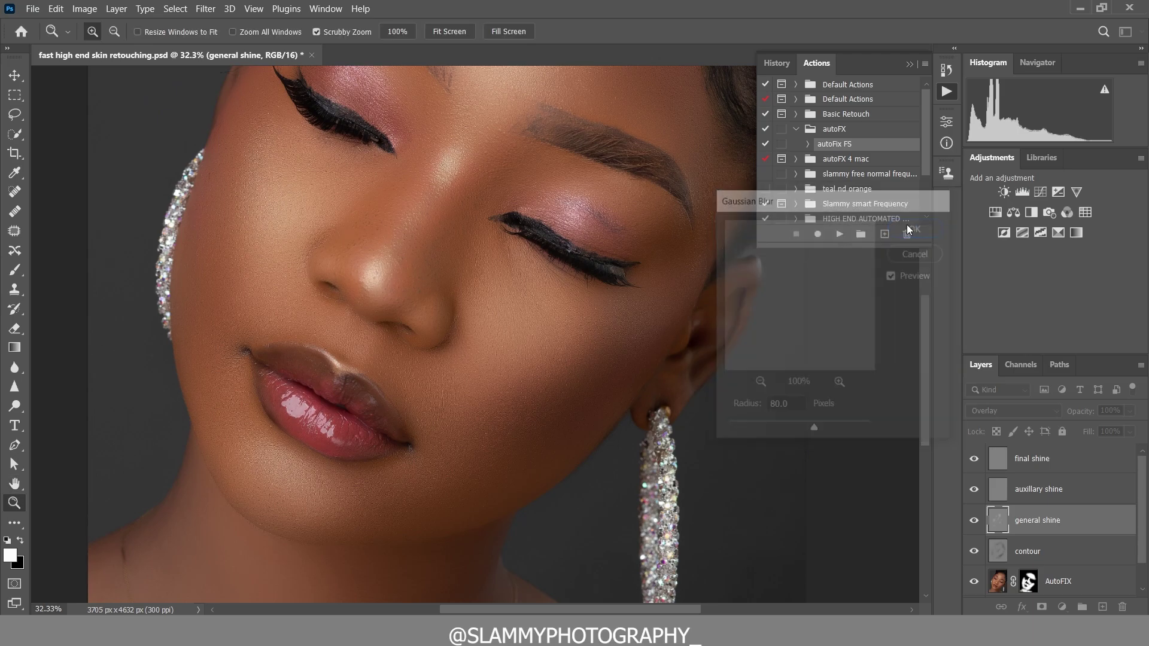
pyautogui.click(974, 520)
pyautogui.click(973, 520)
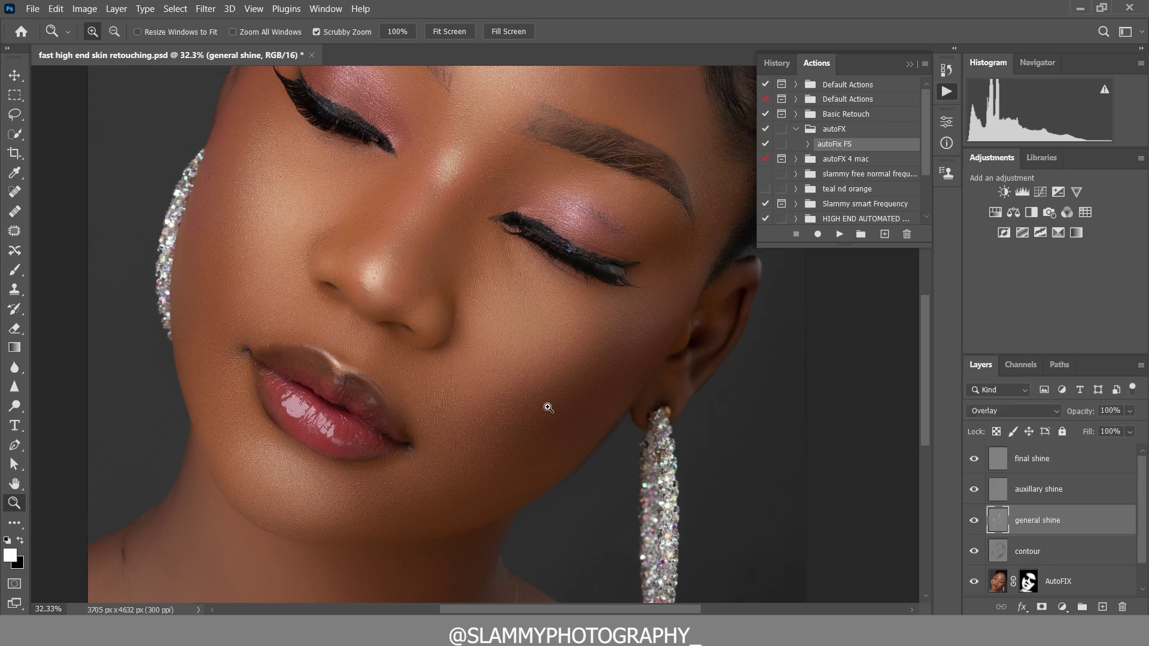
# Group the contour and general shine layers and name the group dodge and burn
pyautogui.scroll(2, 536, 410)
pyautogui.scroll(2, 536, 410)
pyautogui.click(253, 8)
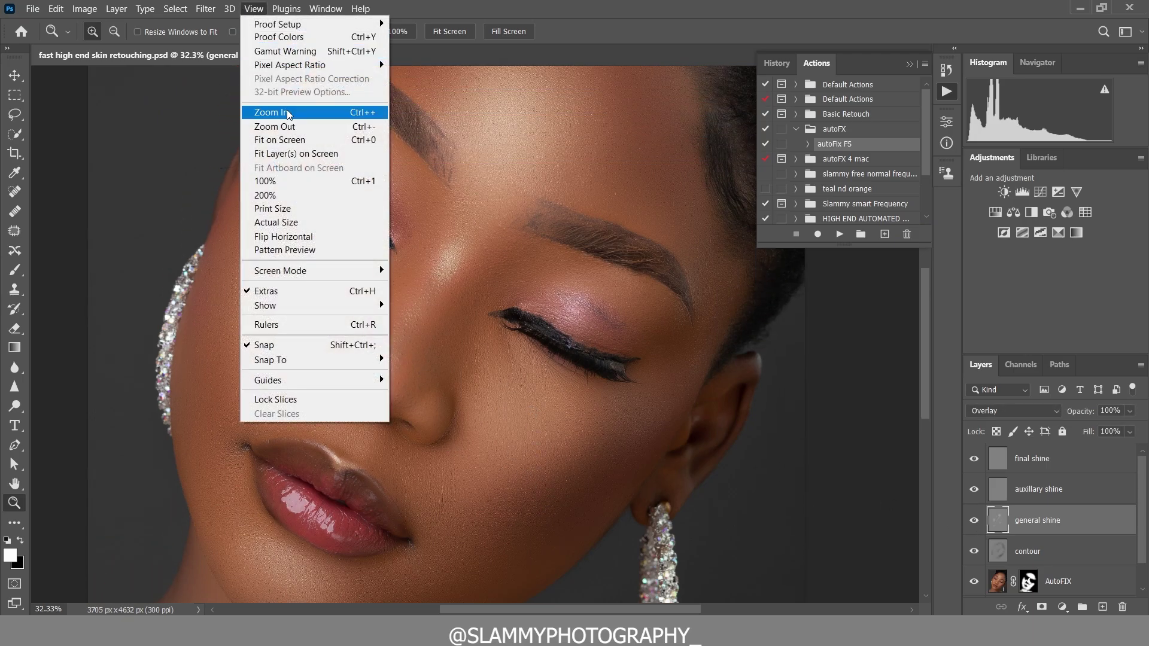
pyautogui.click(293, 140)
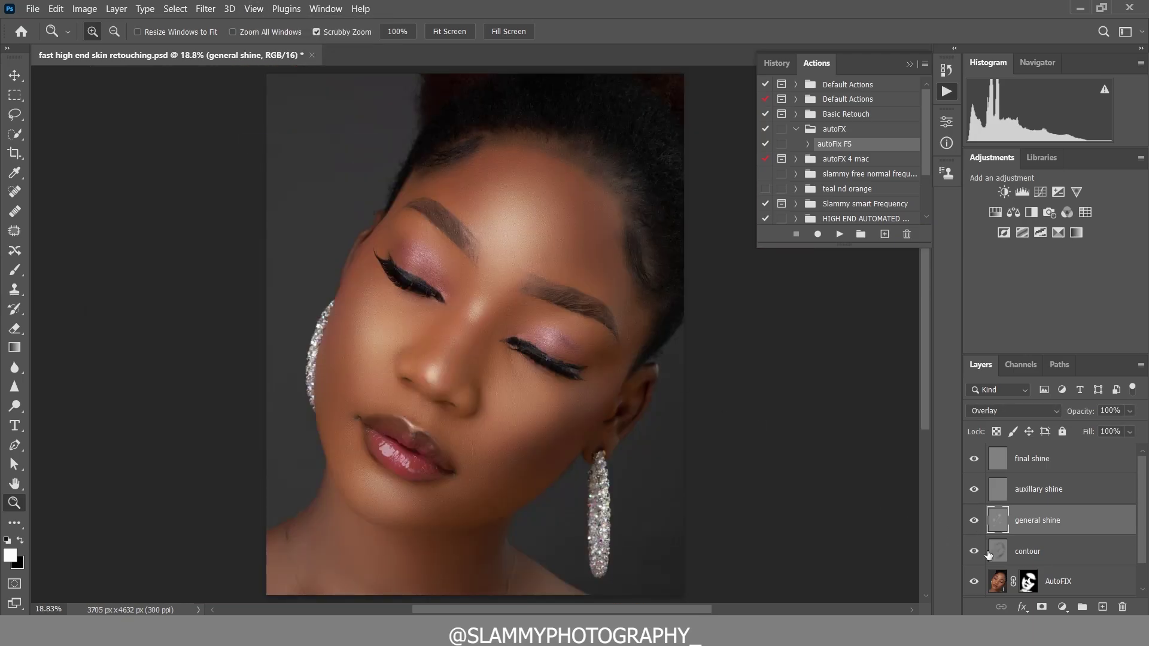
pyautogui.keyDown('shift'); pyautogui.click(1031, 555); pyautogui.keyUp('shift')
pyautogui.moveTo(1044, 526); pyautogui.dragTo(1082, 607)
pyautogui.doubleClick(1029, 513)
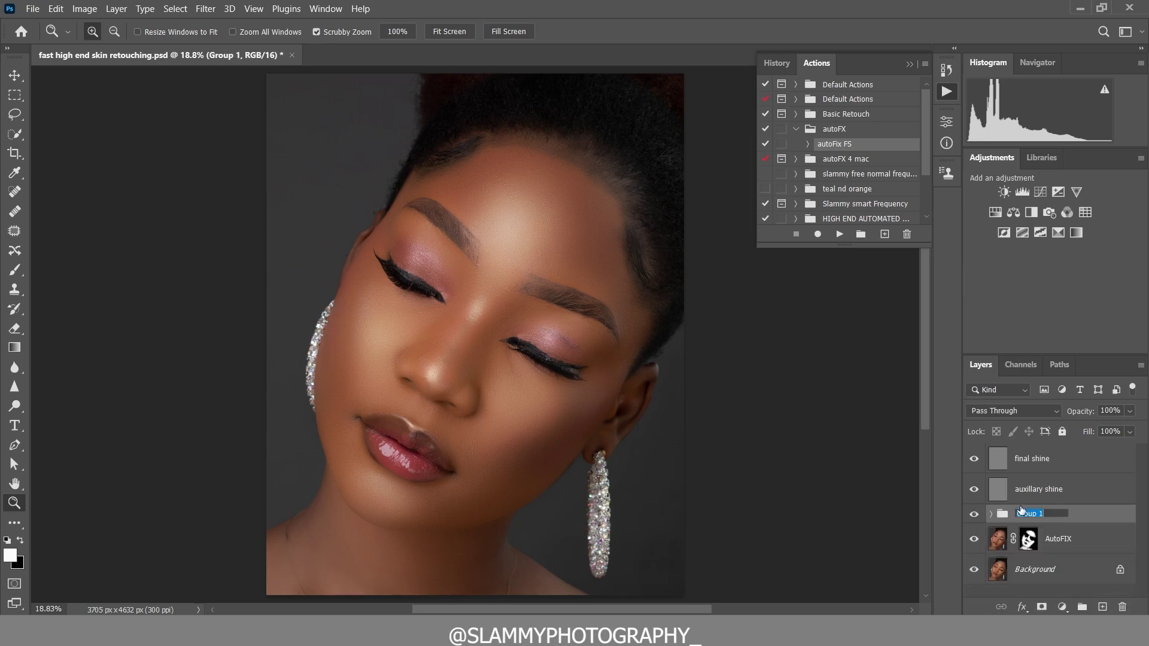
pyautogui.write('sodge and burn')
pyautogui.press('Return')
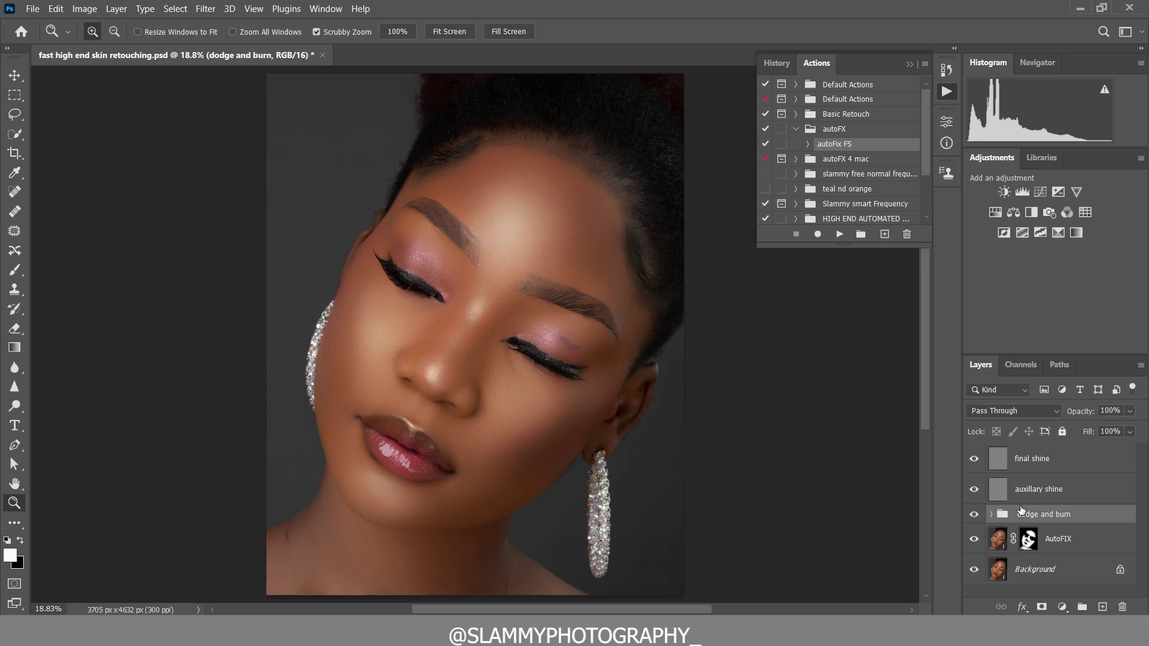
# Compare the portrait with the dodge and burn group hidden and shown, both close up and in full view
pyautogui.click(974, 514)
pyautogui.click(973, 514)
pyautogui.click(433, 425)
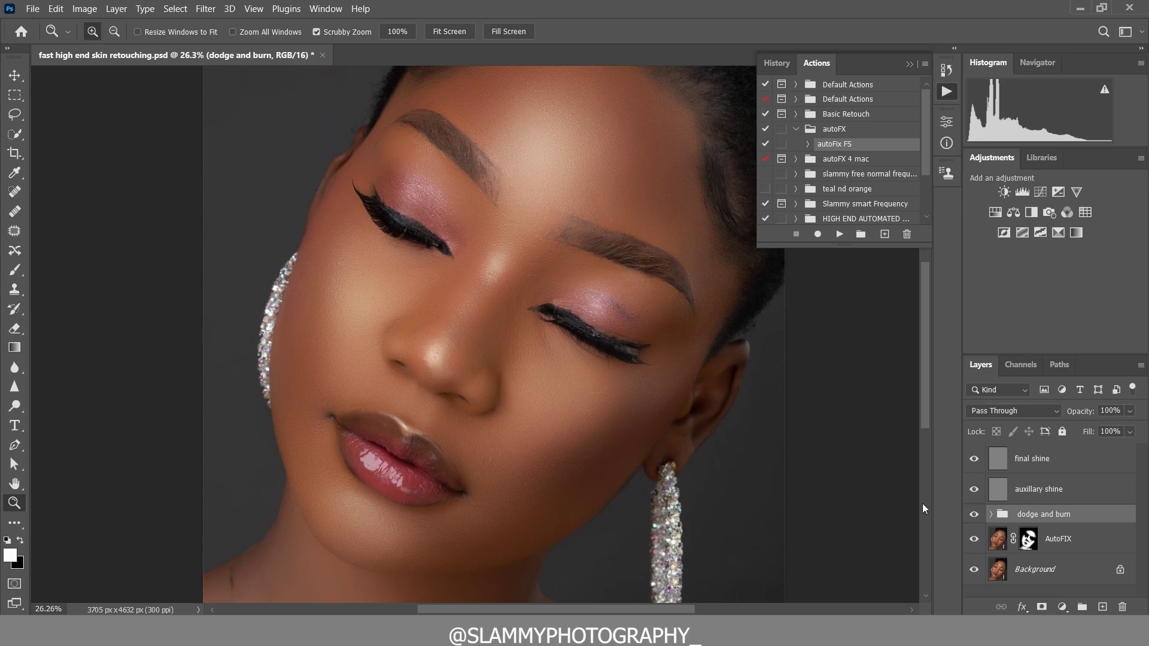
pyautogui.click(973, 514)
pyautogui.click(974, 515)
pyautogui.click(254, 9)
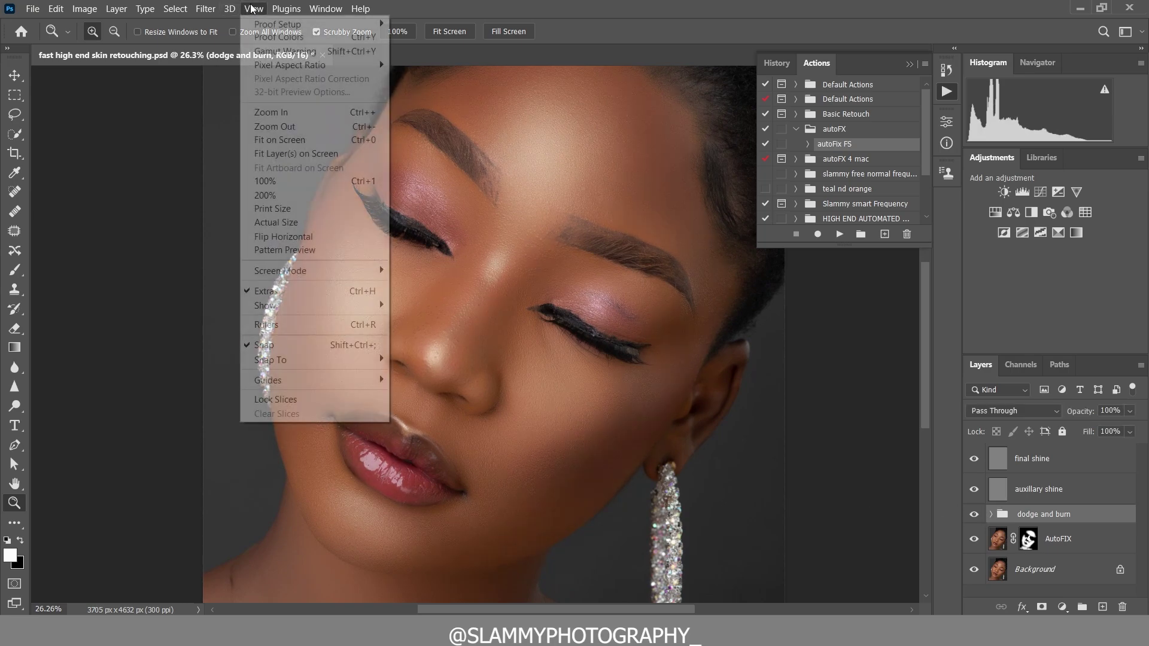
pyautogui.click(299, 142)
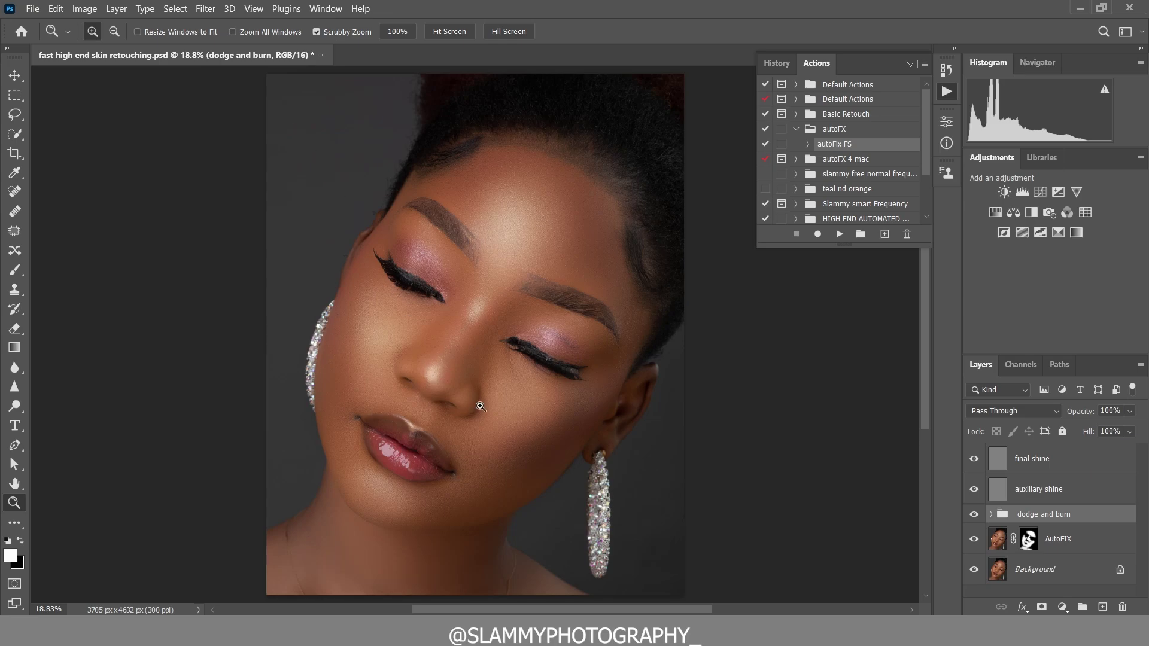
pyautogui.moveTo(483, 422); pyautogui.dragTo(505, 410)
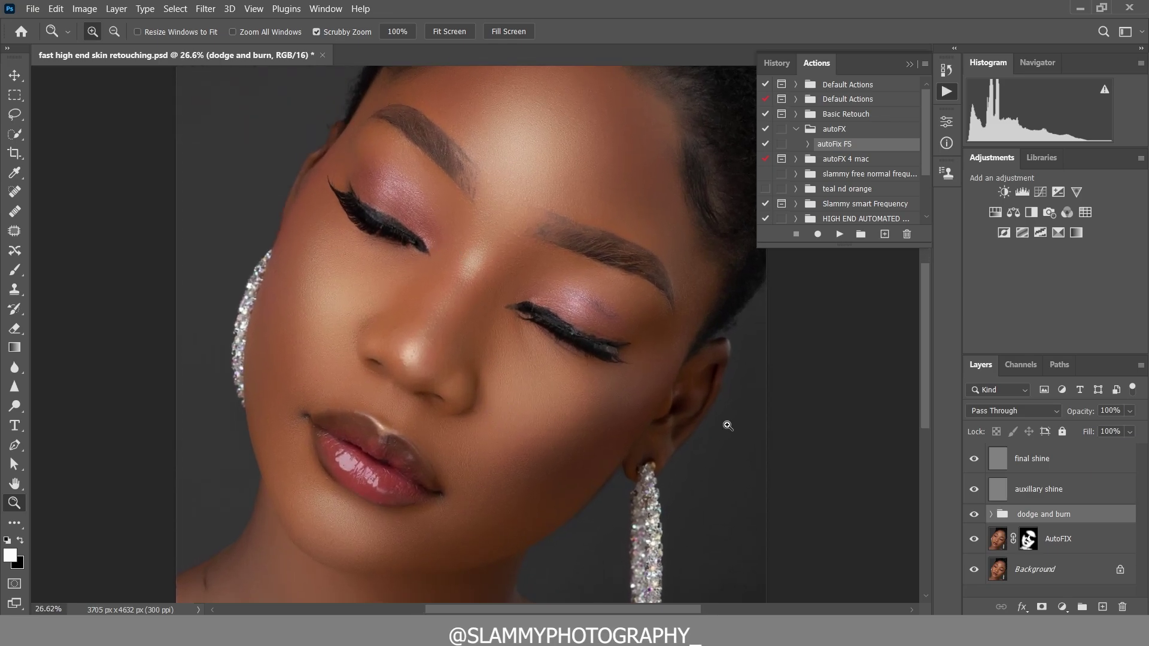
# On the auxillary shine layer, brush white highlights onto the glossy areas of the lips with a brush reduced to 60 pixels
pyautogui.click(1027, 492)
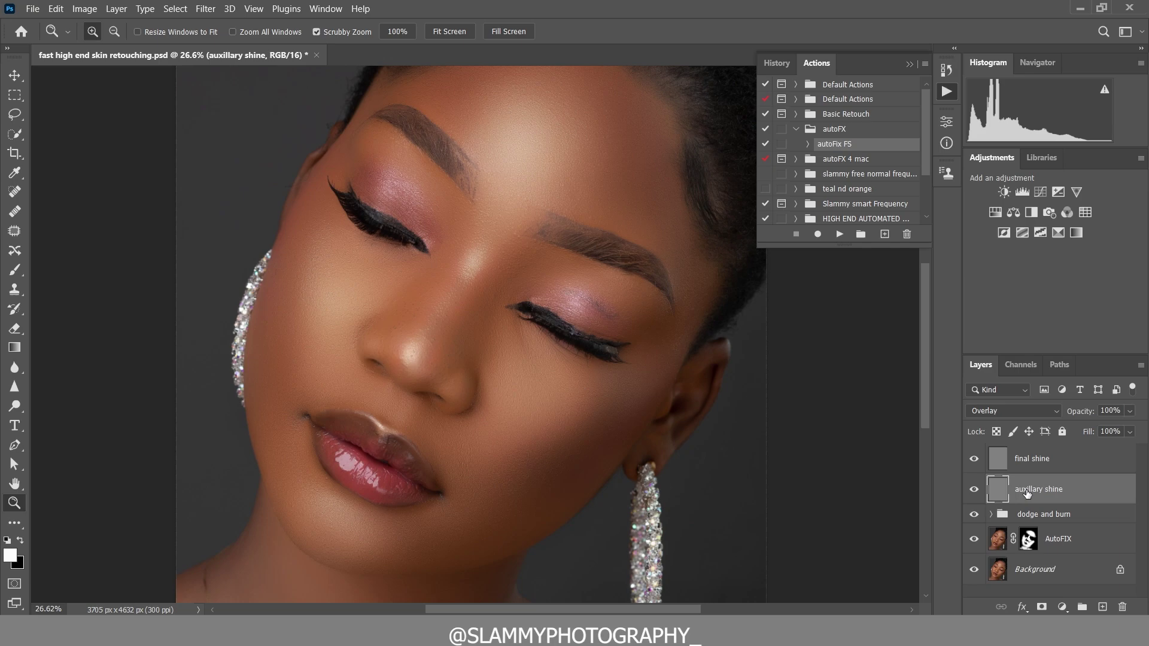
pyautogui.click(14, 270)
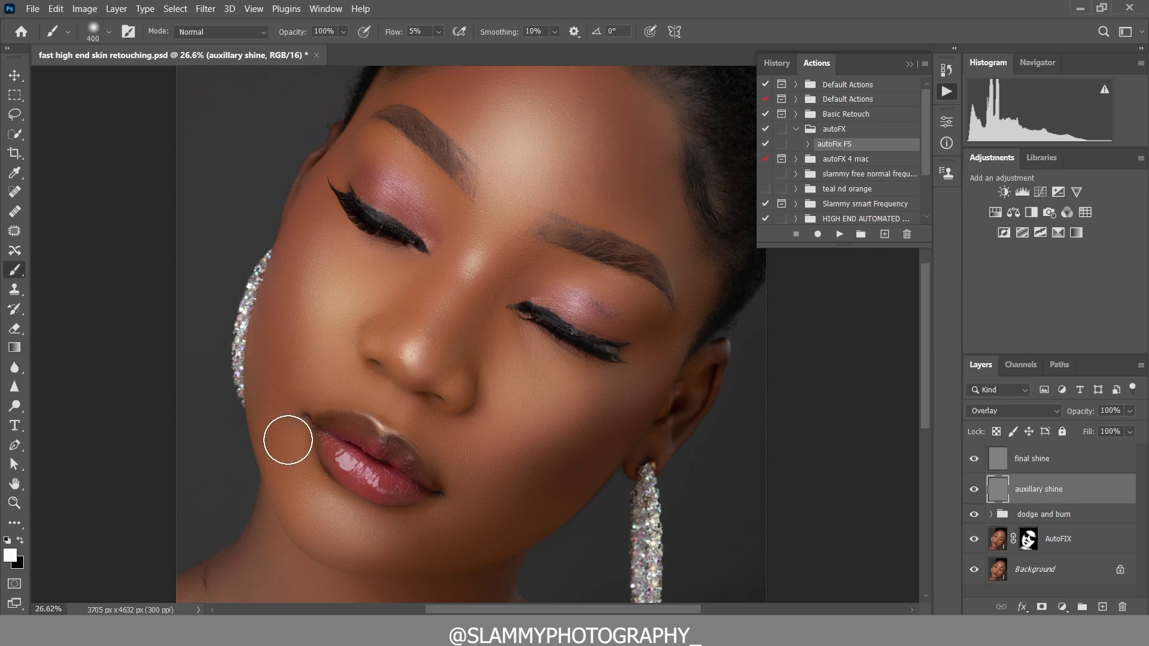
pyautogui.press('[')
pyautogui.press('[')
pyautogui.press('[')
pyautogui.press('[')
pyautogui.press('[')
pyautogui.press('[')
pyautogui.press('[')
pyautogui.moveTo(346, 466); pyautogui.dragTo(383, 486)
pyautogui.press('[')
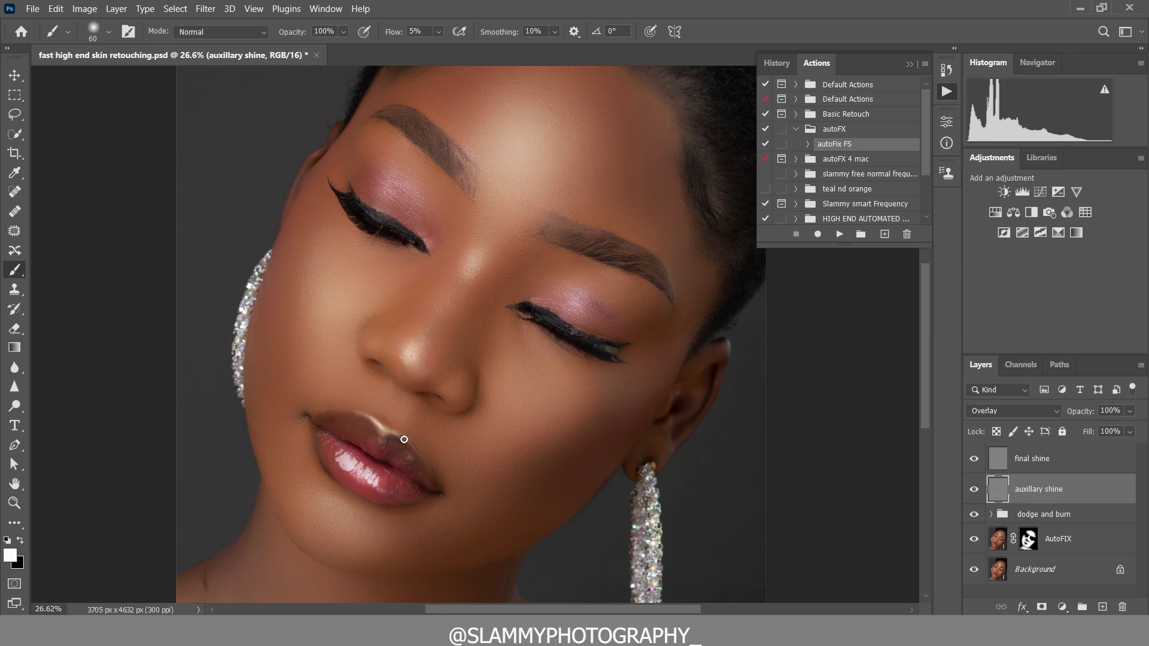
# With a slightly larger brush, paint highlights on the nose tip, the nose bridge and the eyelid
pyautogui.press(']')
pyautogui.press(']')
pyautogui.press(']')
pyautogui.moveTo(414, 355); pyautogui.dragTo(410, 357)
pyautogui.moveTo(477, 259); pyautogui.dragTo(487, 263)
pyautogui.moveTo(618, 325); pyautogui.dragTo(567, 293)
# Brush highlights onto the cheek below the eye and the forehead, enlarging the brush up to 500 pixels
pyautogui.press(']')
pyautogui.press(']')
pyautogui.press(']')
pyautogui.press(']')
pyautogui.press(']')
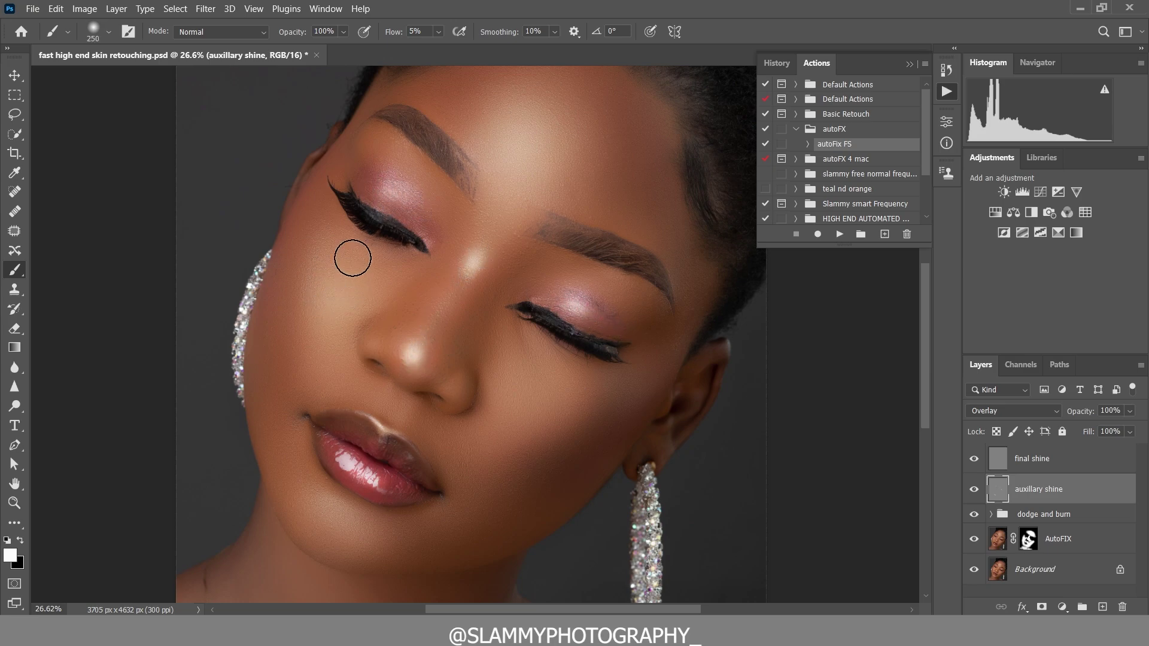
pyautogui.press(']')
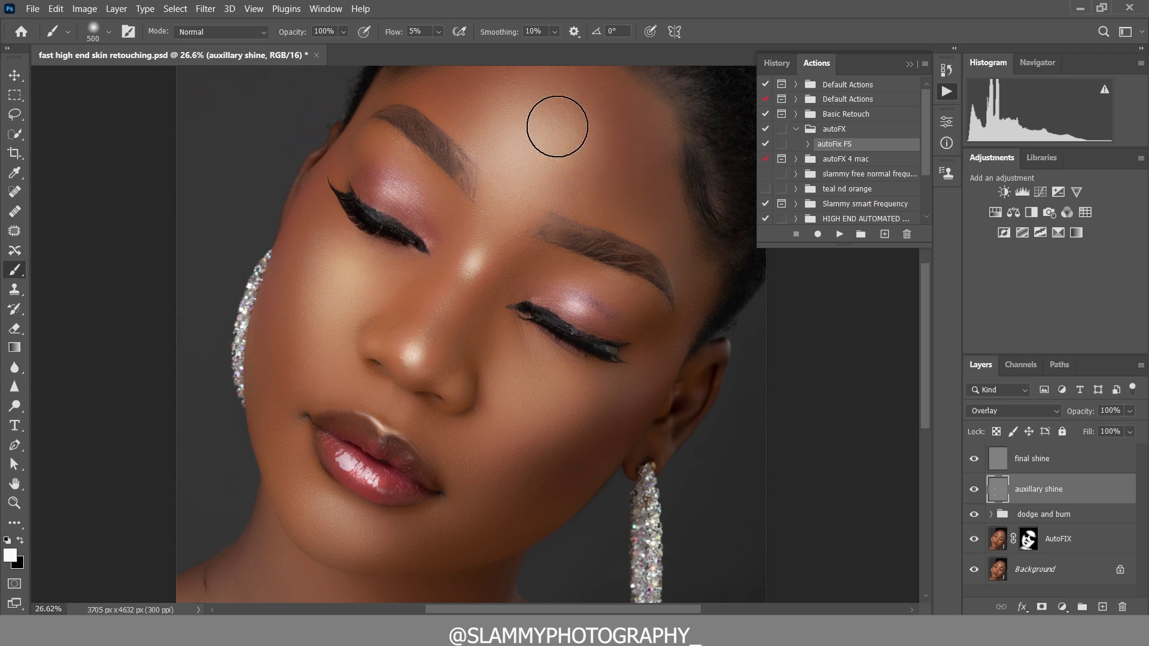
# Compare the full portrait with the auxillary shine layer hidden and shown, and shrink the brush
pyautogui.click(253, 8)
pyautogui.click(281, 141)
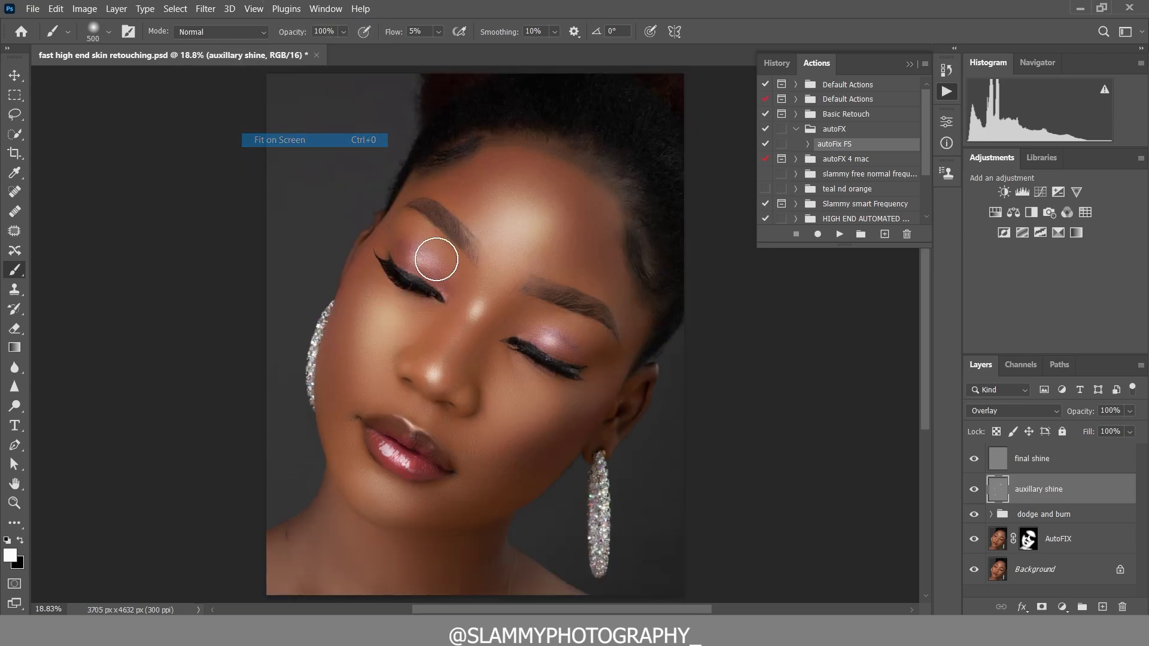
pyautogui.click(970, 491)
pyautogui.click(970, 490)
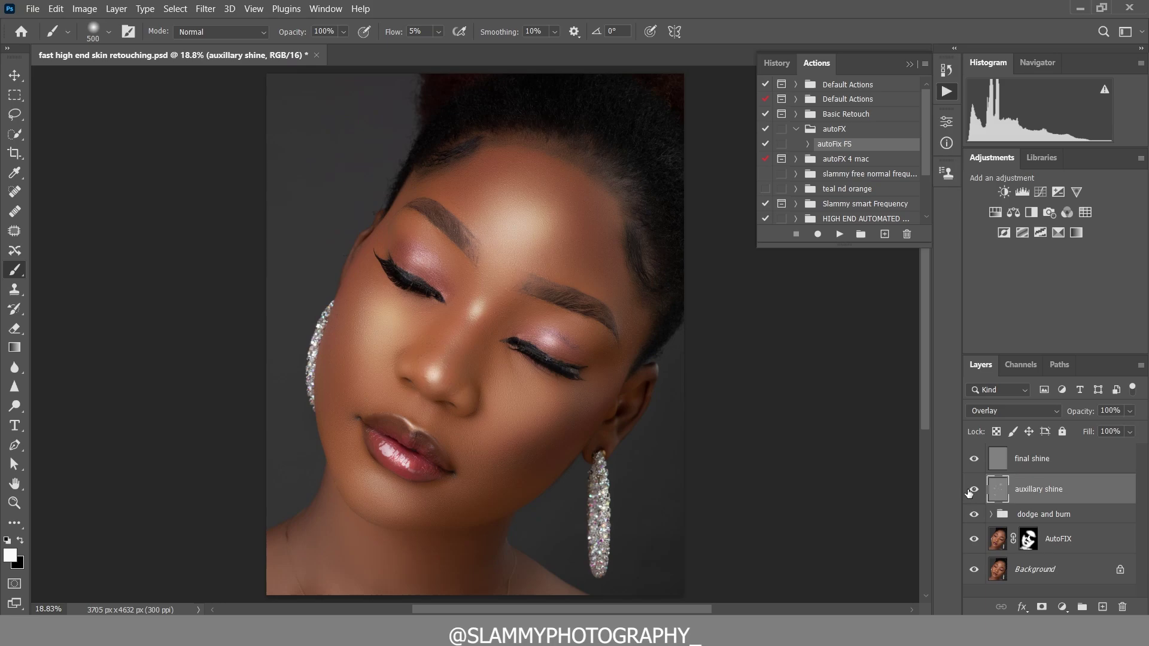
pyautogui.click(970, 490)
pyautogui.click(971, 490)
pyautogui.press('[')
pyautogui.press('[')
pyautogui.press('[')
pyautogui.press('[')
pyautogui.press('[')
pyautogui.press('[')
pyautogui.press('[')
pyautogui.press('[')
pyautogui.click(974, 489)
# Check the auxillary shine layer hidden and shown on the face up close and set its opacity to 63%
pyautogui.press('z')
pyautogui.moveTo(451, 452); pyautogui.dragTo(477, 460)
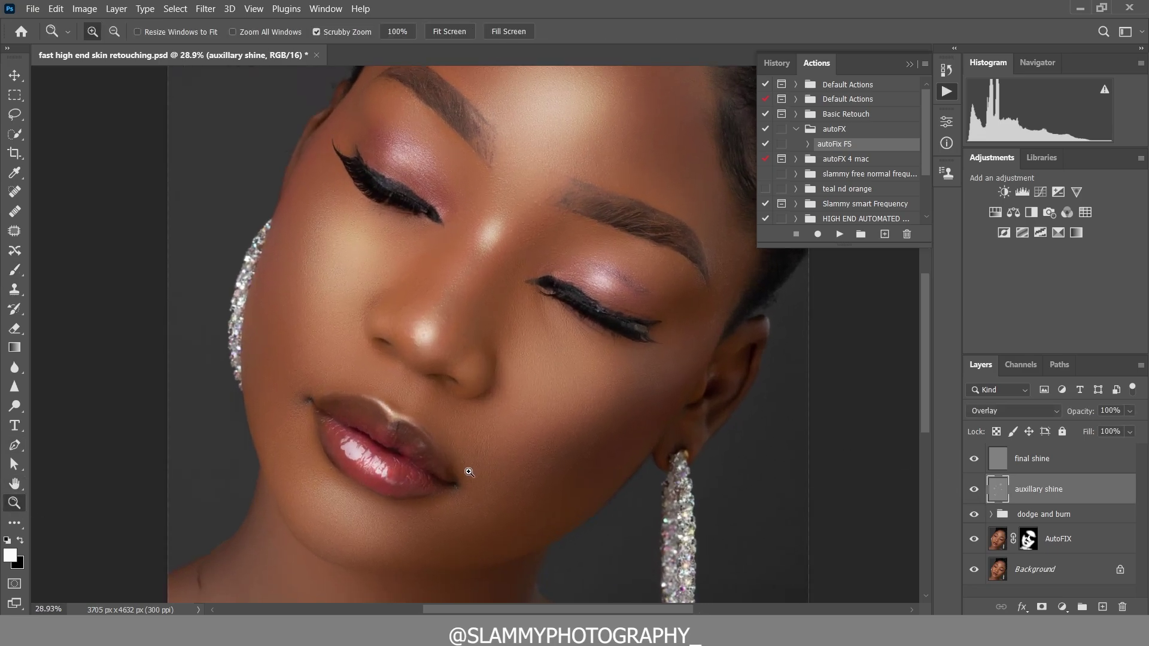
pyautogui.click(253, 9)
pyautogui.click(269, 136)
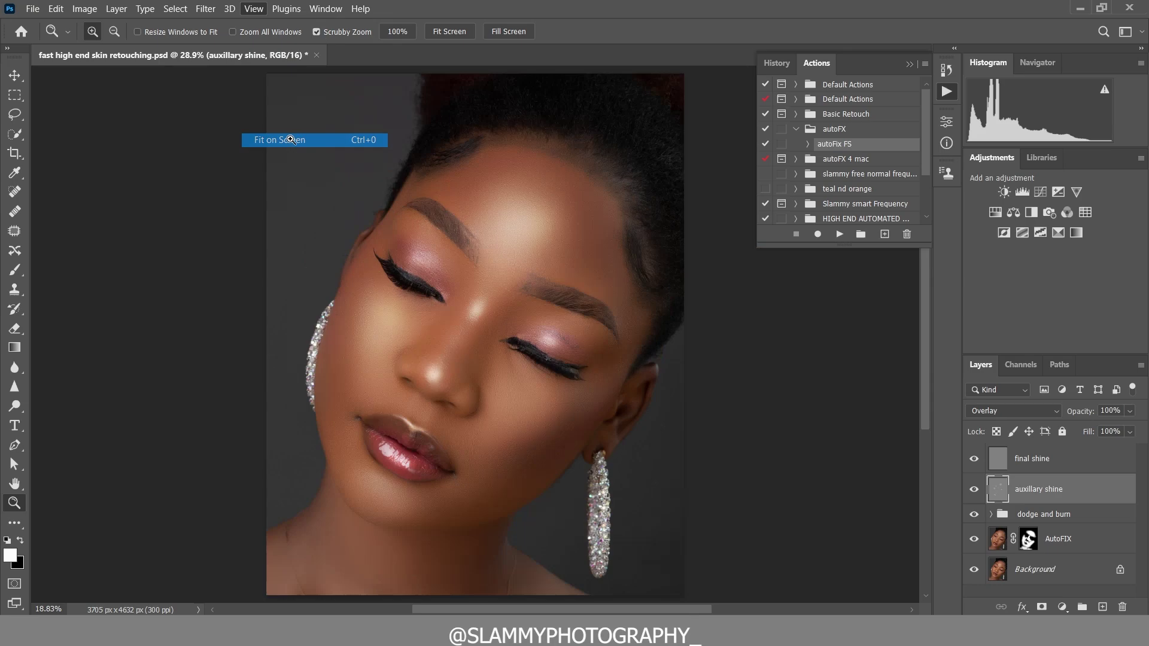
pyautogui.moveTo(494, 435); pyautogui.dragTo(490, 431)
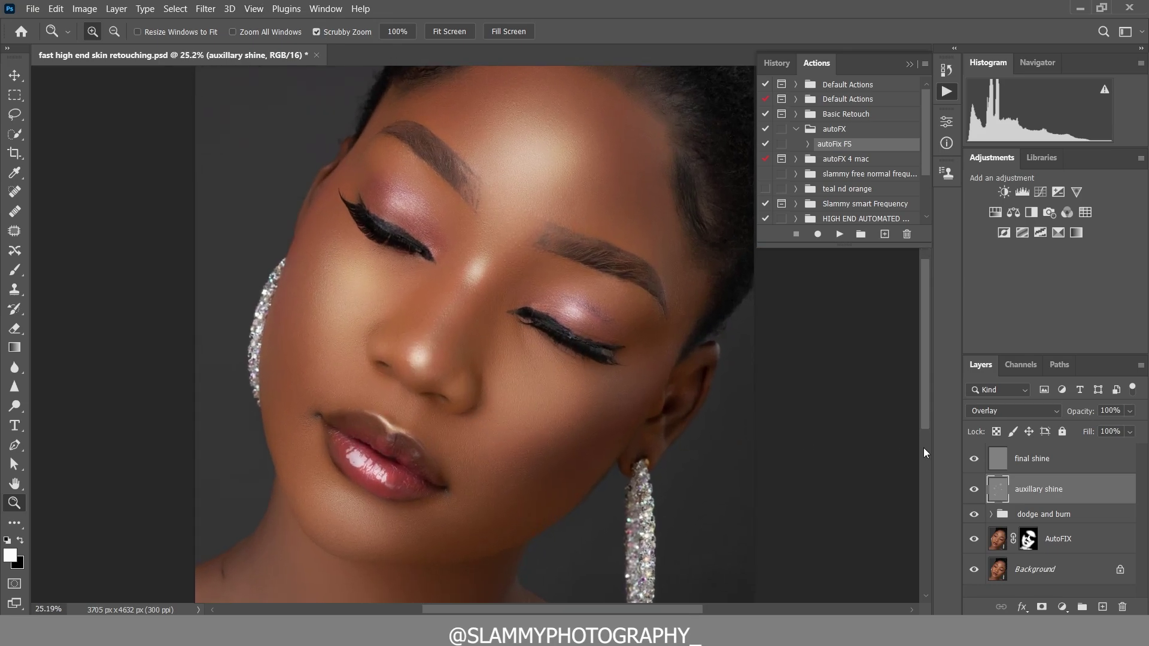
pyautogui.click(973, 489)
pyautogui.click(974, 490)
pyautogui.write('63')
pyautogui.press('Return')
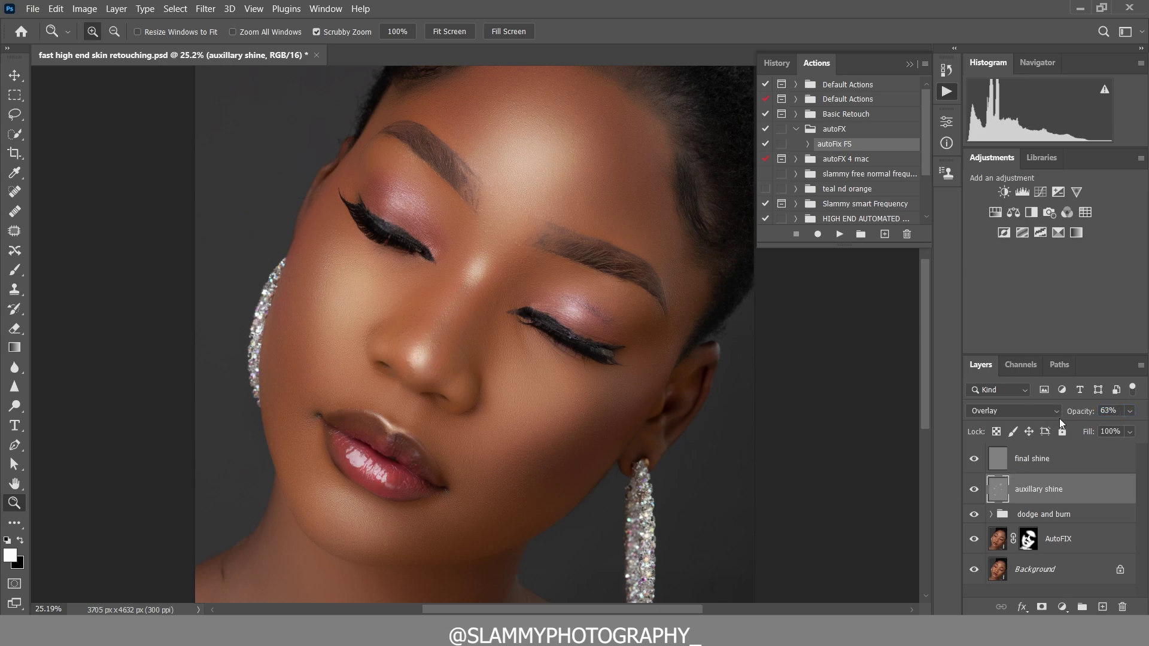
# On the final shine layer, brush soft white highlights onto both under-eye cheeks and the chin with a 600-pixel brush at 1% flow
pyautogui.click(997, 461)
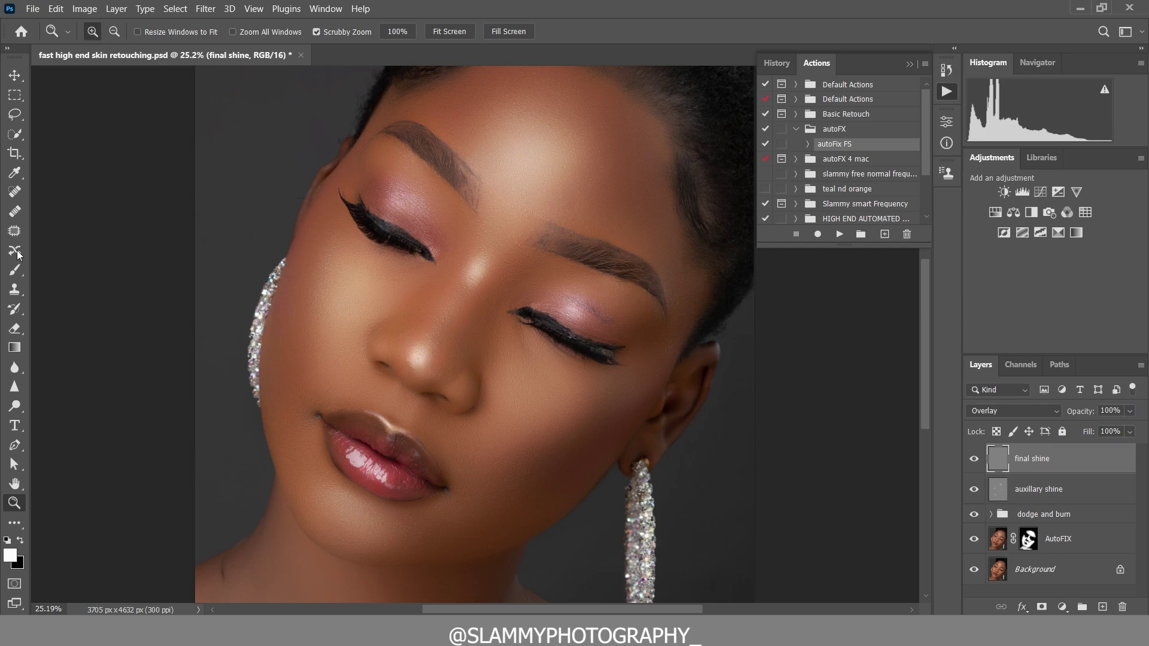
pyautogui.click(14, 270)
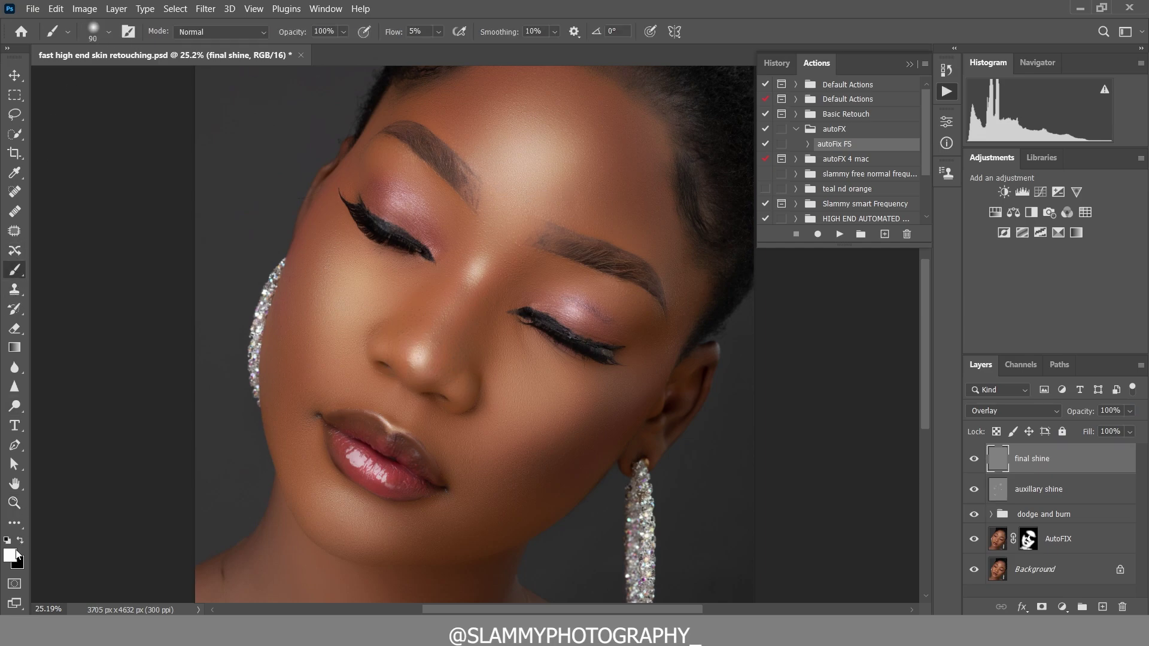
pyautogui.moveTo(394, 33); pyautogui.dragTo(336, 45)
pyautogui.press(']')
pyautogui.press(']')
pyautogui.press(']')
pyautogui.press(']')
pyautogui.press(']')
pyautogui.press(']')
pyautogui.press(']')
pyautogui.press(']')
pyautogui.press(']')
pyautogui.press(']')
pyautogui.moveTo(567, 386)
pyautogui.mouseDown()
pyautogui.moveTo(524, 361)
pyautogui.moveTo(527, 376)
pyautogui.moveTo(599, 387)
pyautogui.moveTo(532, 357)
pyautogui.moveTo(575, 400)
pyautogui.moveTo(541, 401)
pyautogui.moveTo(526, 366)
pyautogui.mouseUp()
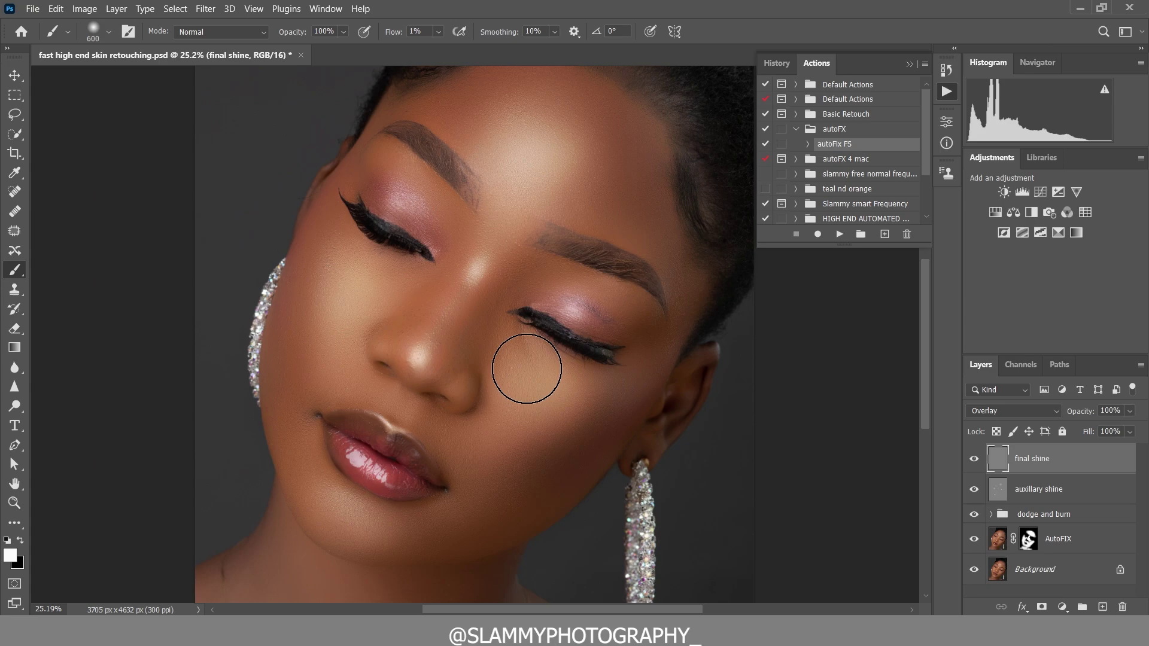
pyautogui.moveTo(346, 264)
pyautogui.mouseDown()
pyautogui.moveTo(369, 318)
pyautogui.moveTo(337, 284)
pyautogui.moveTo(359, 269)
pyautogui.mouseUp()
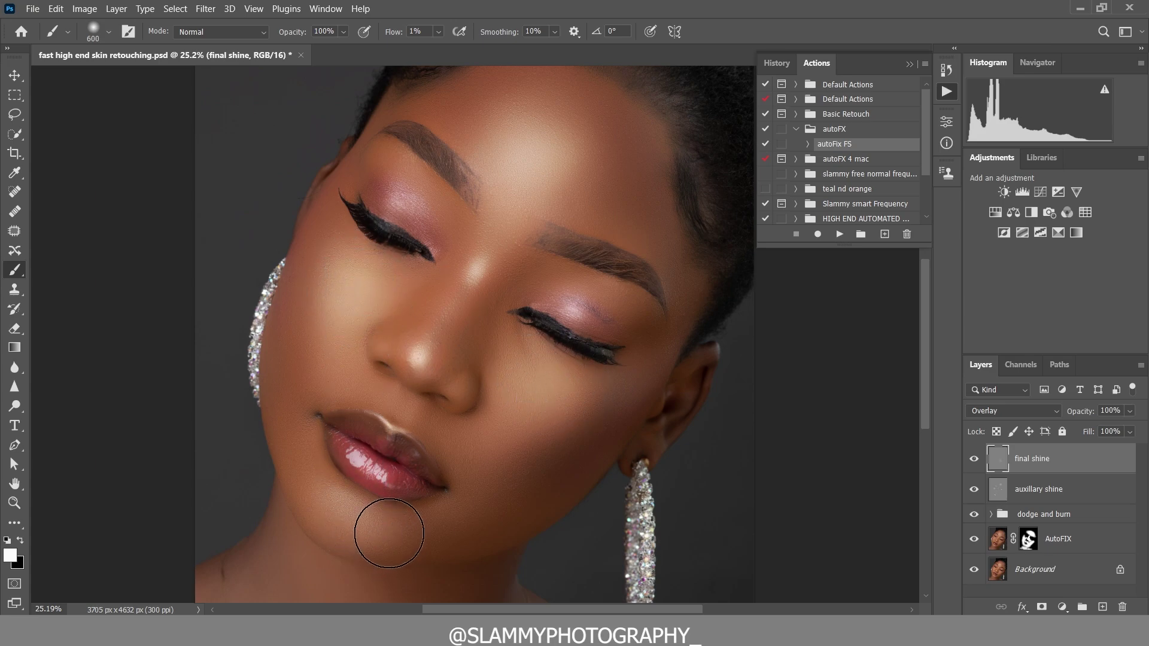
pyautogui.moveTo(384, 531)
pyautogui.mouseDown()
pyautogui.moveTo(329, 498)
pyautogui.moveTo(377, 528)
pyautogui.moveTo(379, 496)
pyautogui.mouseUp()
# Brush a faint highlight onto the forehead with the brush at 300 and 600 pixels
pyautogui.press('[')
pyautogui.press('[')
pyautogui.press('[')
pyautogui.press('[')
pyautogui.press('[')
pyautogui.press('[')
pyautogui.press('[')
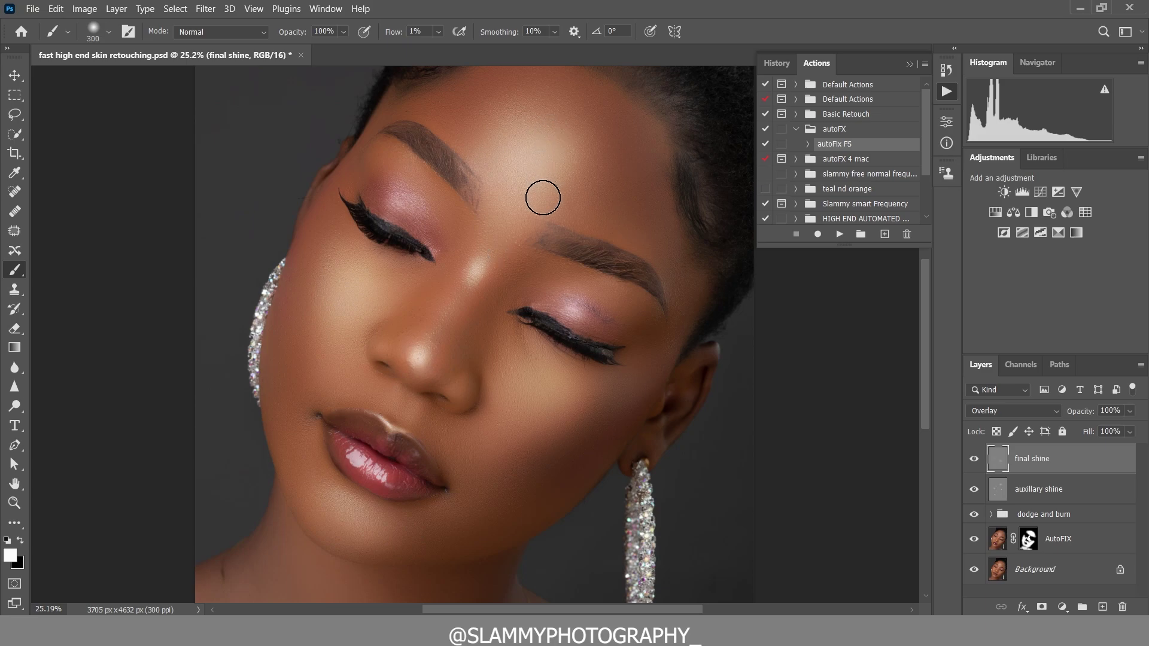
pyautogui.scroll(1, 541, 195)
pyautogui.press(']')
pyautogui.press(']')
pyautogui.press(']')
pyautogui.press(']')
pyautogui.press(']')
pyautogui.press(']')
pyautogui.press(']')
# Compare the portrait with the final shine layer hidden and shown, and with only the Background layer visible
pyautogui.click(253, 9)
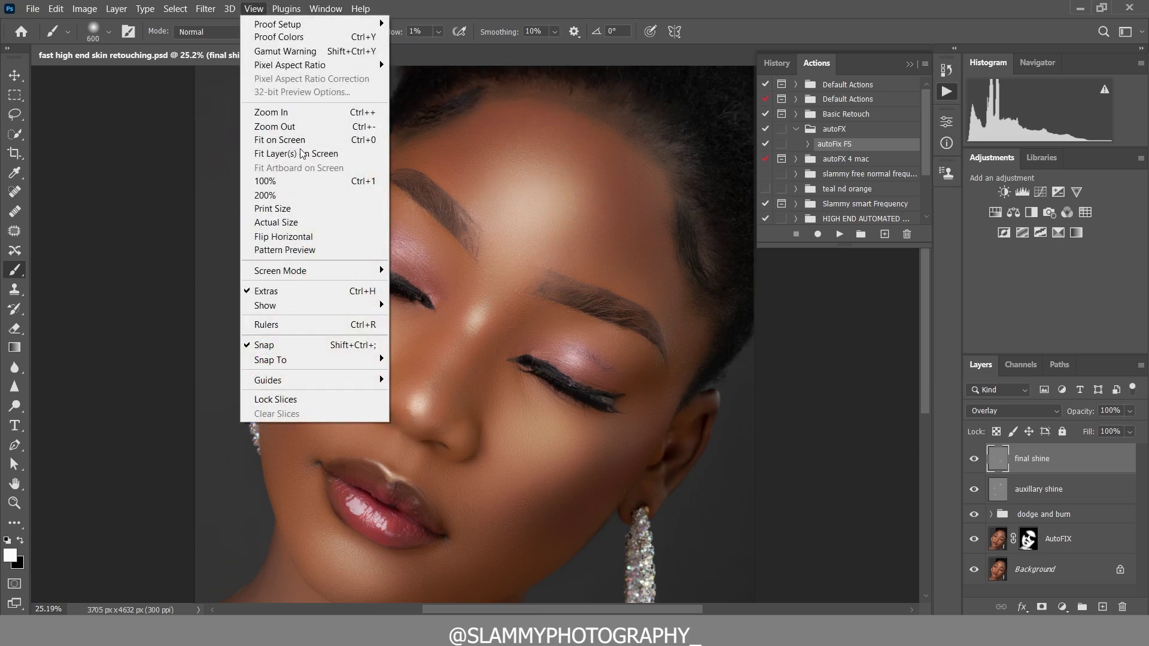
pyautogui.click(310, 141)
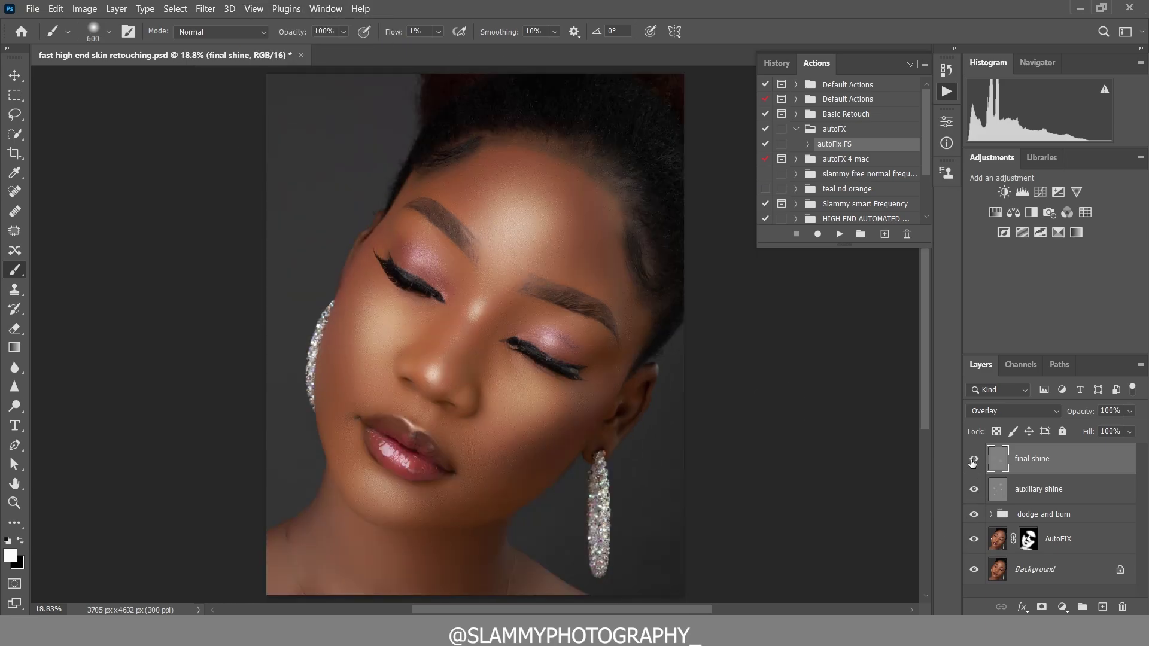
pyautogui.click(974, 459)
pyautogui.click(973, 459)
pyautogui.scroll(-2, 1010, 587)
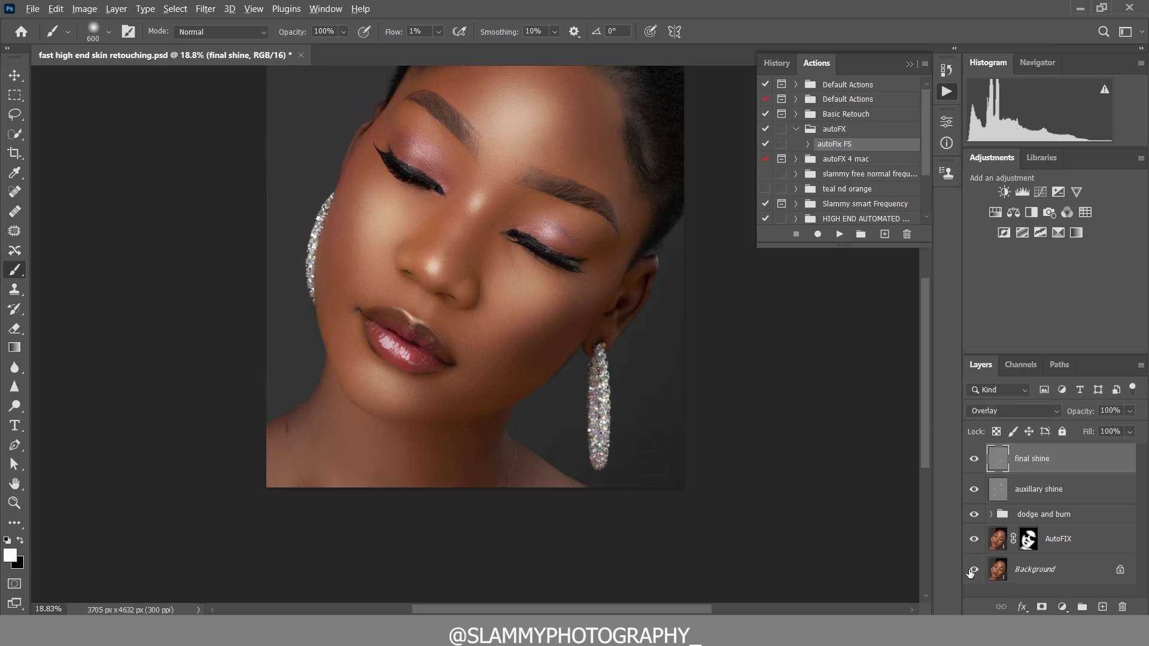
pyautogui.keyDown('alt'); pyautogui.click(973, 570); pyautogui.keyUp('alt')
pyautogui.keyDown('alt'); pyautogui.click(973, 571); pyautogui.keyUp('alt')
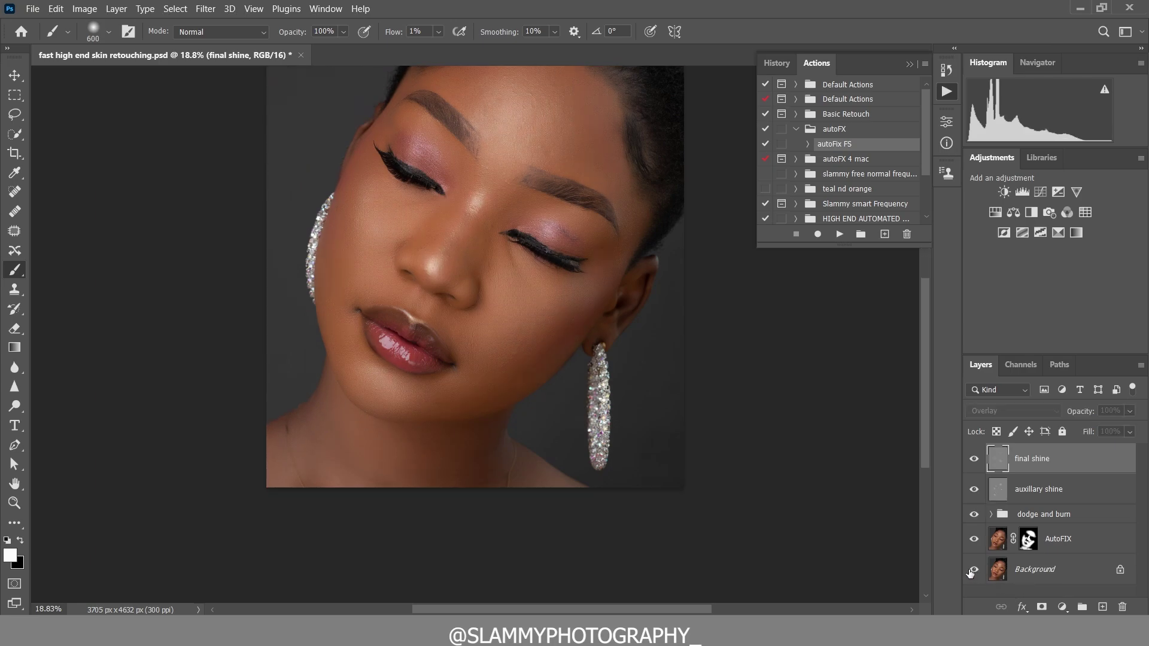
# Examine the retouched portrait in full view and close up, checking the forehead, eyes, cheeks, lips and neck
pyautogui.click(254, 8)
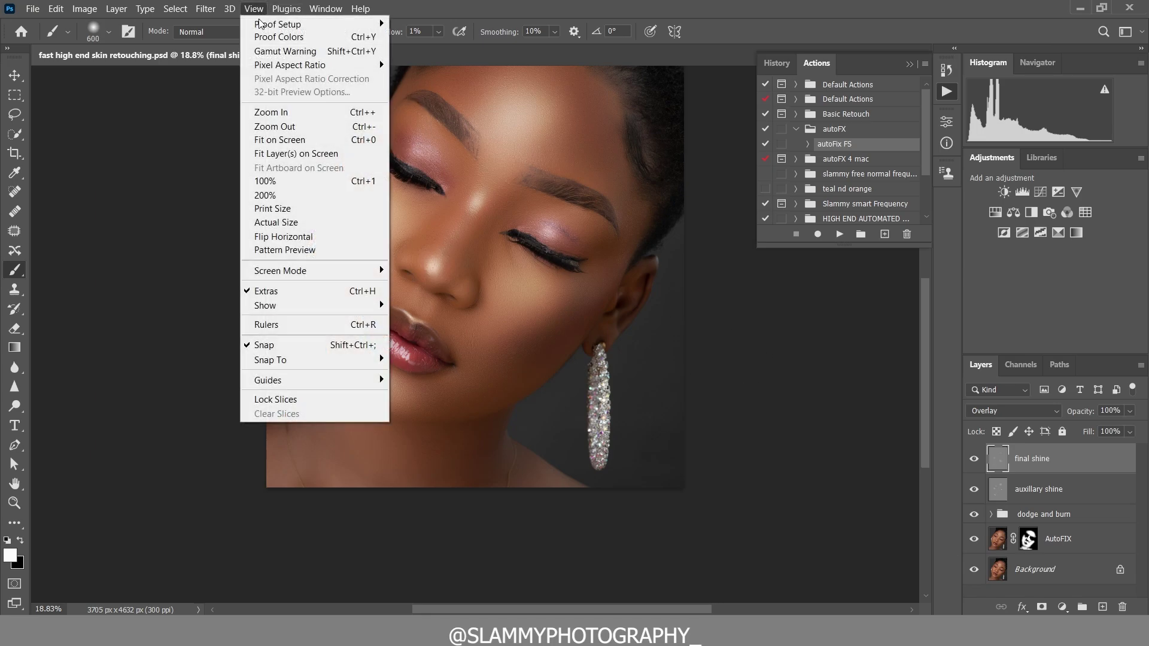
pyautogui.click(281, 141)
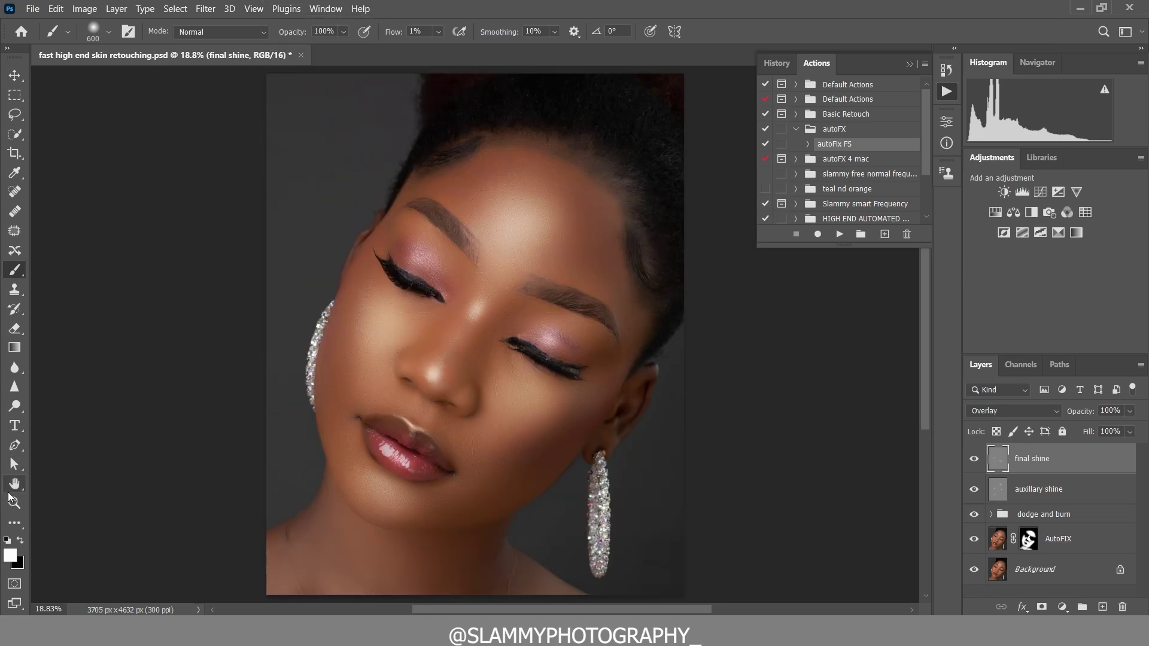
pyautogui.press('z')
pyautogui.moveTo(525, 456); pyautogui.dragTo(469, 431)
pyautogui.scroll(3, 469, 432)
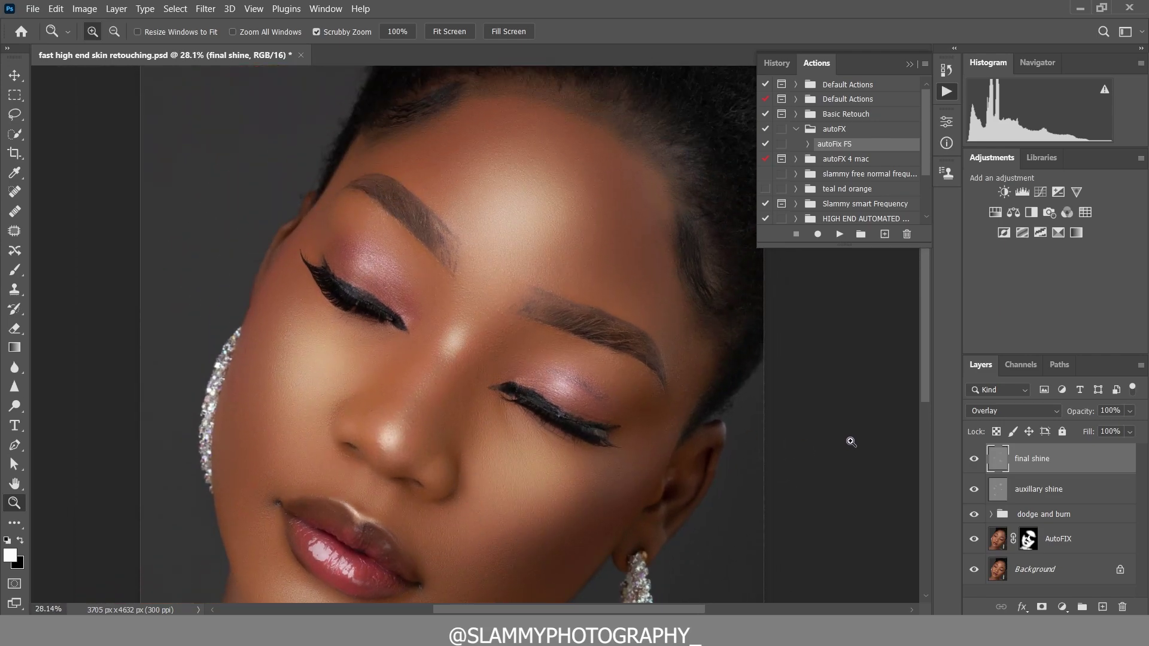
pyautogui.scroll(-4, 646, 264)
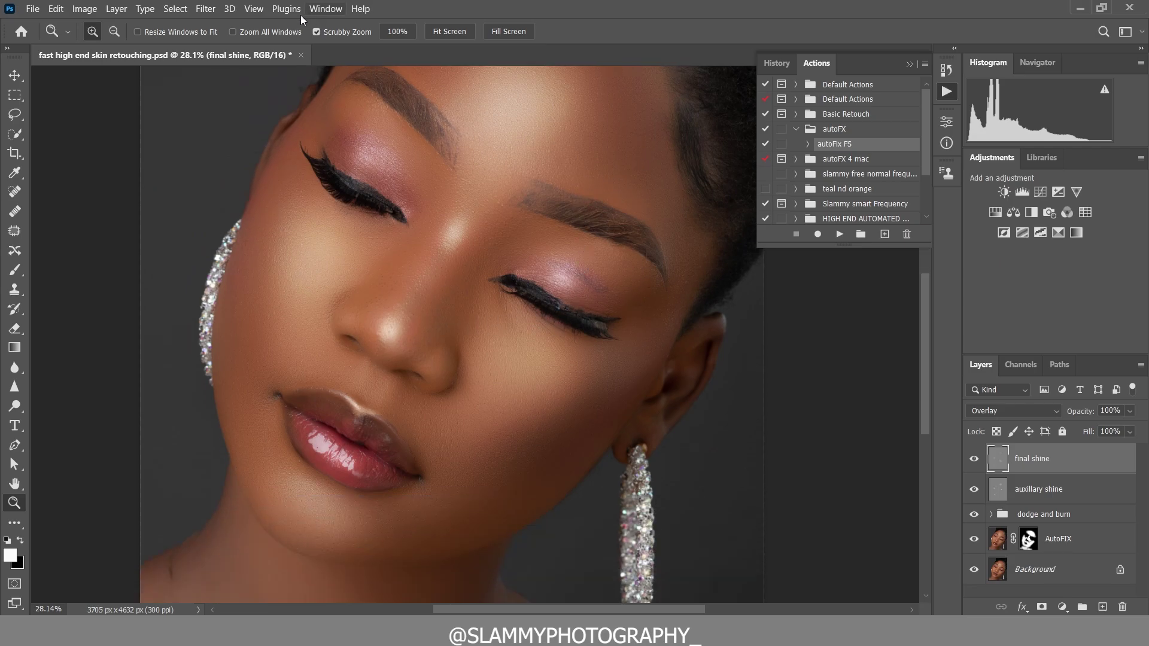
pyautogui.click(254, 8)
pyautogui.click(302, 139)
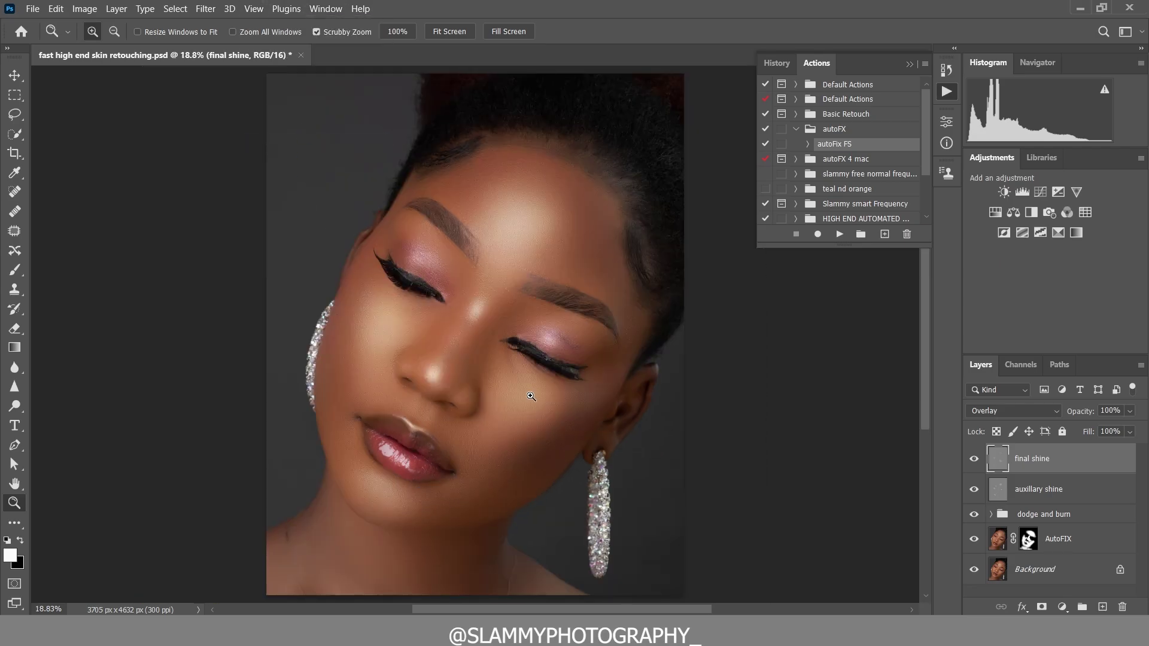
pyautogui.moveTo(523, 394); pyautogui.dragTo(532, 401)
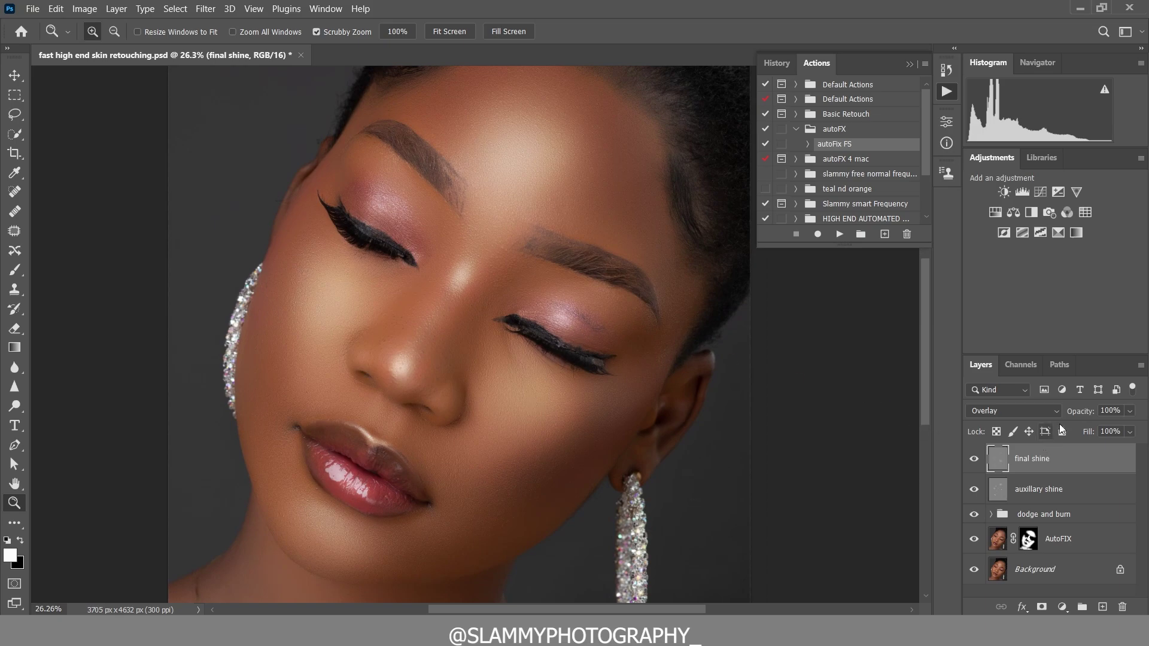
pyautogui.moveTo(495, 456); pyautogui.dragTo(501, 460)
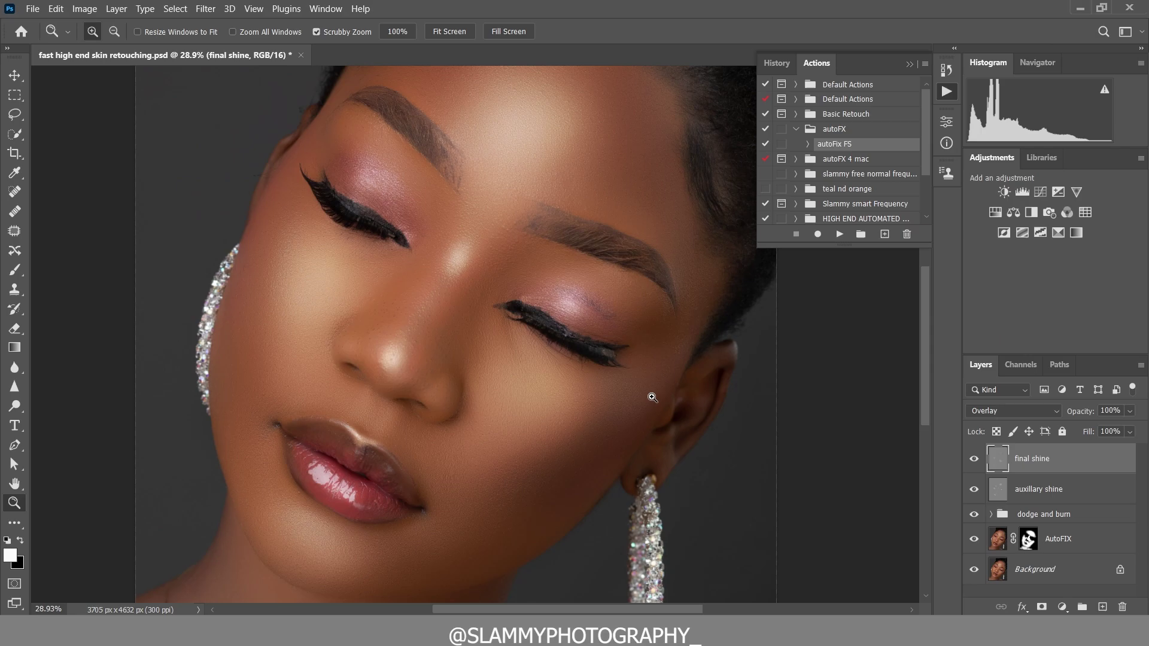
pyautogui.scroll(-2, 449, 341)
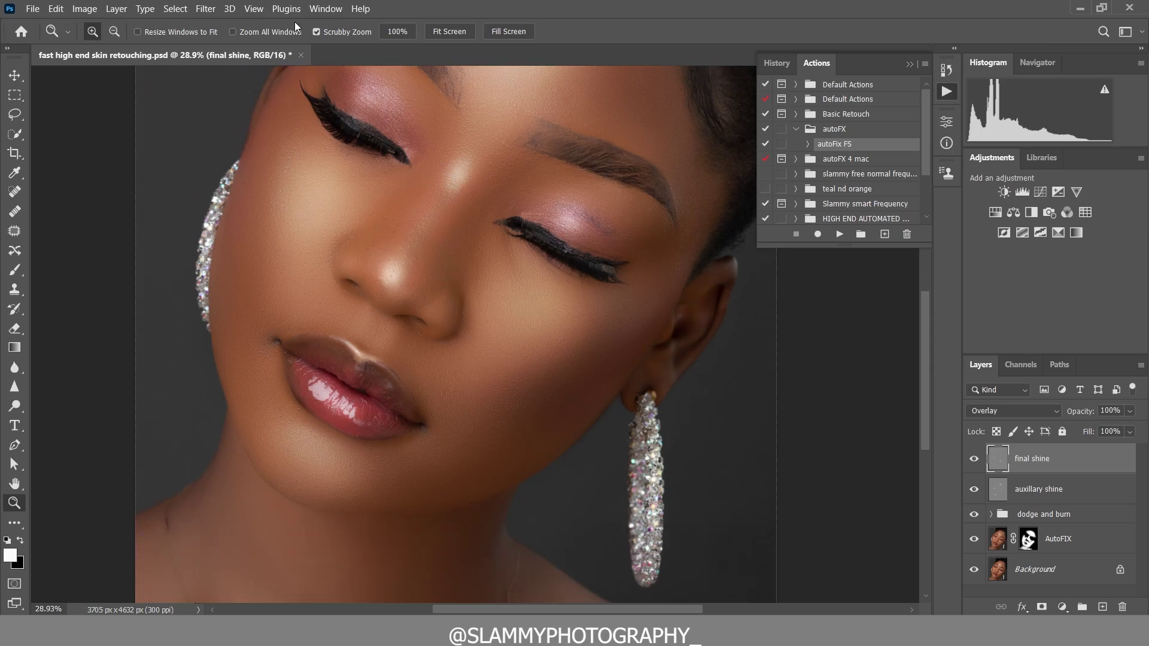
pyautogui.click(256, 12)
pyautogui.click(335, 143)
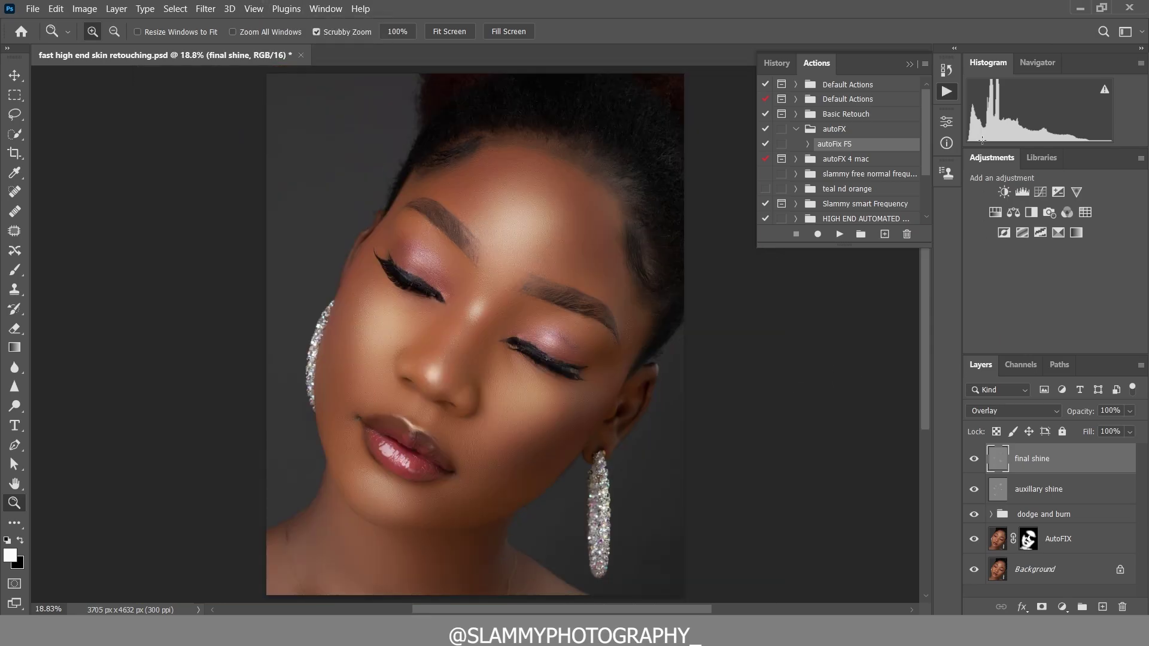
# Revert to the document's opening history state to inspect the original skin up close, and return to the latest state
pyautogui.click(945, 72)
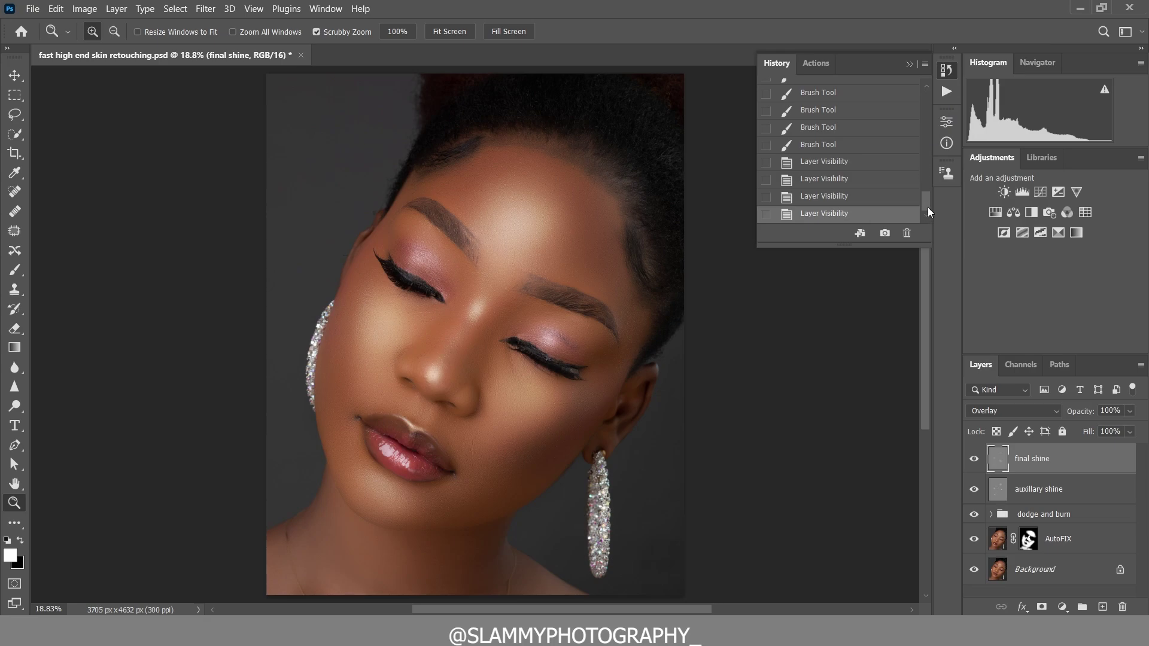
pyautogui.moveTo(928, 207); pyautogui.dragTo(921, 106)
pyautogui.click(855, 95)
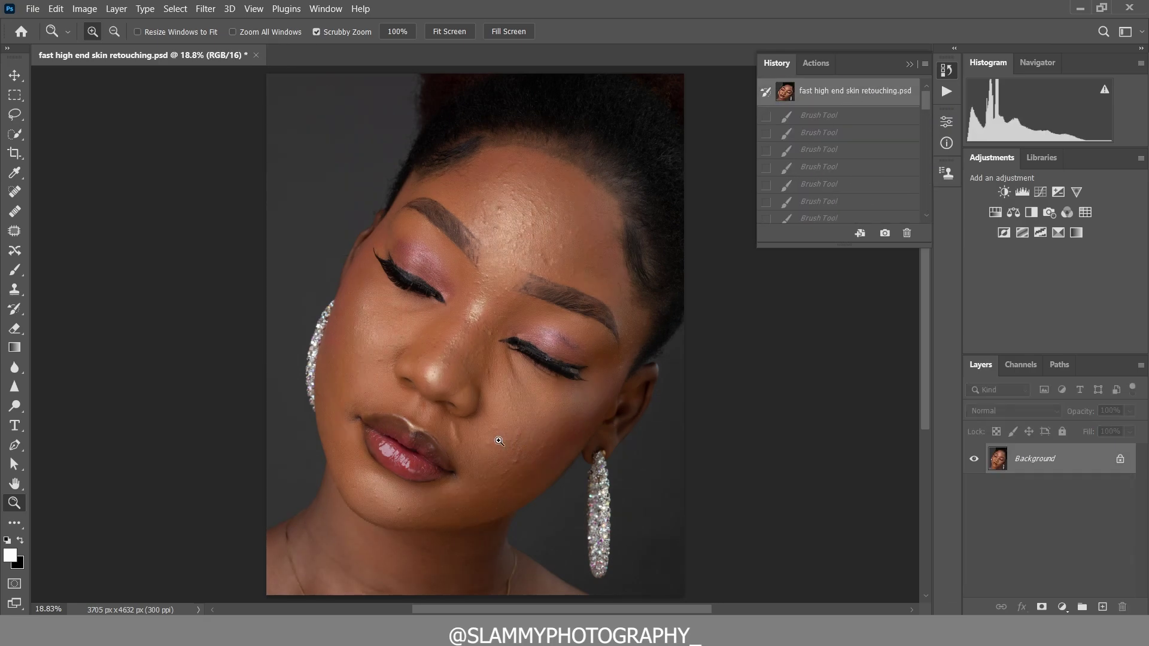
pyautogui.moveTo(499, 441); pyautogui.dragTo(524, 450)
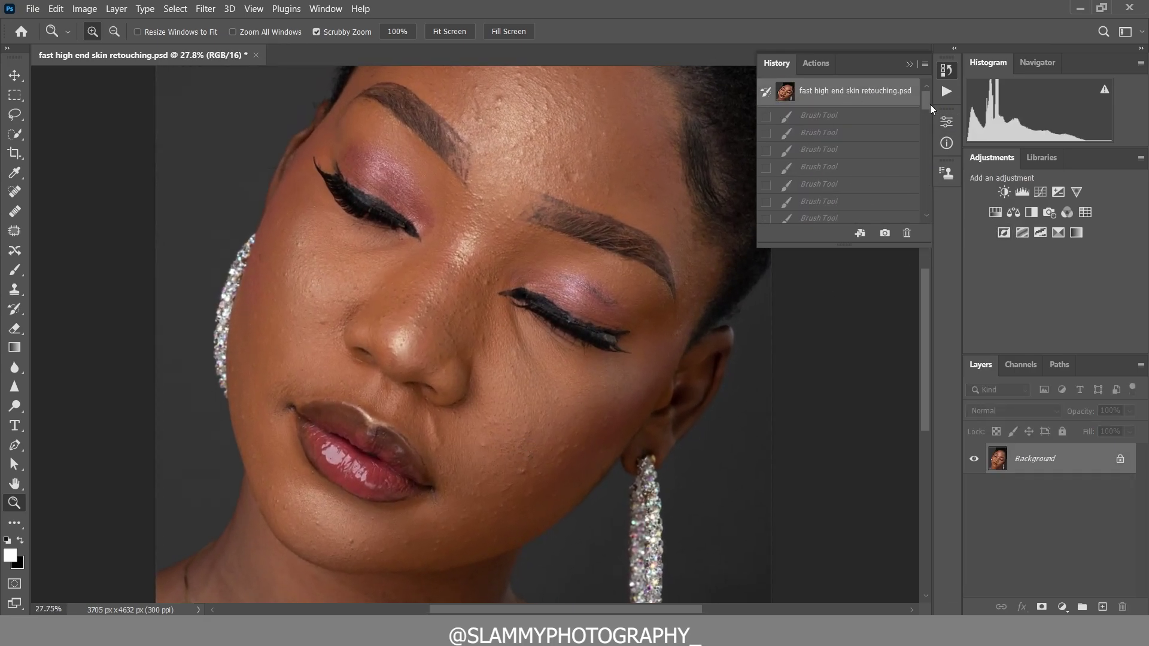
pyautogui.moveTo(929, 104); pyautogui.dragTo(927, 225)
pyautogui.click(849, 215)
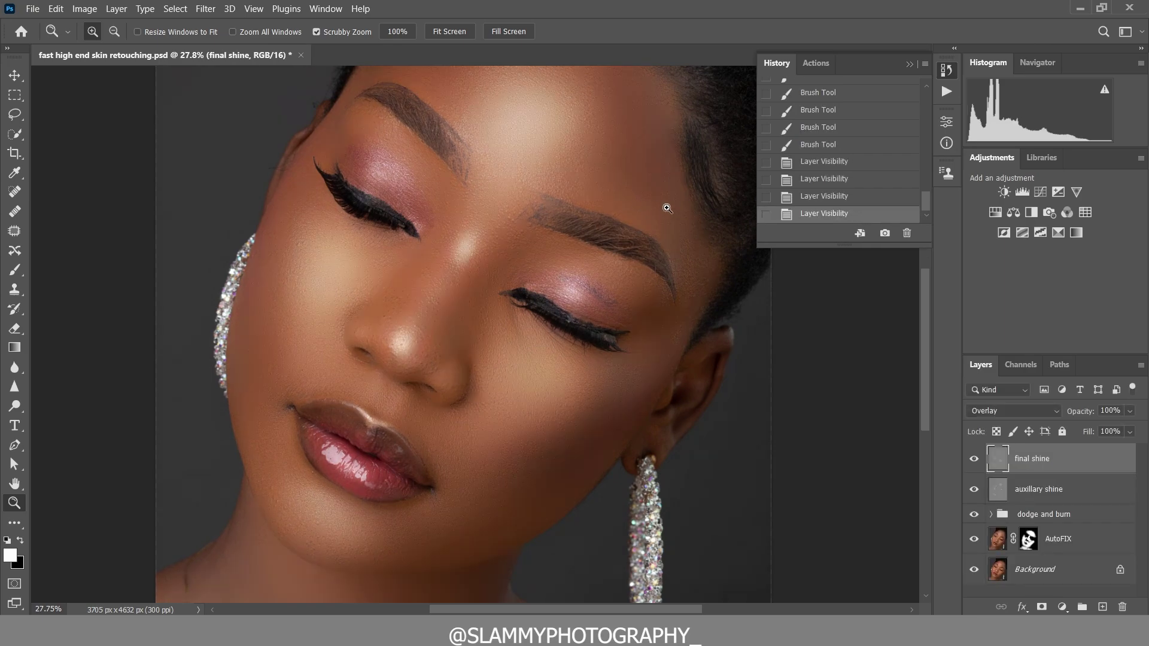
# Reduce the opacity of the dodge and burn group and the auxillary shine layer, and set the final shine layer to 88%
pyautogui.click(253, 8)
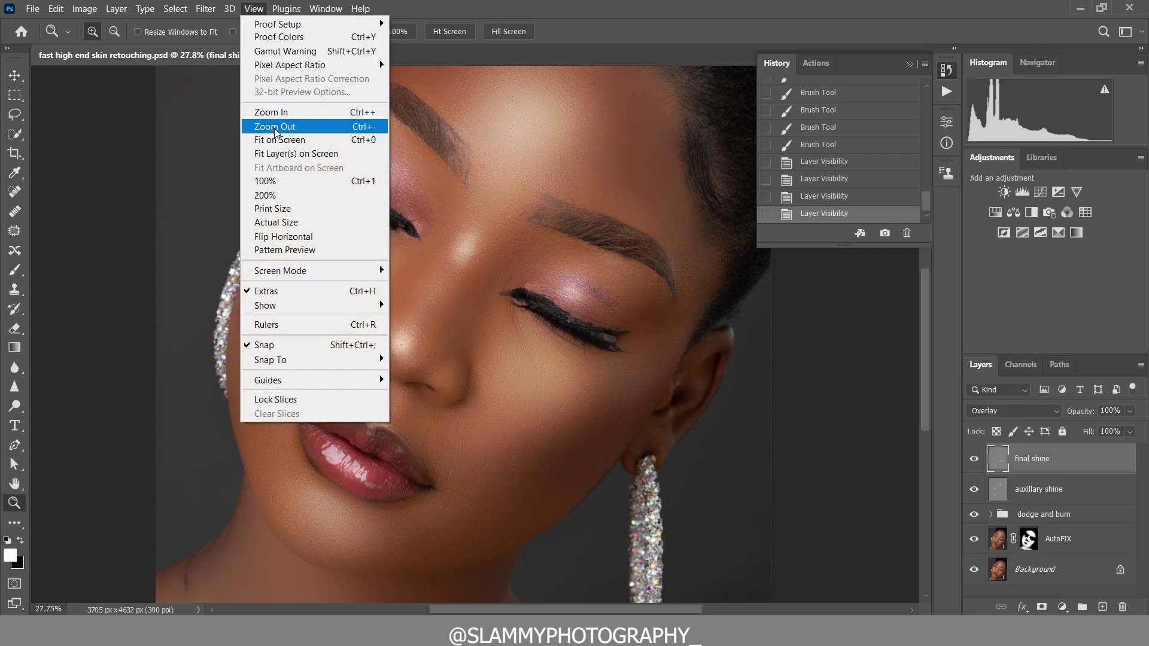
pyautogui.click(302, 137)
pyautogui.moveTo(482, 452); pyautogui.dragTo(509, 447)
pyautogui.click(1018, 515)
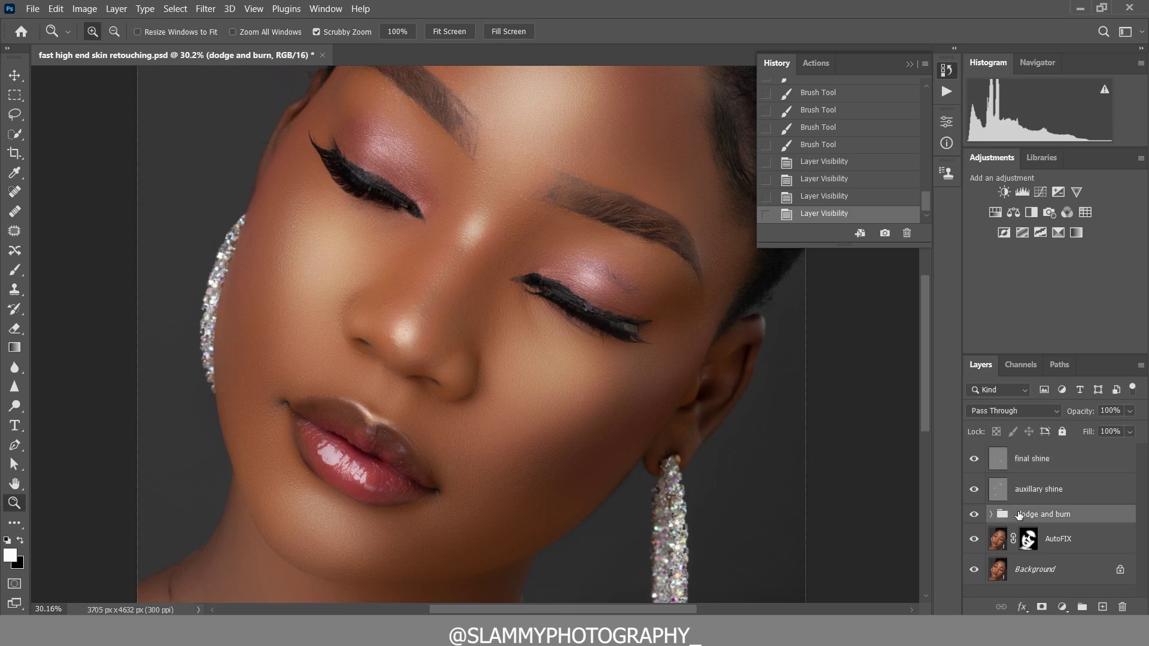
pyautogui.moveTo(1084, 410); pyautogui.dragTo(1079, 417)
pyautogui.press('Return')
pyautogui.hotkey('alt', ']')
pyautogui.click(1081, 412)
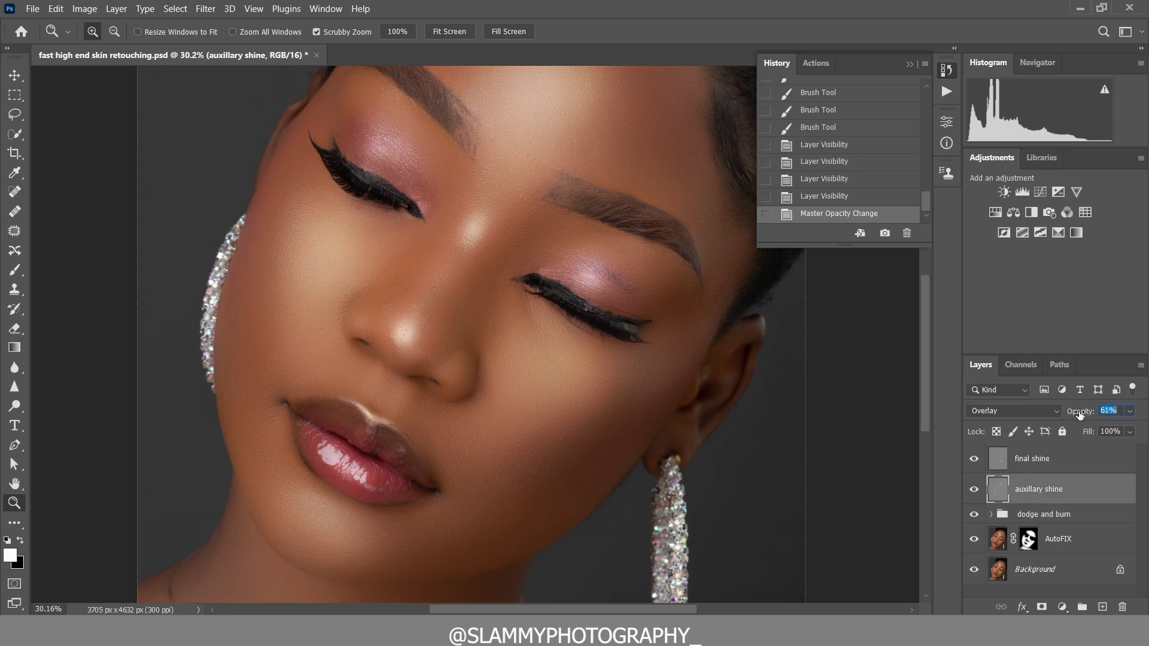
pyautogui.hotkey('alt', ']')
pyautogui.moveTo(1080, 412); pyautogui.dragTo(1056, 420)
# Examine the softened shine repeatedly in full view and close up, checking the forehead, nose, cheeks and lips
pyautogui.click(254, 8)
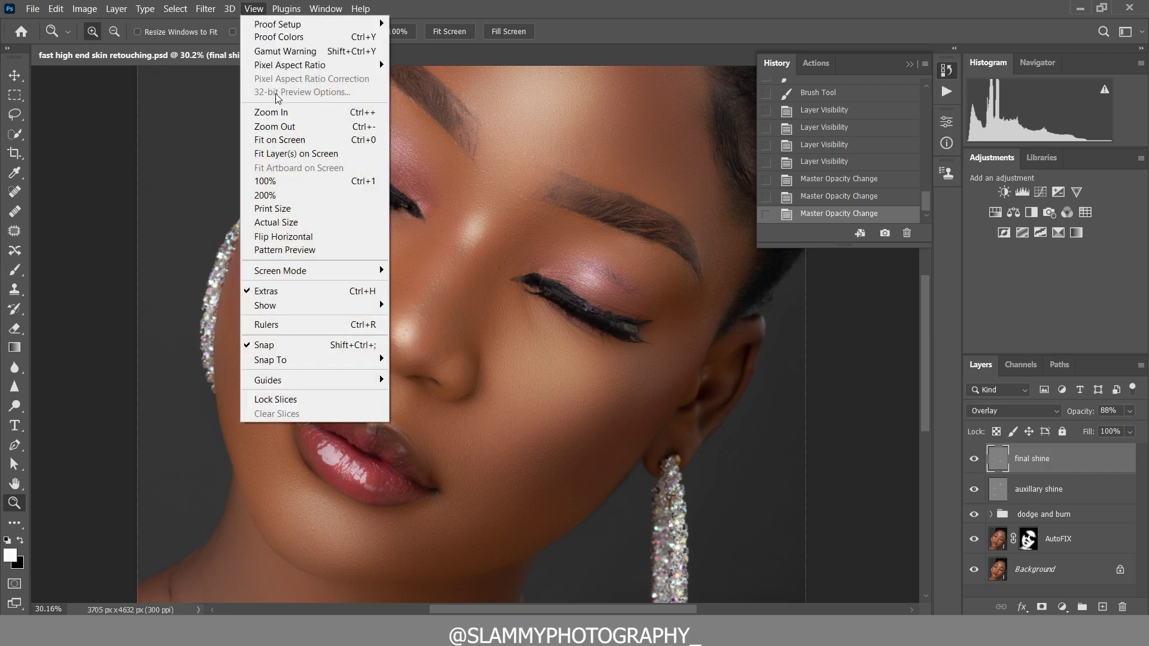
pyautogui.click(281, 141)
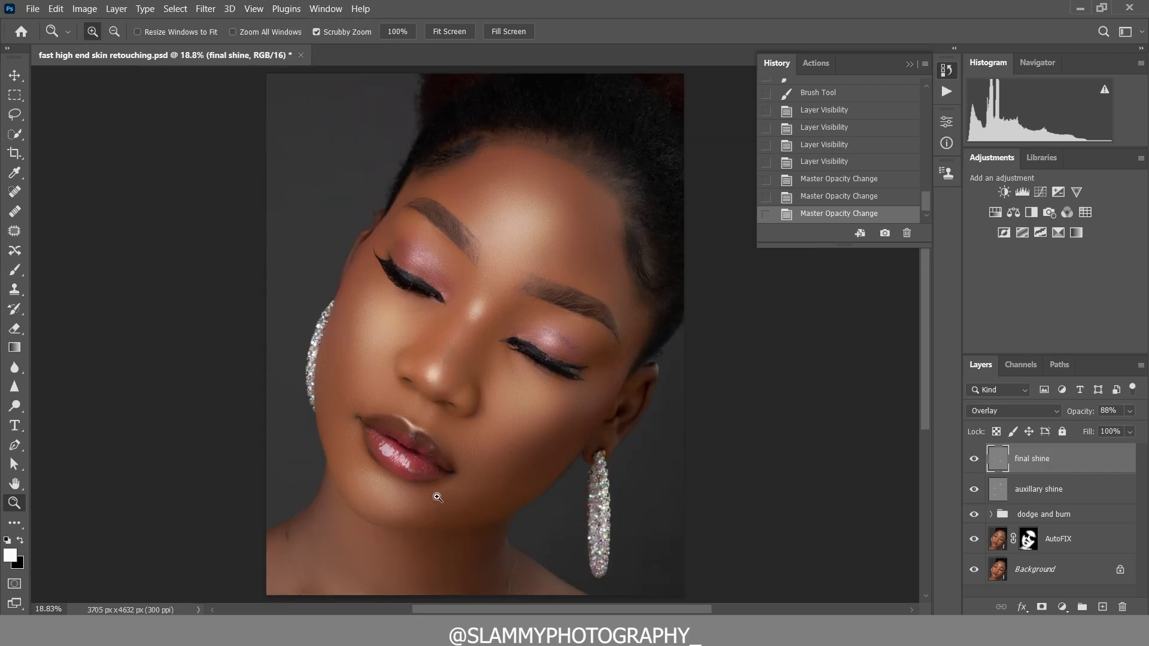
pyautogui.moveTo(448, 482); pyautogui.dragTo(461, 505)
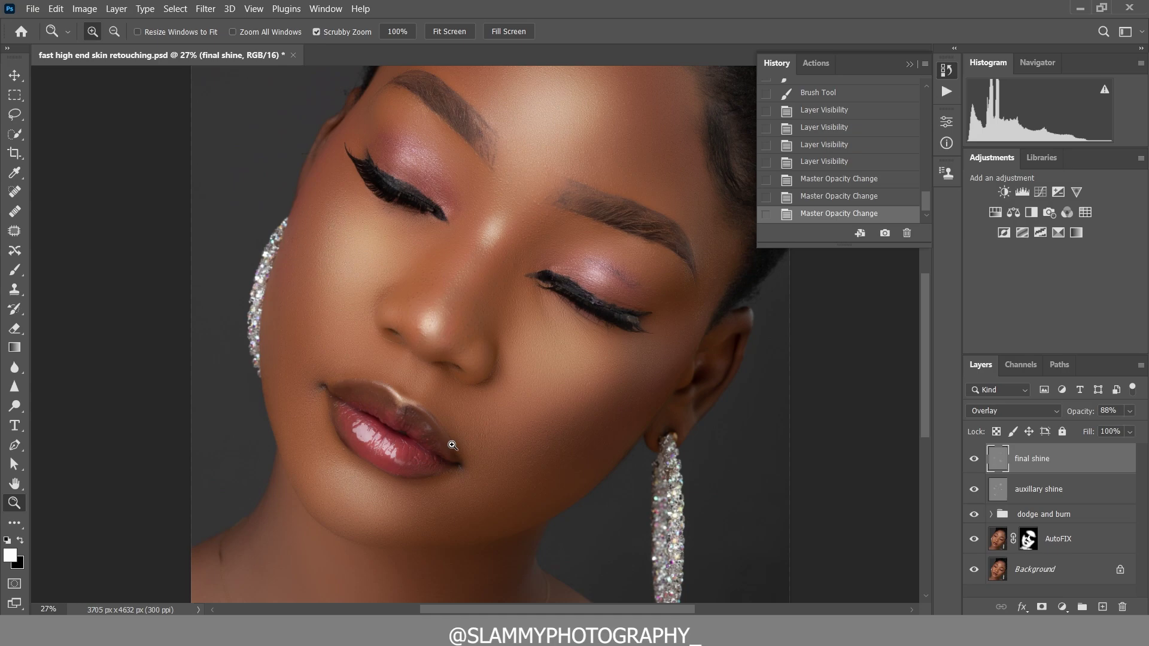
pyautogui.click(260, 13)
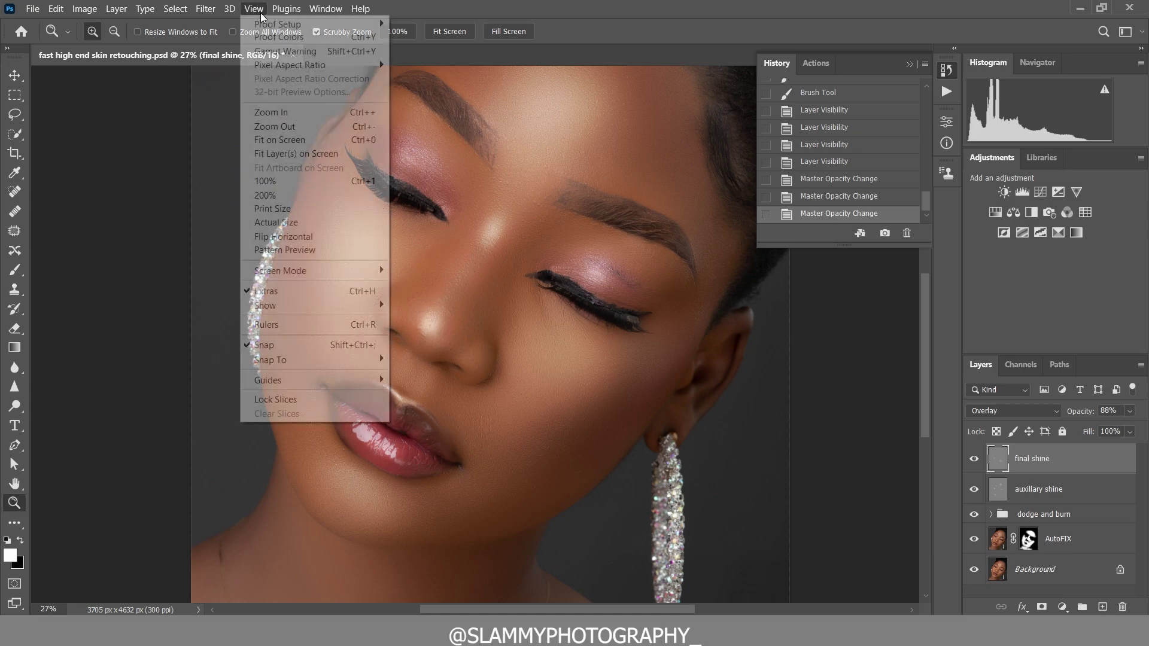
pyautogui.click(293, 141)
pyautogui.moveTo(451, 476); pyautogui.dragTo(464, 477)
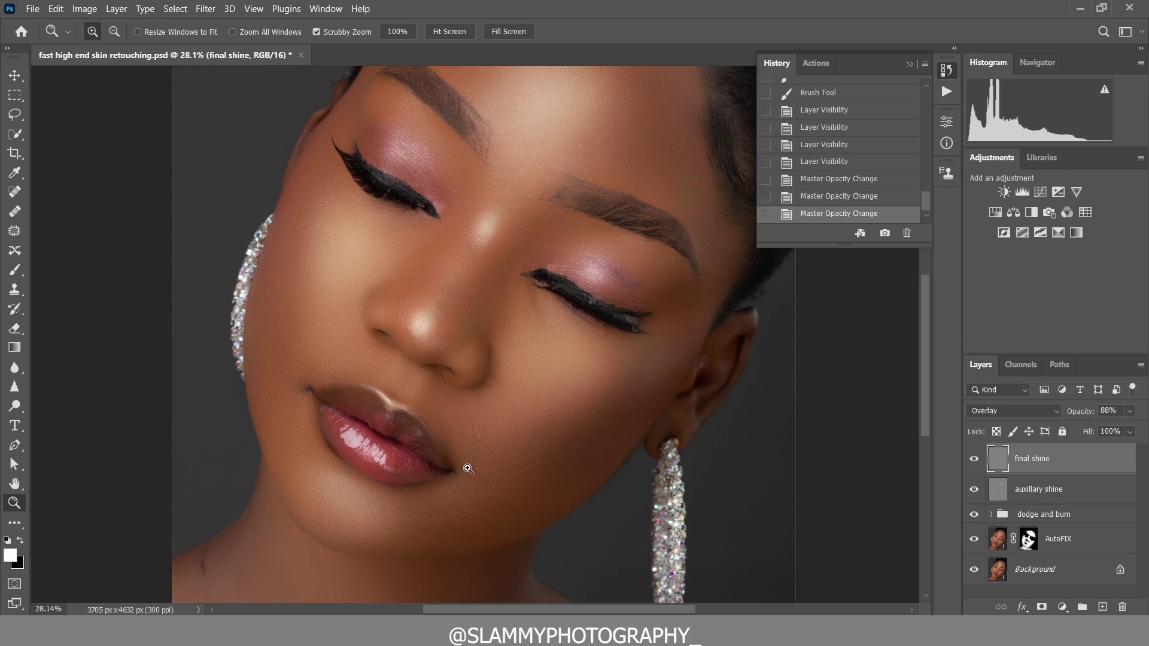
pyautogui.click(254, 9)
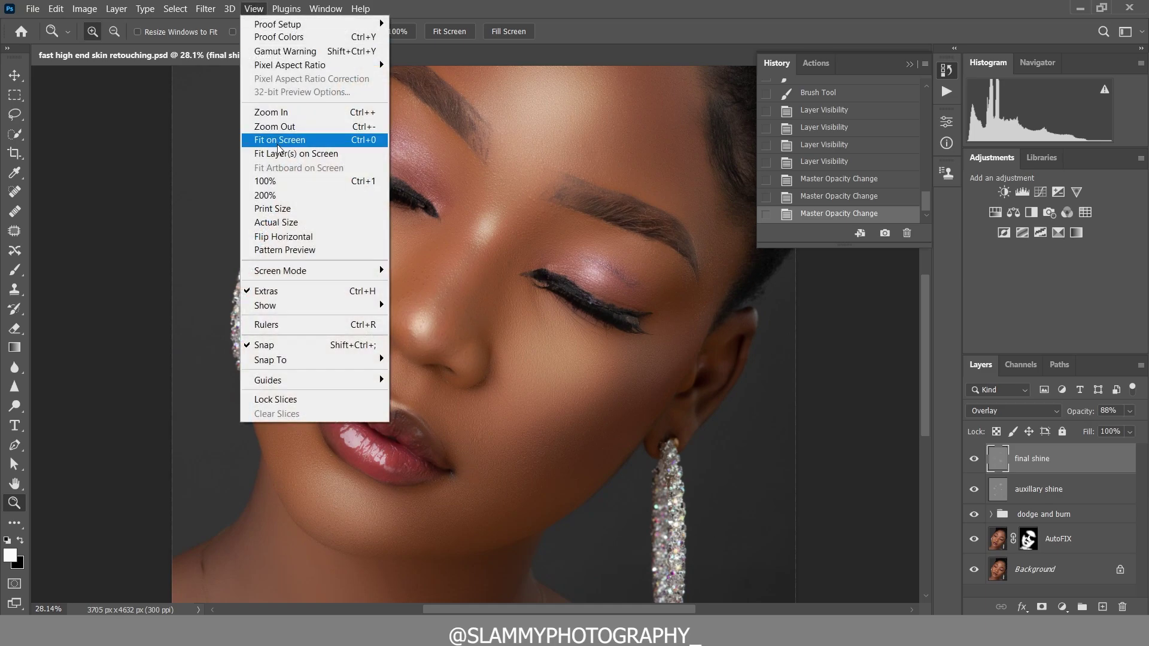
pyautogui.click(281, 142)
pyautogui.moveTo(442, 458); pyautogui.dragTo(471, 462)
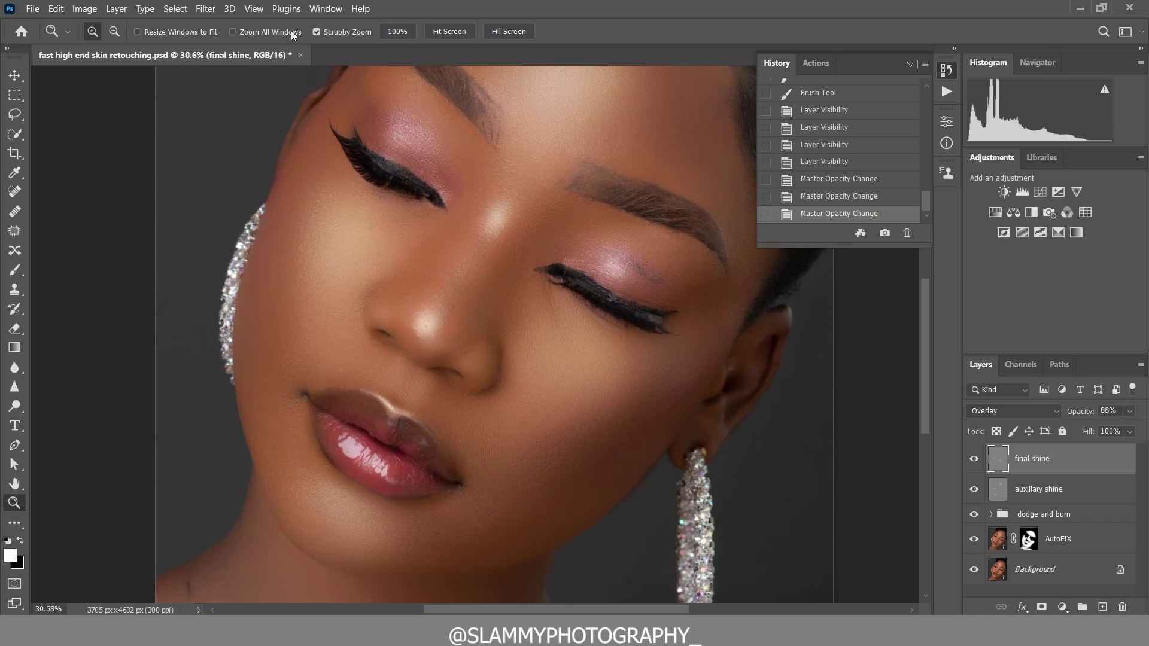
pyautogui.click(256, 9)
pyautogui.click(302, 144)
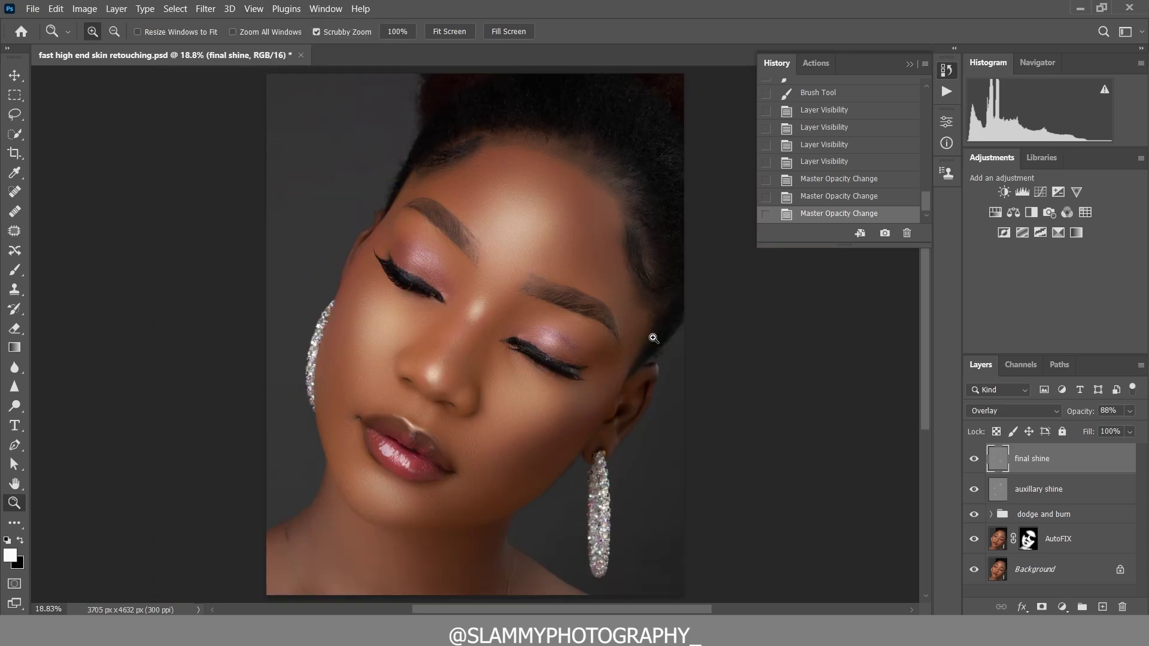
pyautogui.moveTo(444, 368); pyautogui.dragTo(479, 366)
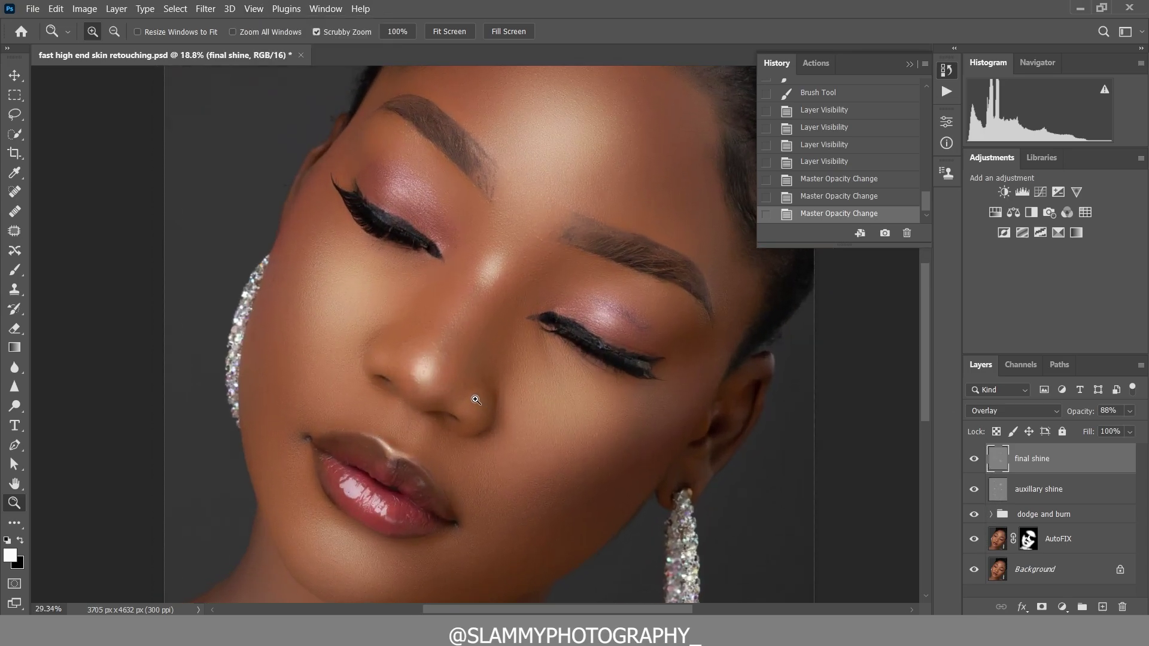
# Compare with the original by recalling the document's opening history snapshot, and return to the latest opacity change
pyautogui.scroll(2, 884, 144)
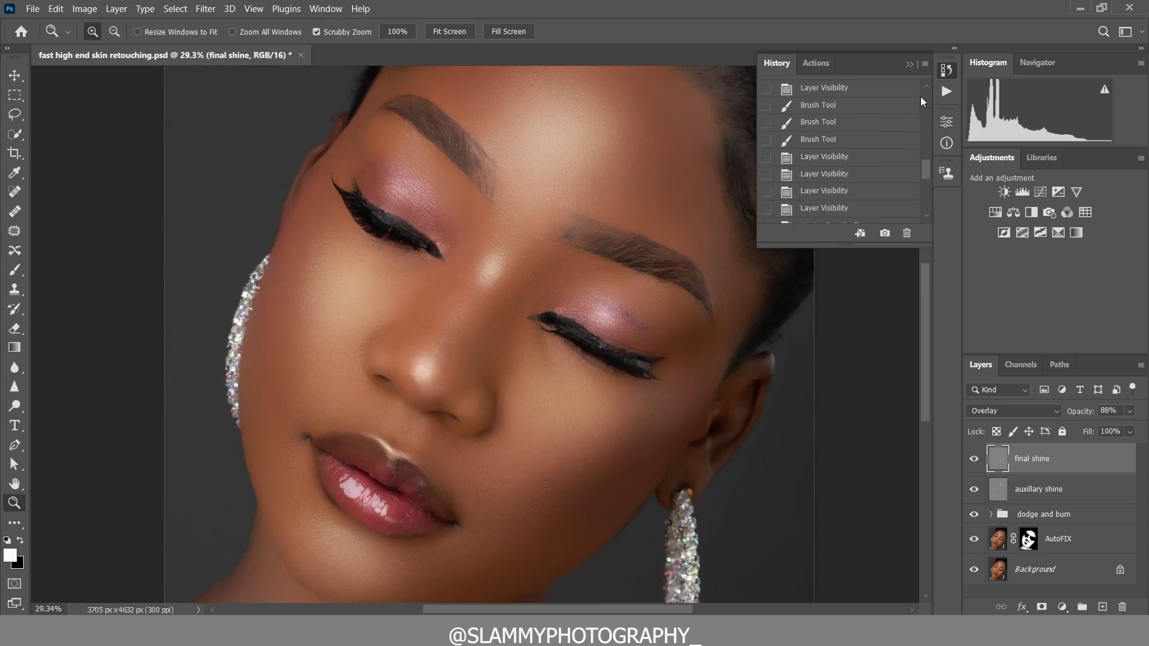
pyautogui.scroll(3, 876, 100)
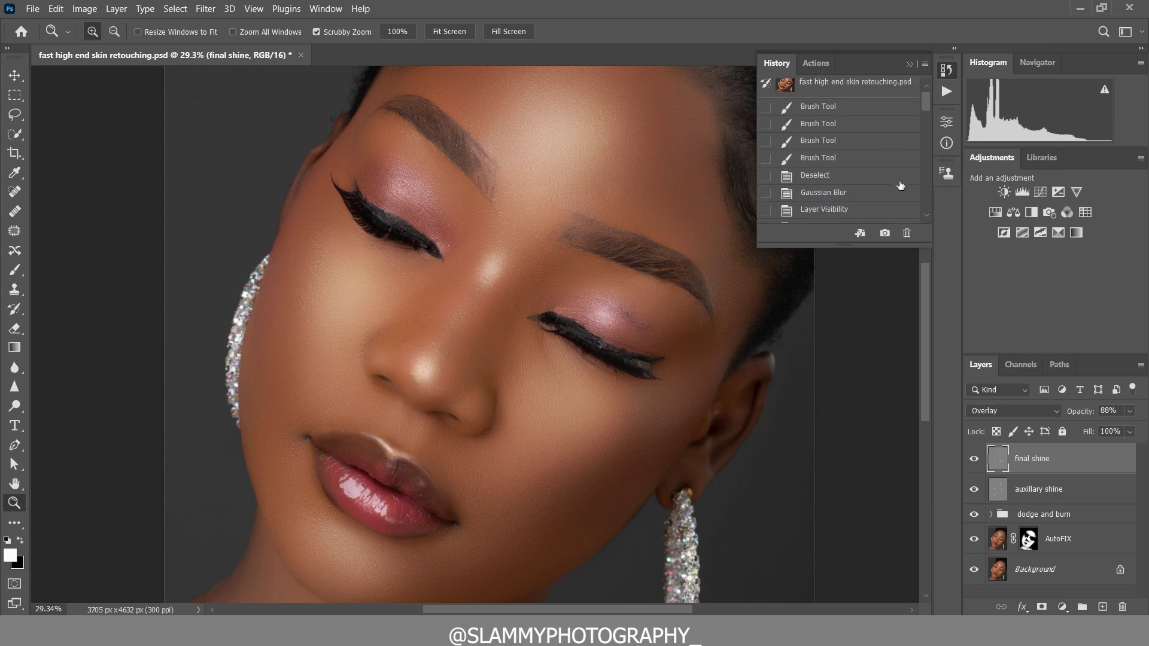
pyautogui.click(877, 95)
pyautogui.moveTo(926, 99); pyautogui.dragTo(932, 209)
pyautogui.click(845, 216)
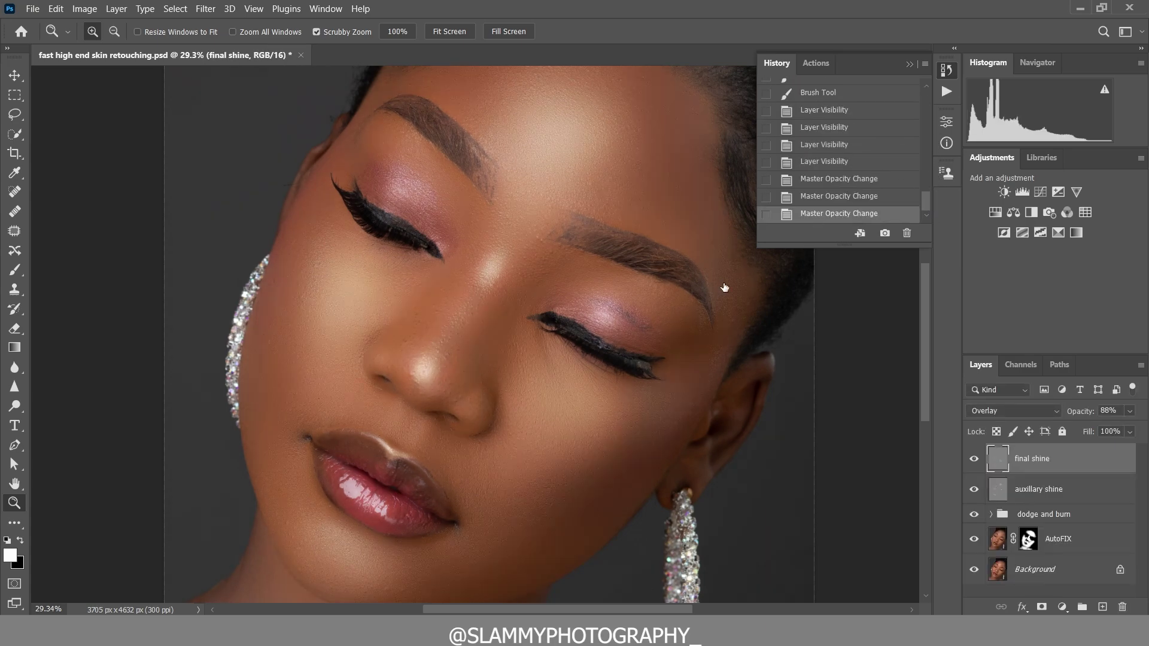
# Display the autoFix FS action and inspect the retouched skin texture around the lips, cheek, nose, eyes and forehead
pyautogui.click(945, 91)
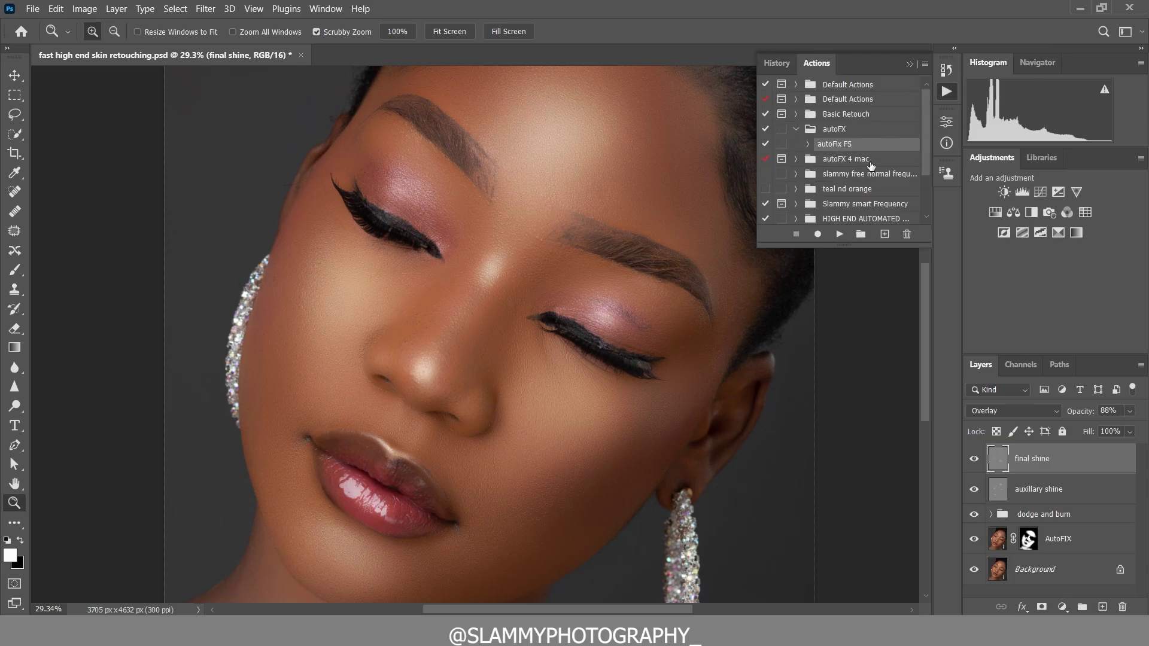
pyautogui.click(250, 10)
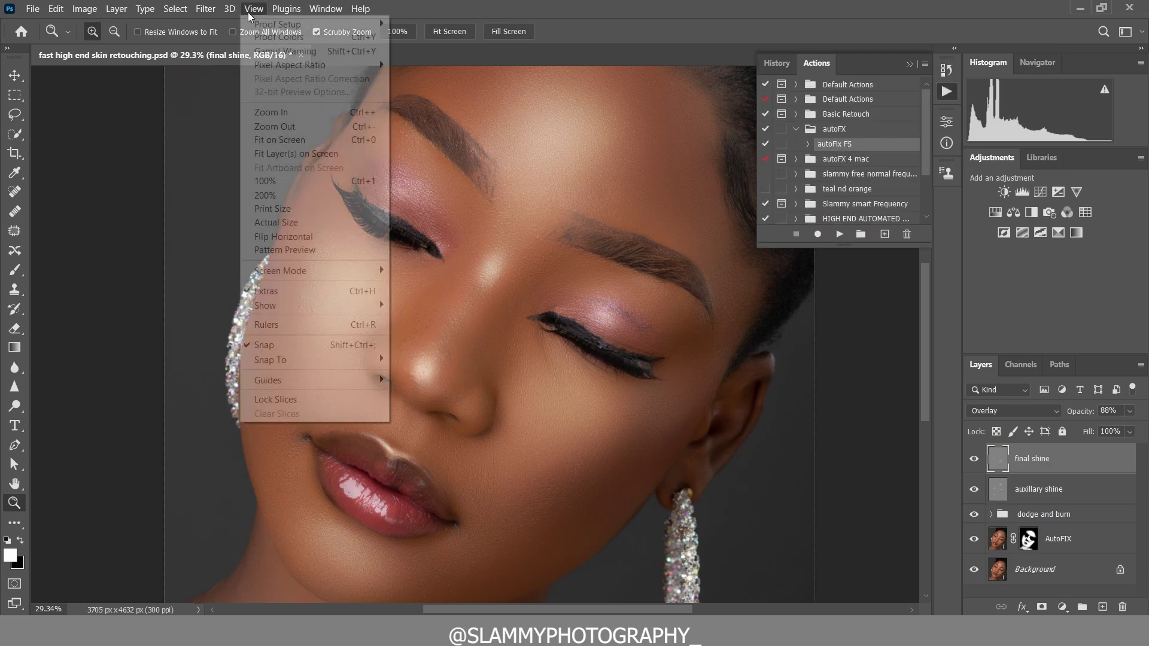
pyautogui.click(285, 133)
pyautogui.moveTo(436, 479); pyautogui.dragTo(486, 444)
pyautogui.moveTo(555, 452); pyautogui.dragTo(565, 453)
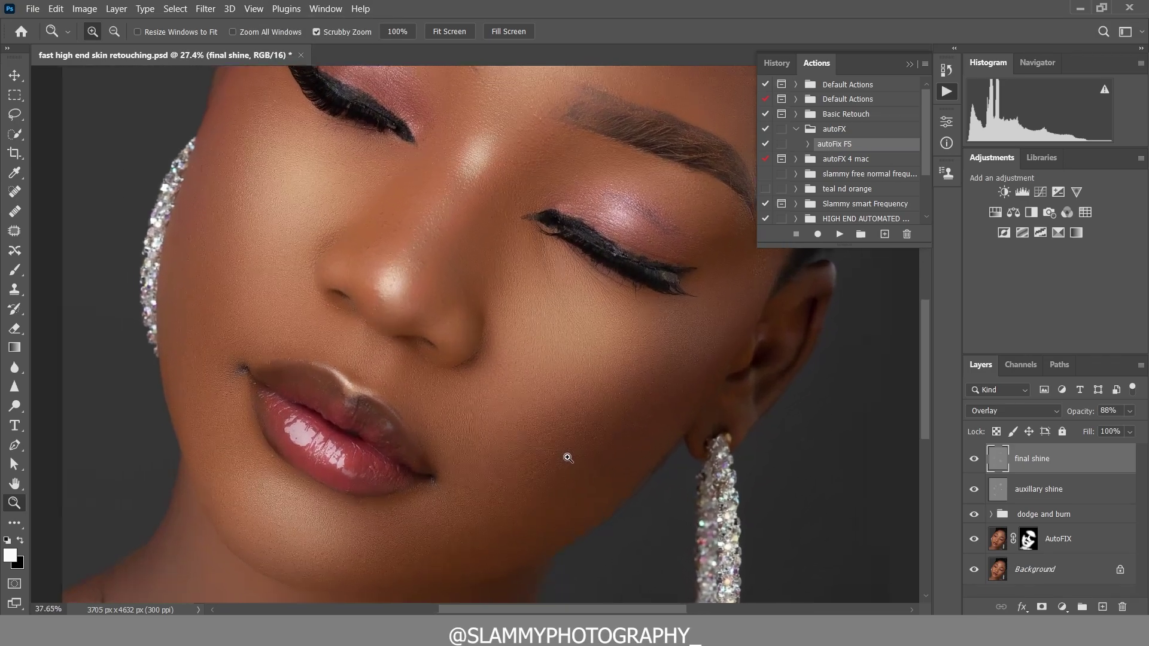
pyautogui.moveTo(466, 472); pyautogui.dragTo(482, 473)
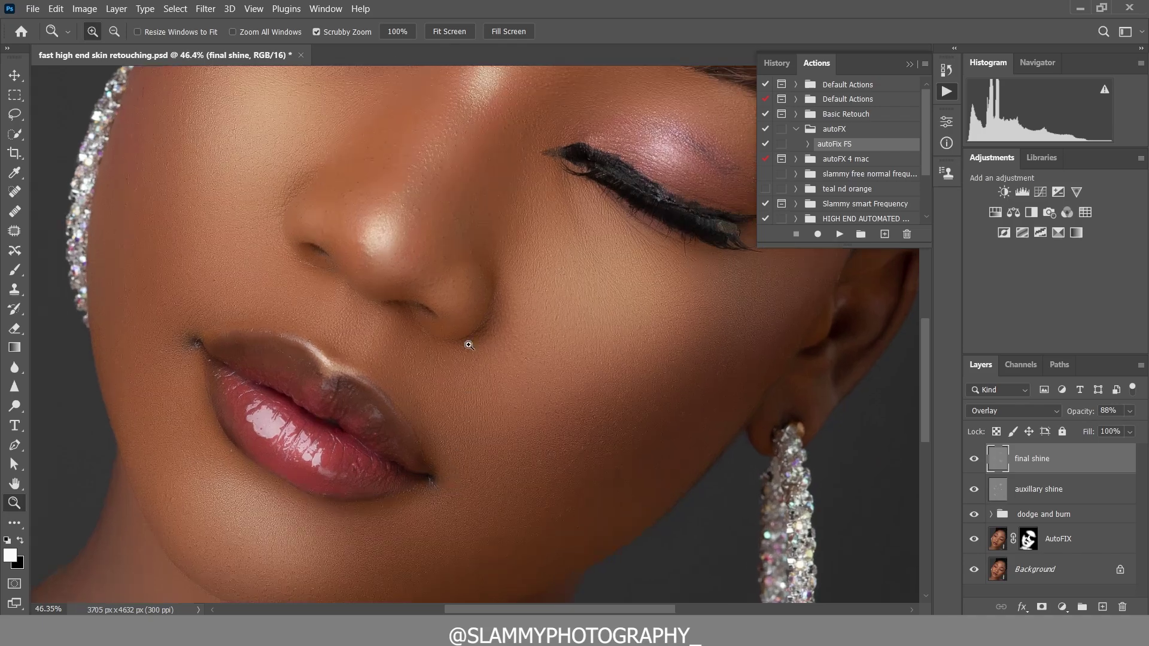
pyautogui.moveTo(479, 309); pyautogui.dragTo(428, 417)
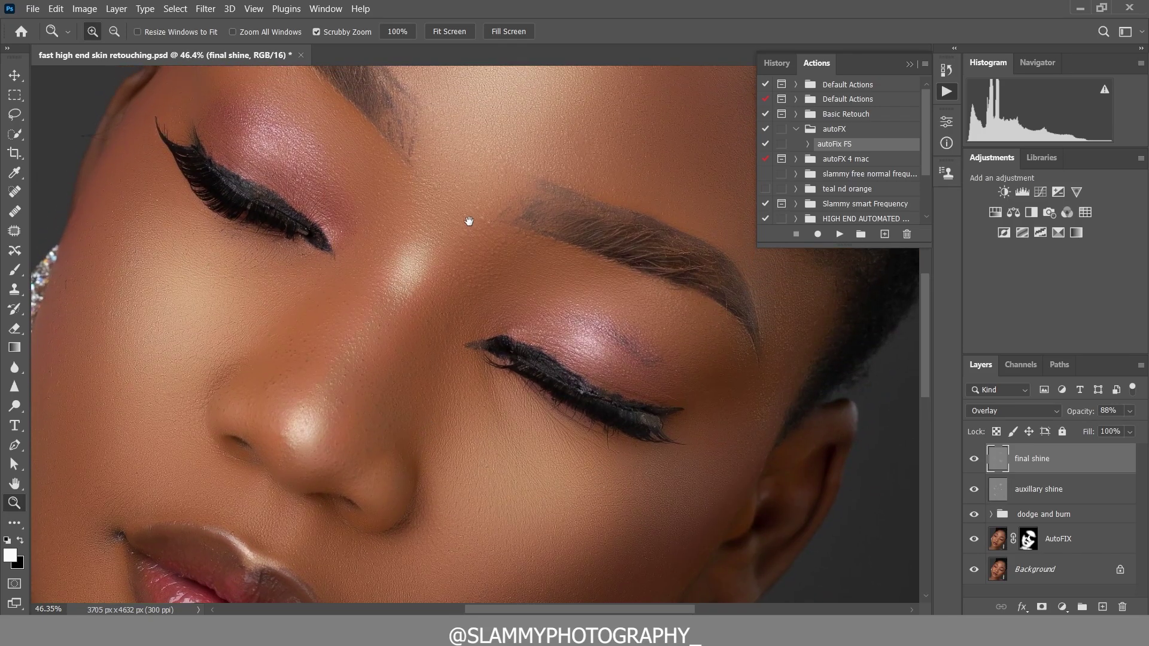
pyautogui.scroll(2, 463, 299)
pyautogui.scroll(2, 416, 489)
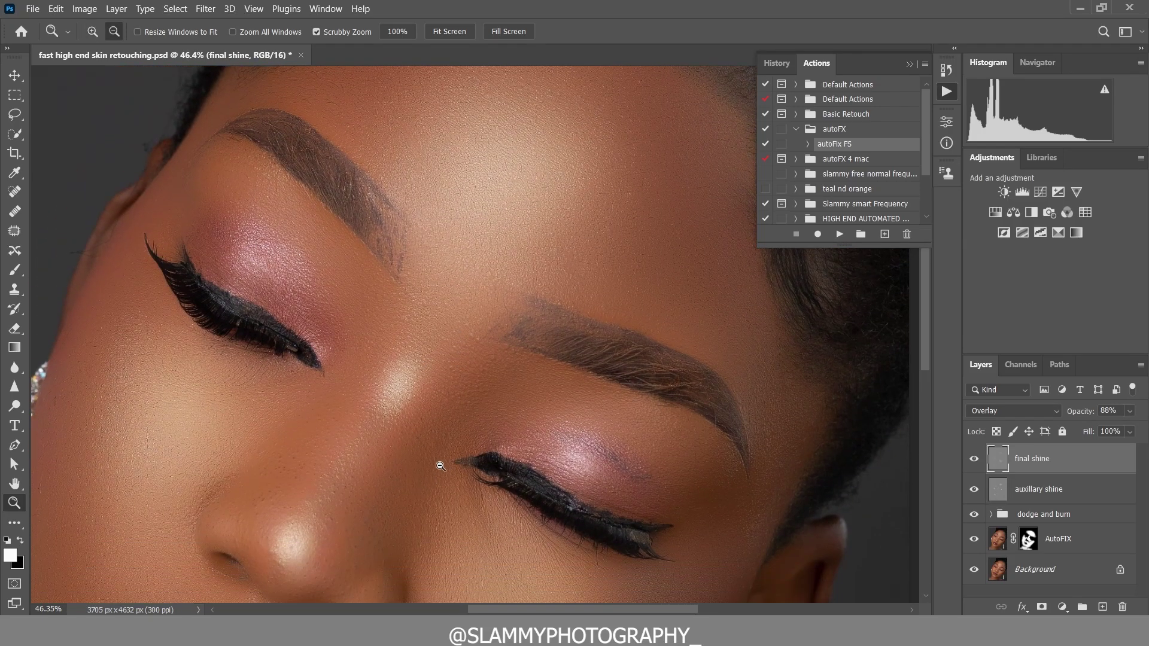
pyautogui.scroll(-5, 440, 466)
pyautogui.scroll(2, 498, 485)
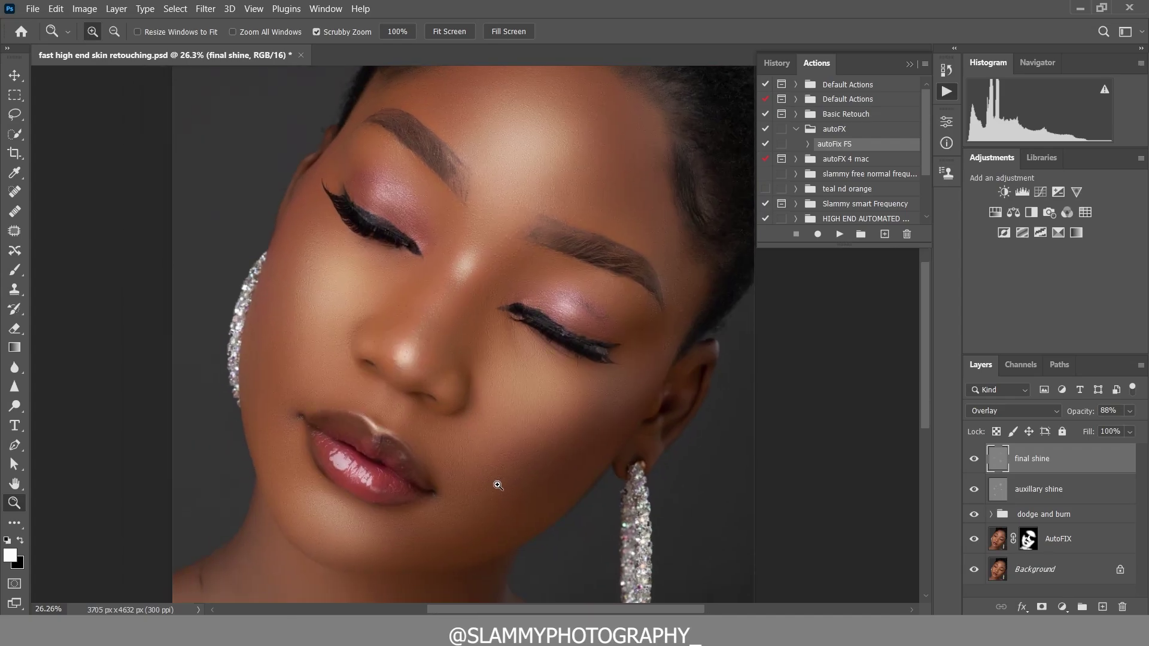
pyautogui.scroll(-2, 498, 485)
pyautogui.scroll(3, 492, 493)
pyautogui.scroll(-1, 483, 502)
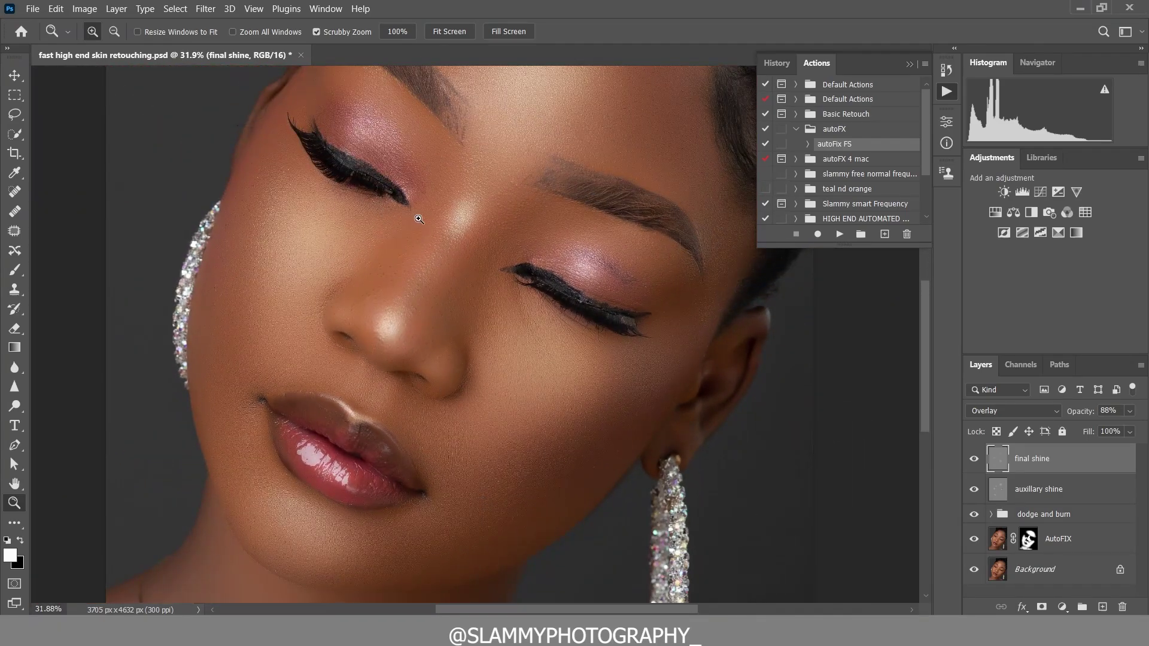
# Review the overall shine and contour of the face, alternating between the whole portrait and closer views
pyautogui.click(254, 9)
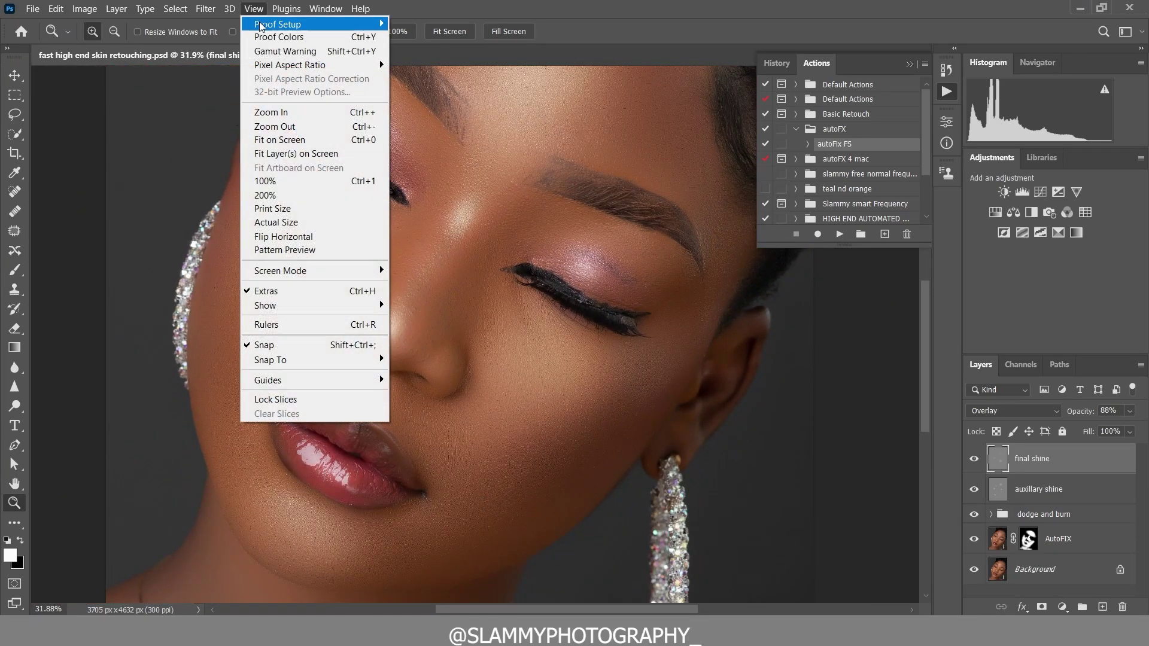
pyautogui.click(289, 145)
pyautogui.scroll(3, 458, 379)
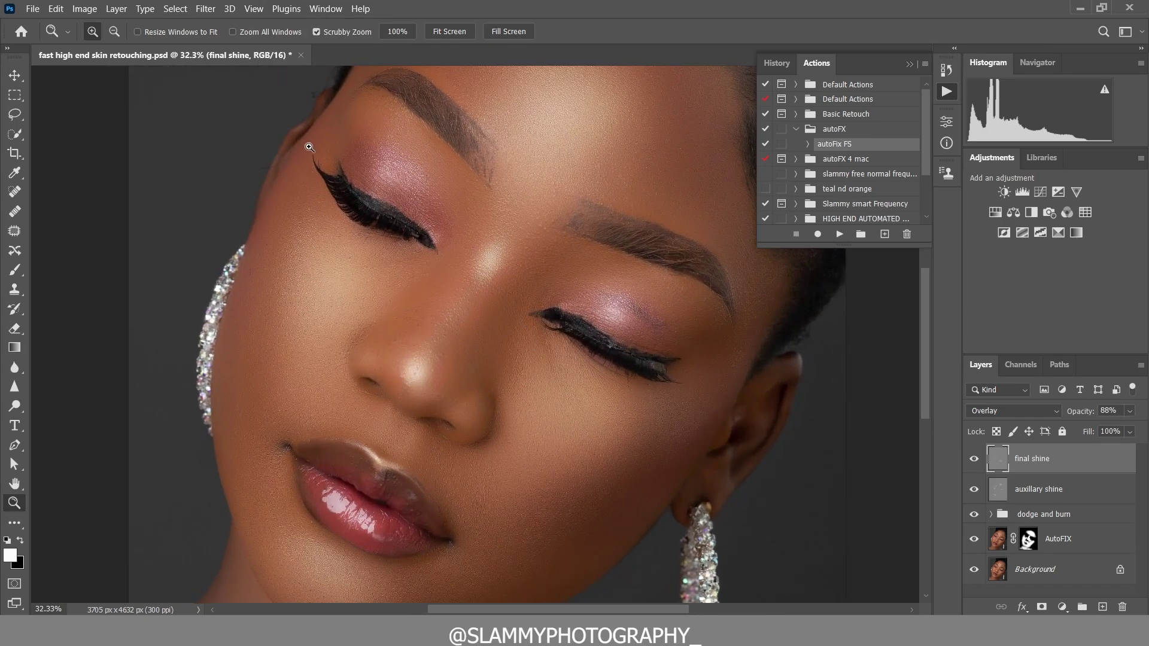
pyautogui.click(245, 10)
pyautogui.click(285, 143)
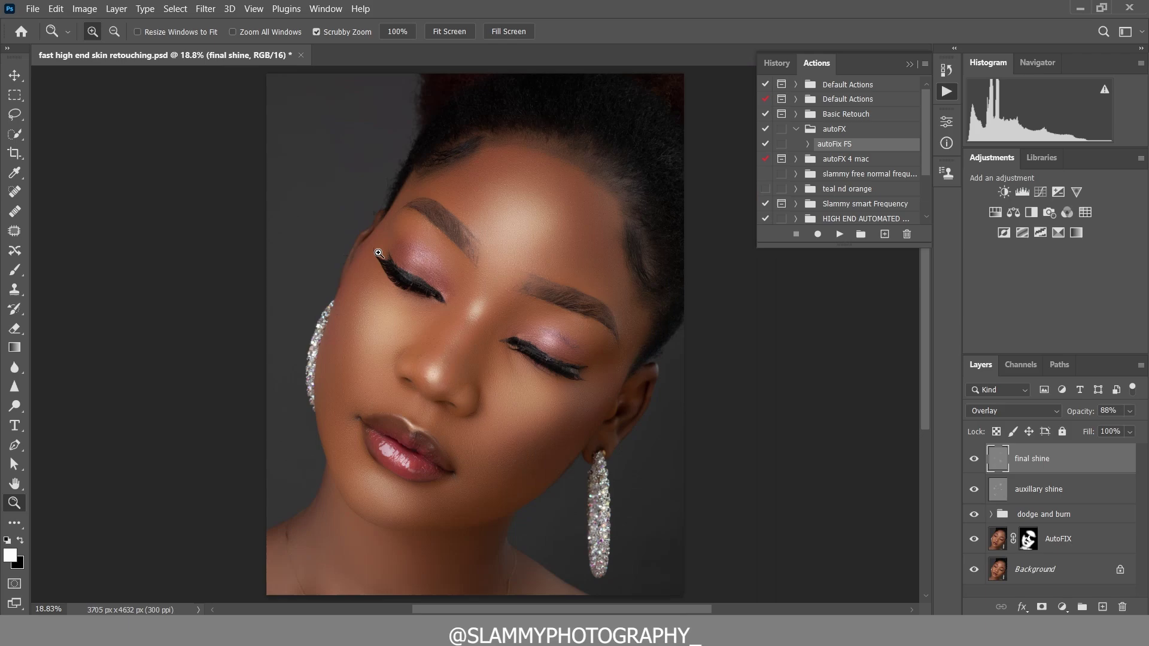
pyautogui.scroll(2, 464, 455)
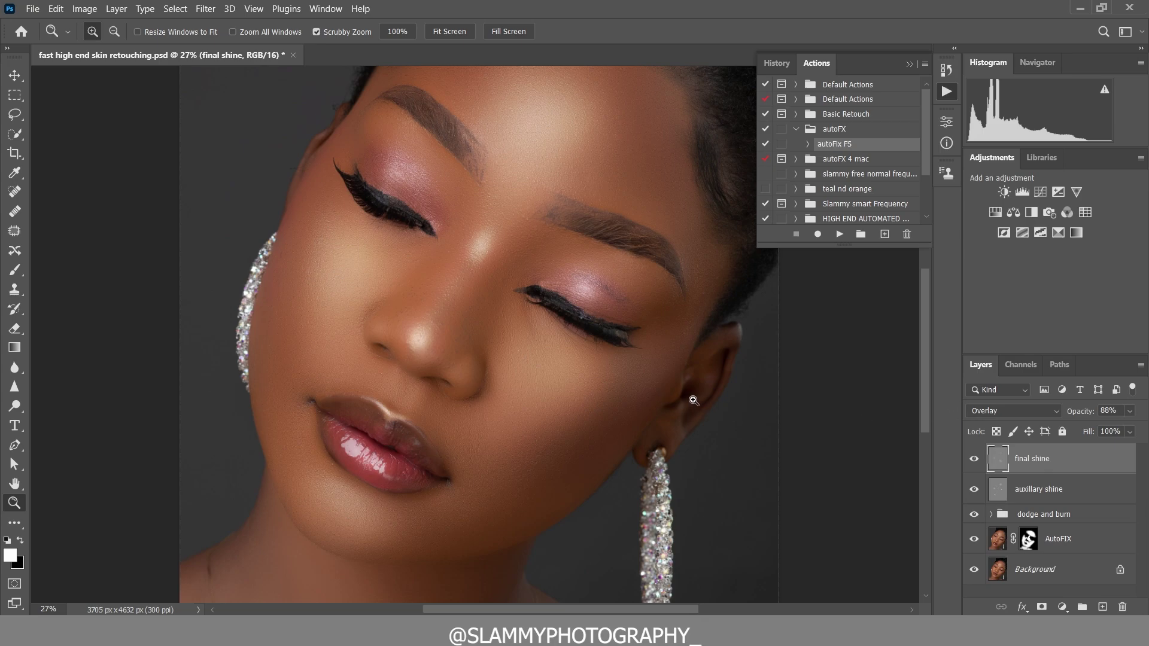
pyautogui.click(258, 9)
pyautogui.click(281, 143)
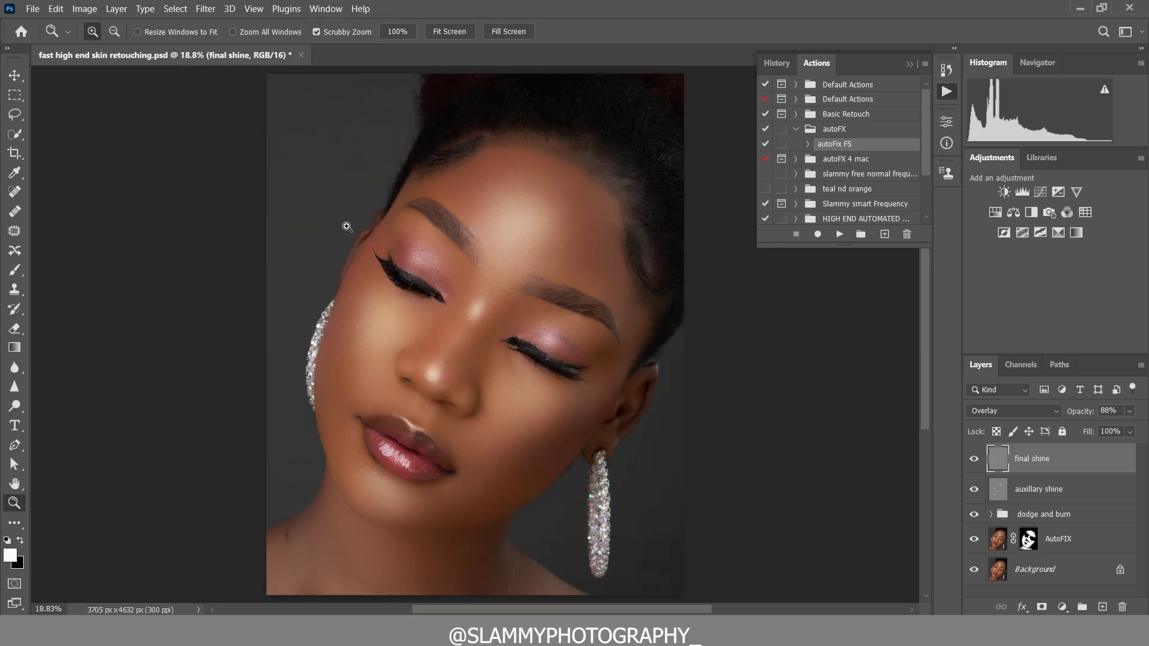
pyautogui.moveTo(471, 389); pyautogui.dragTo(483, 395)
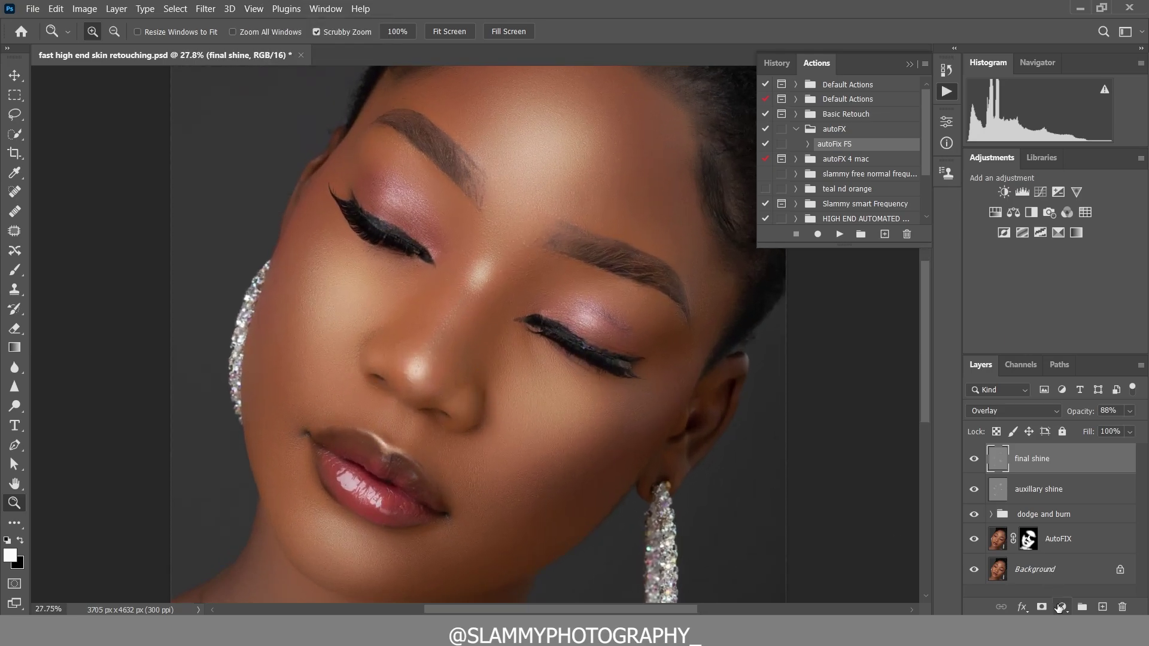
pyautogui.scroll(-3, 528, 475)
pyautogui.scroll(2, 528, 481)
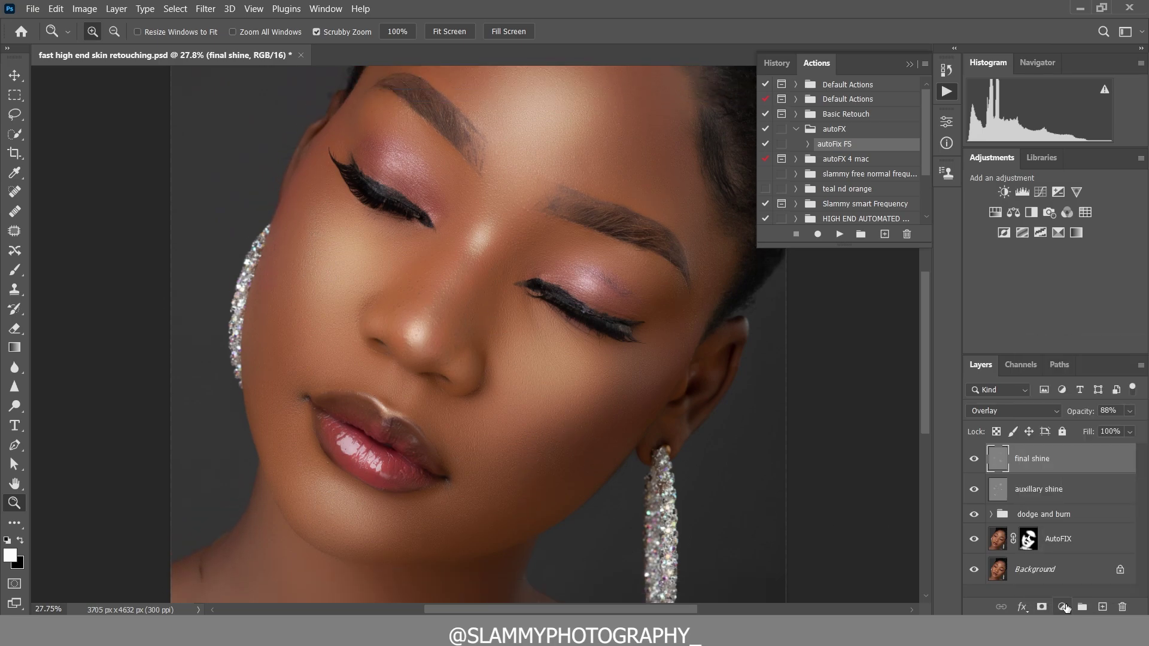
# Add a Color Lookup adjustment layer above final shine and load For Light SKin 2.CUBE from the luts folder as its 3D LUT
pyautogui.click(1061, 606)
pyautogui.click(1064, 522)
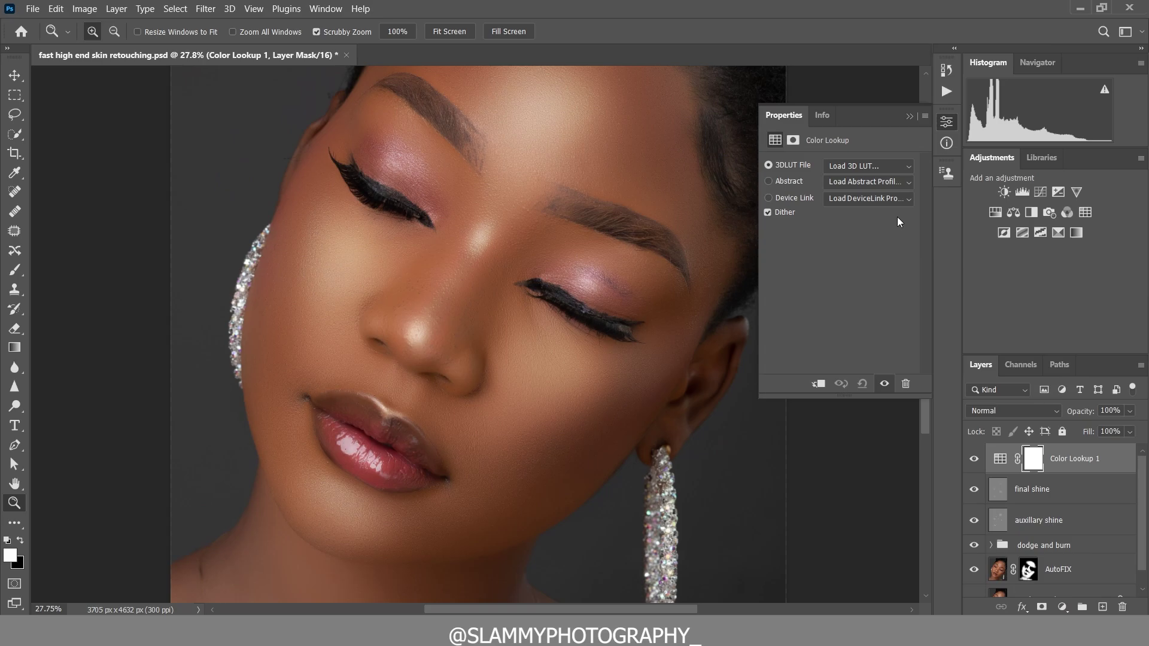
pyautogui.click(892, 166)
pyautogui.click(859, 163)
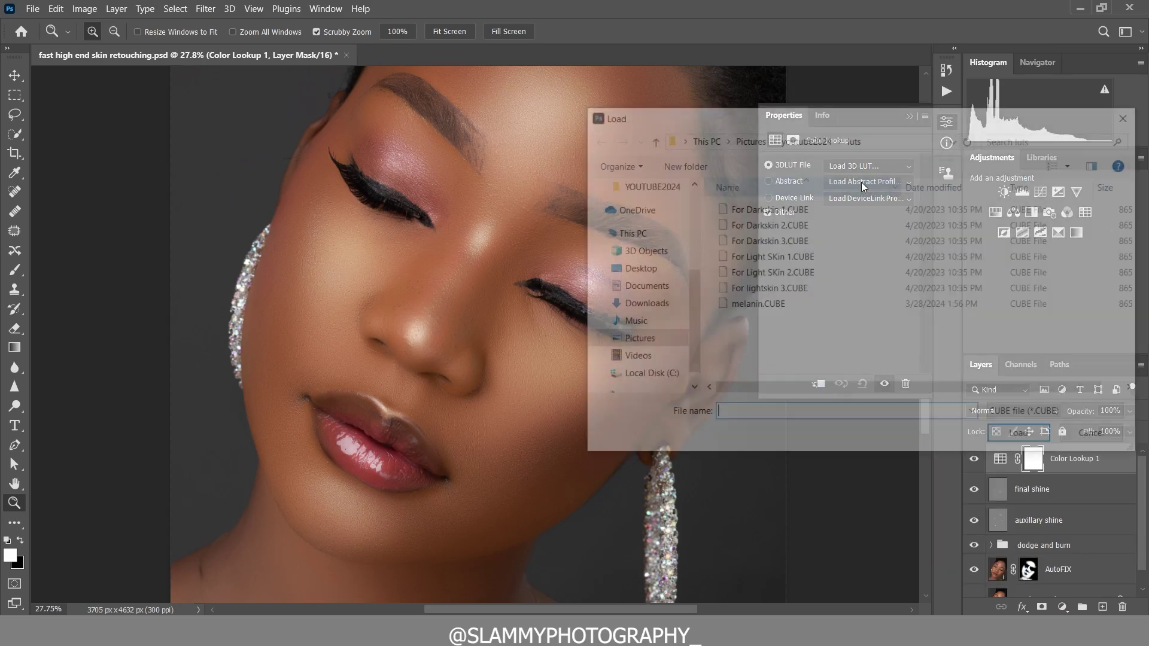
pyautogui.click(799, 274)
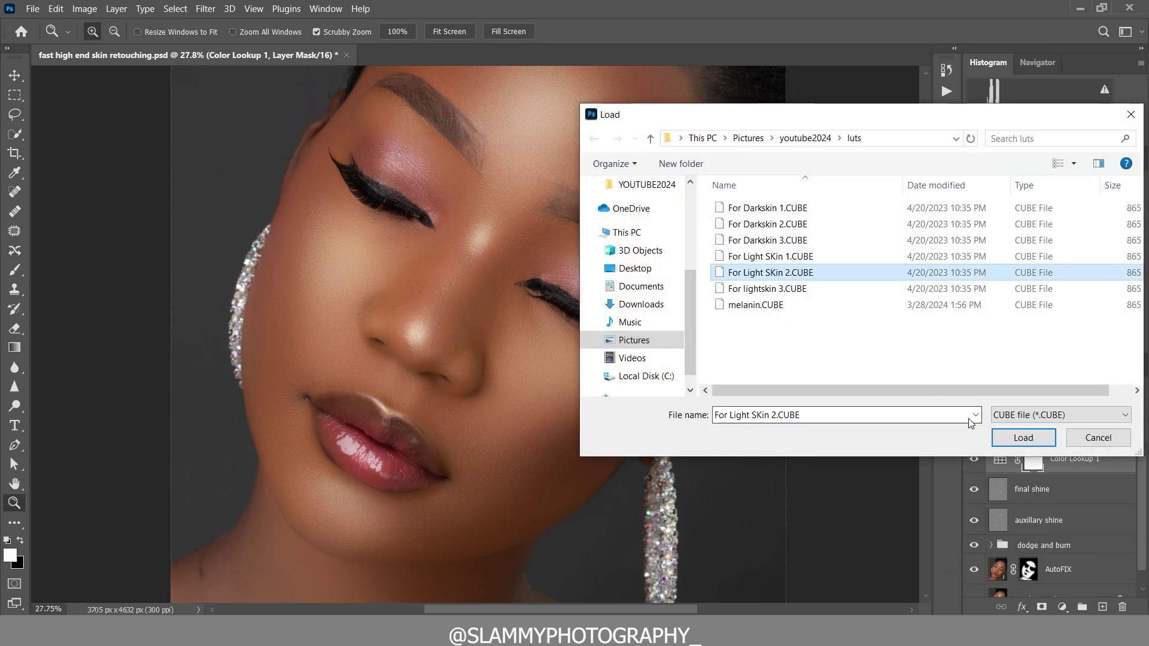
pyautogui.click(1003, 438)
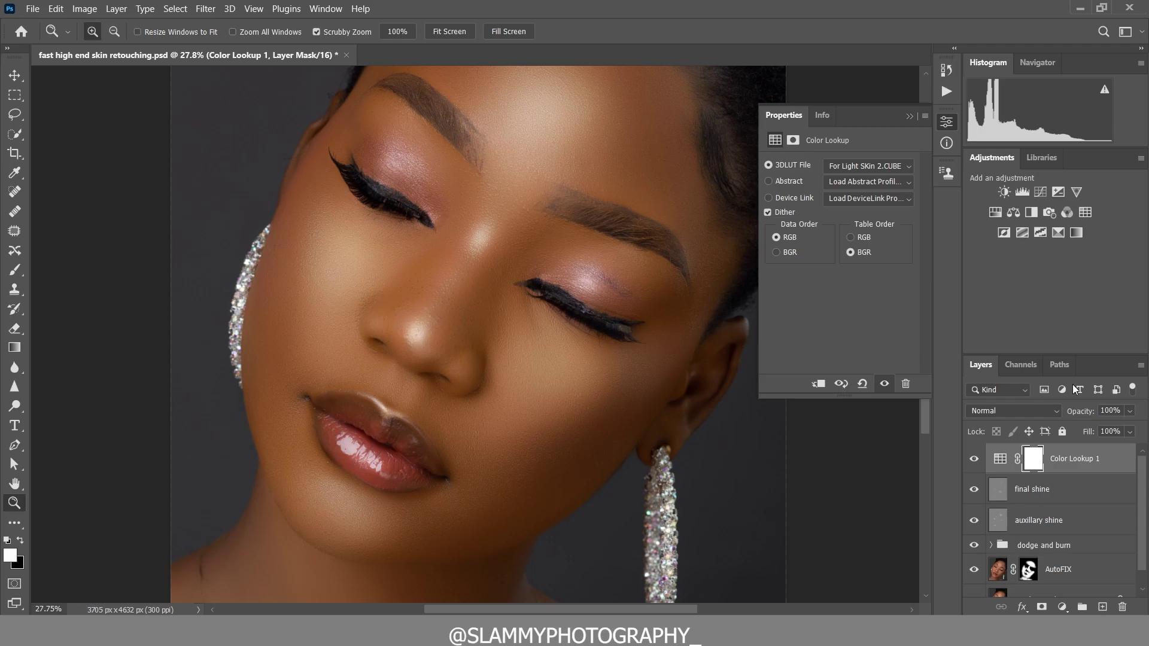
# Set the Color Lookup 1 layer's opacity to 59% and load For Light SKin 1.CUBE from the luts folder as its 3D LUT
pyautogui.moveTo(1087, 413); pyautogui.dragTo(1077, 415)
pyautogui.click(866, 168)
pyautogui.click(868, 181)
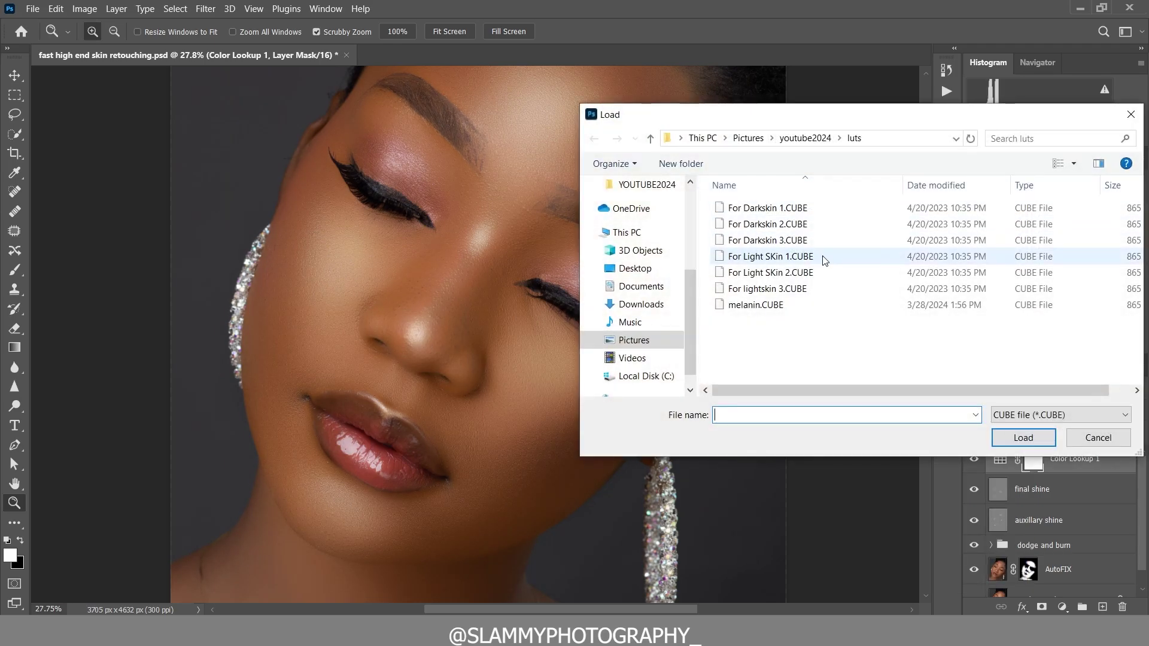
pyautogui.click(775, 259)
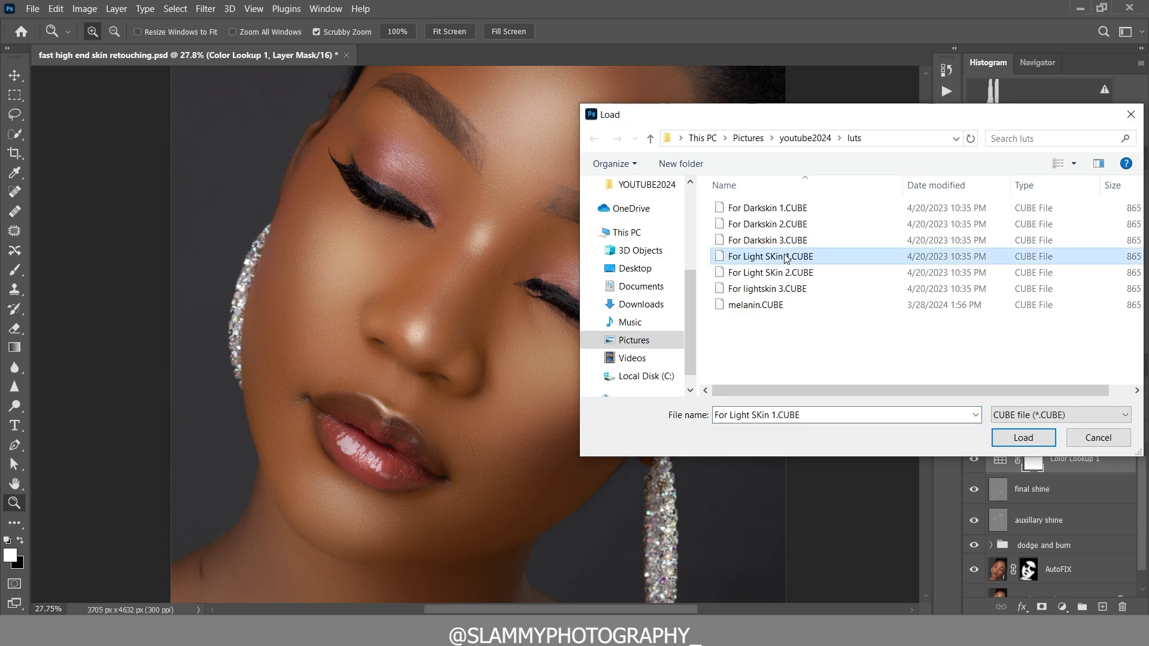
pyautogui.click(1022, 438)
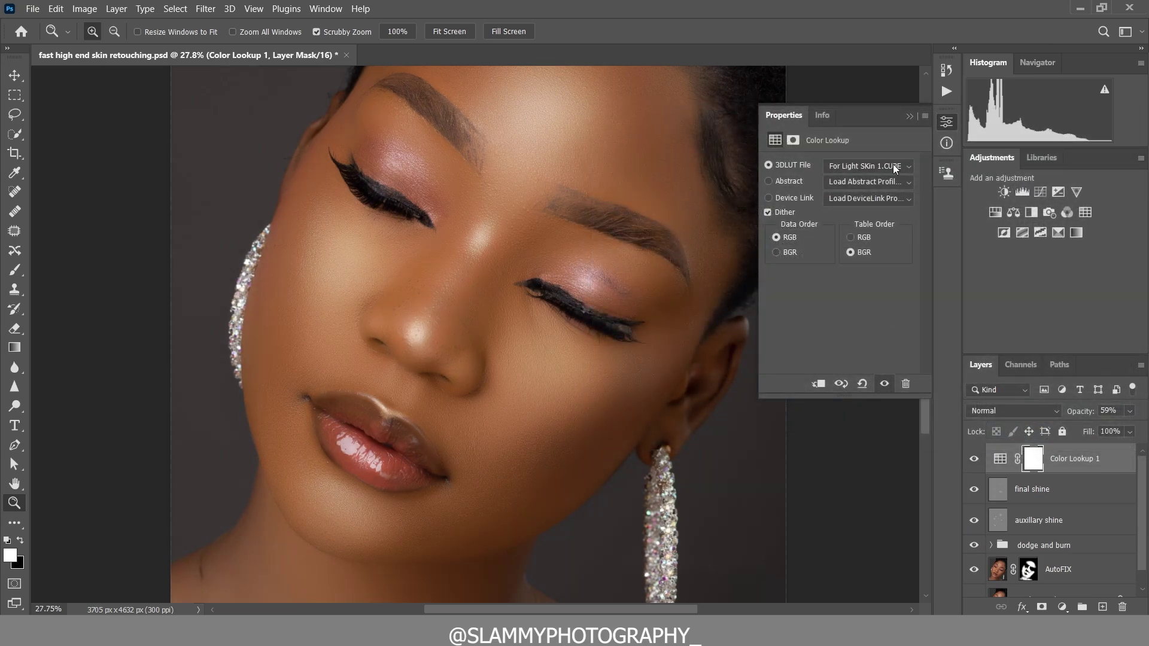
# Replace the Color Lookup 1 layer's 3D LUT with For lightskin 3.CUBE from the luts folder
pyautogui.click(868, 168)
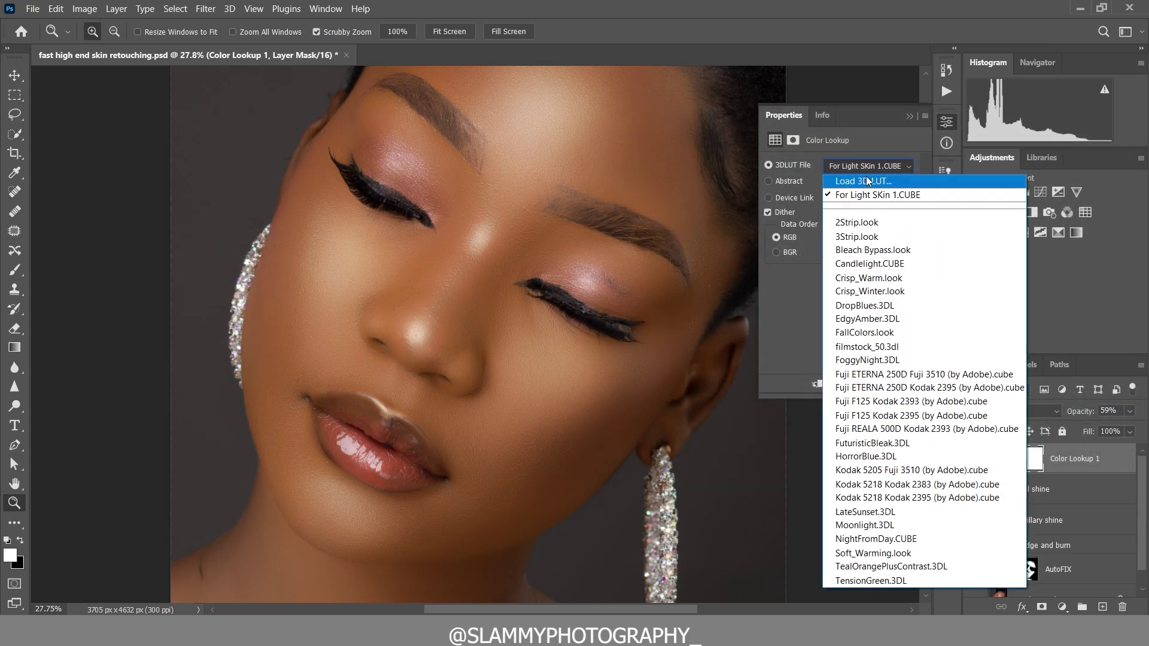
pyautogui.click(863, 180)
pyautogui.click(821, 208)
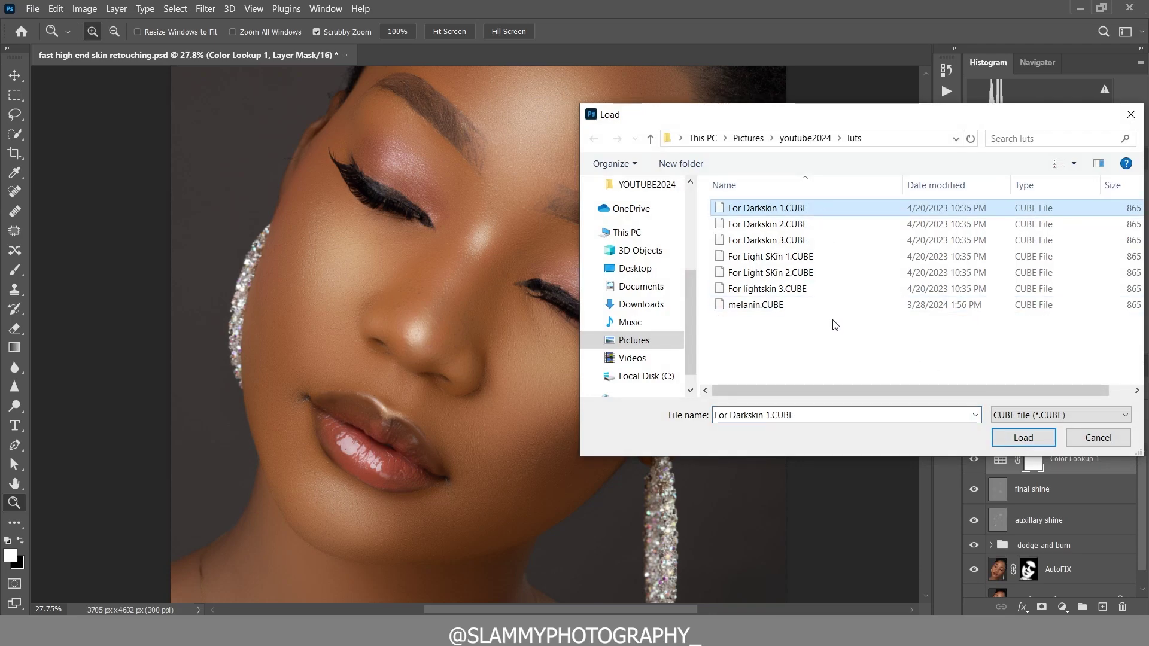
pyautogui.click(813, 288)
pyautogui.click(1024, 439)
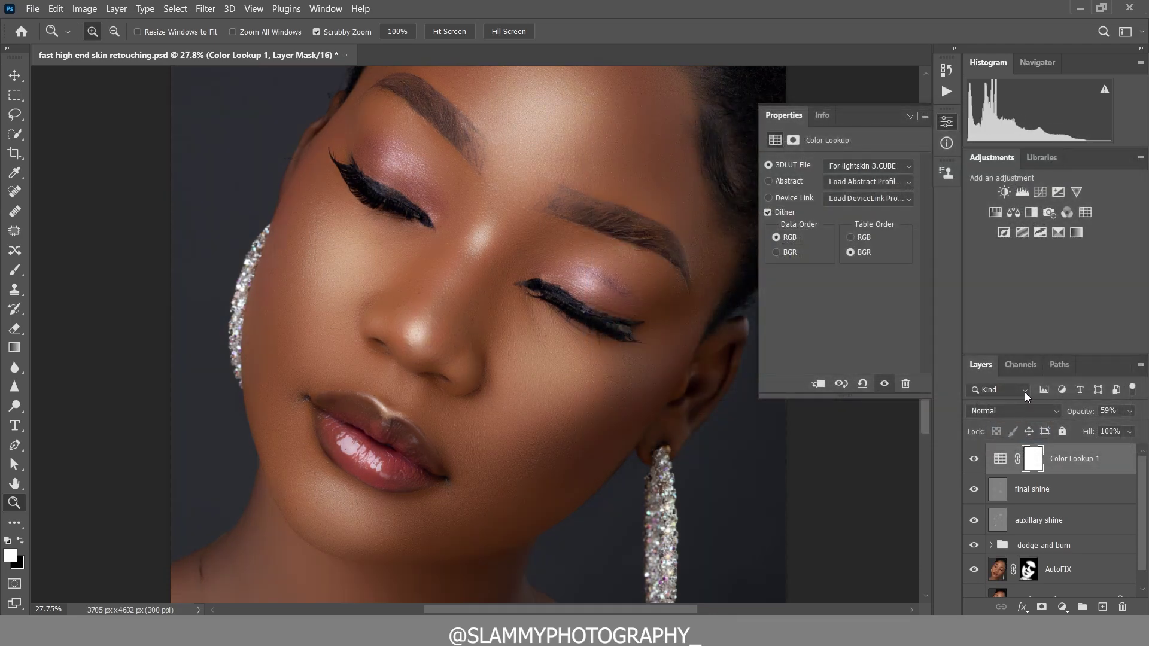
# Compare the whole portrait with and without the Color Lookup 1 layer, and set that layer's opacity to 53%
pyautogui.click(253, 8)
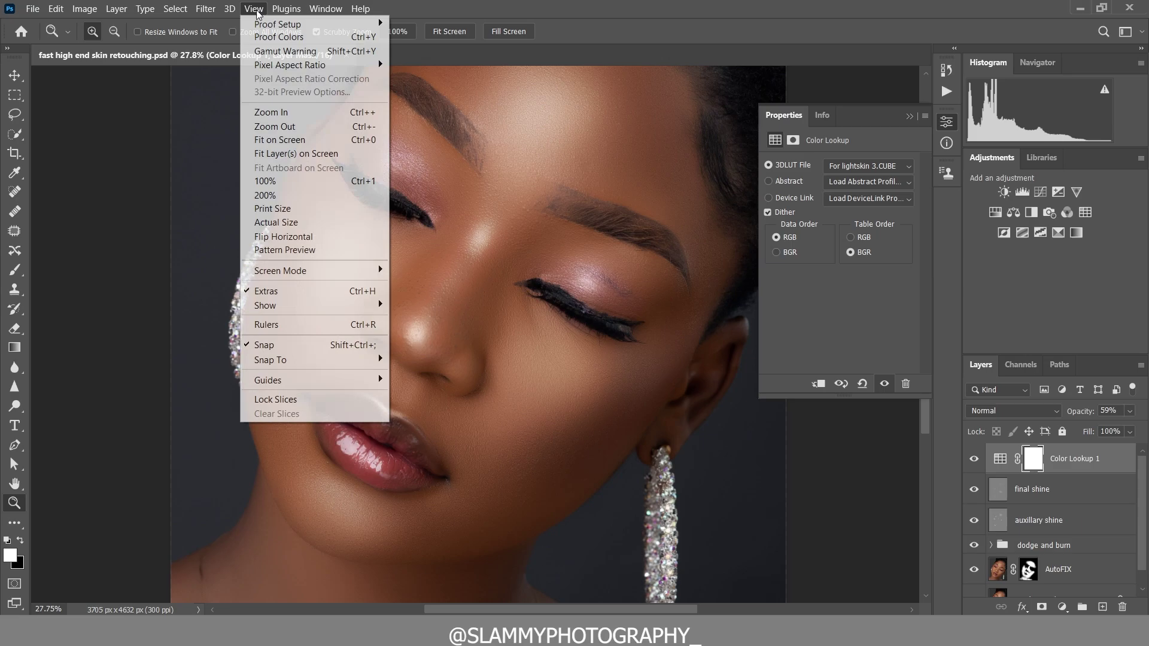
pyautogui.click(279, 140)
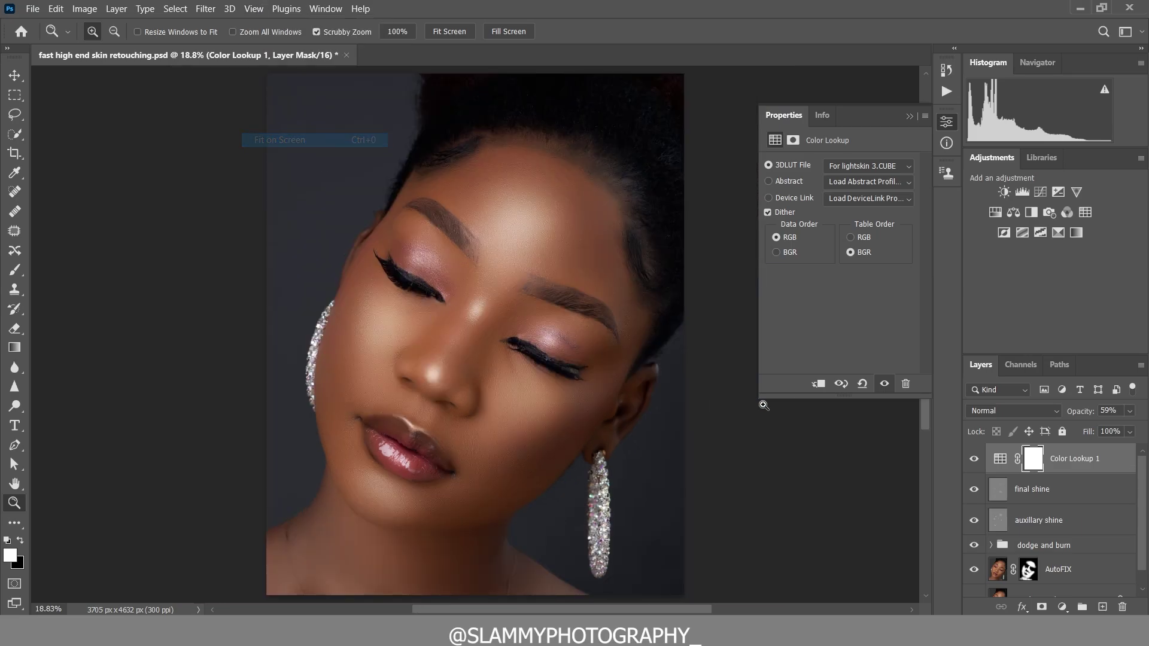
pyautogui.click(973, 459)
pyautogui.click(974, 459)
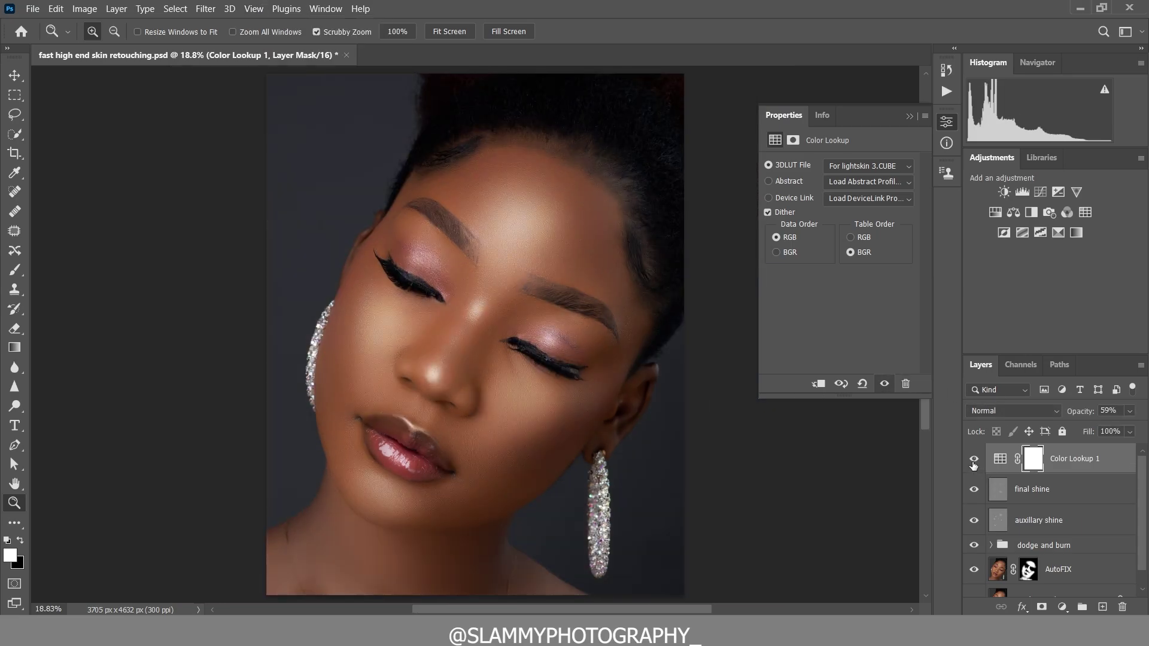
pyautogui.moveTo(1092, 417); pyautogui.dragTo(1080, 413)
# Examine the graded skin tones and texture around the lips, nose, eyes, cheek and neck, both closely and across the whole portrait
pyautogui.moveTo(517, 473); pyautogui.dragTo(445, 490)
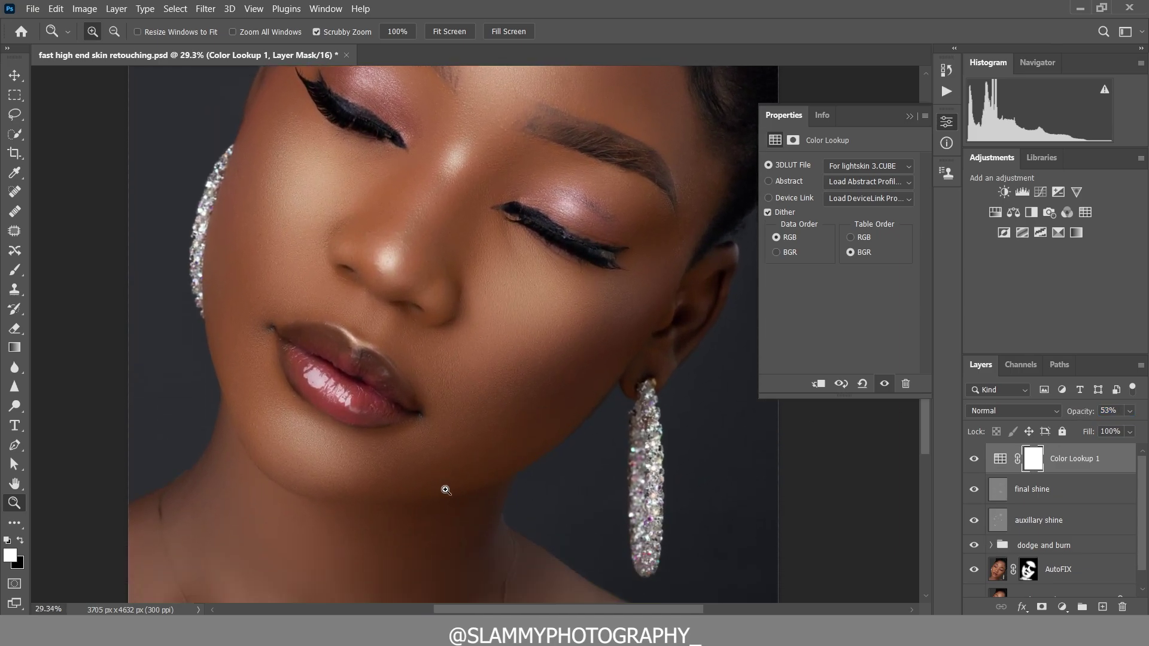
pyautogui.scroll(-2, 446, 488)
pyautogui.scroll(2, 446, 481)
pyautogui.scroll(3, 487, 447)
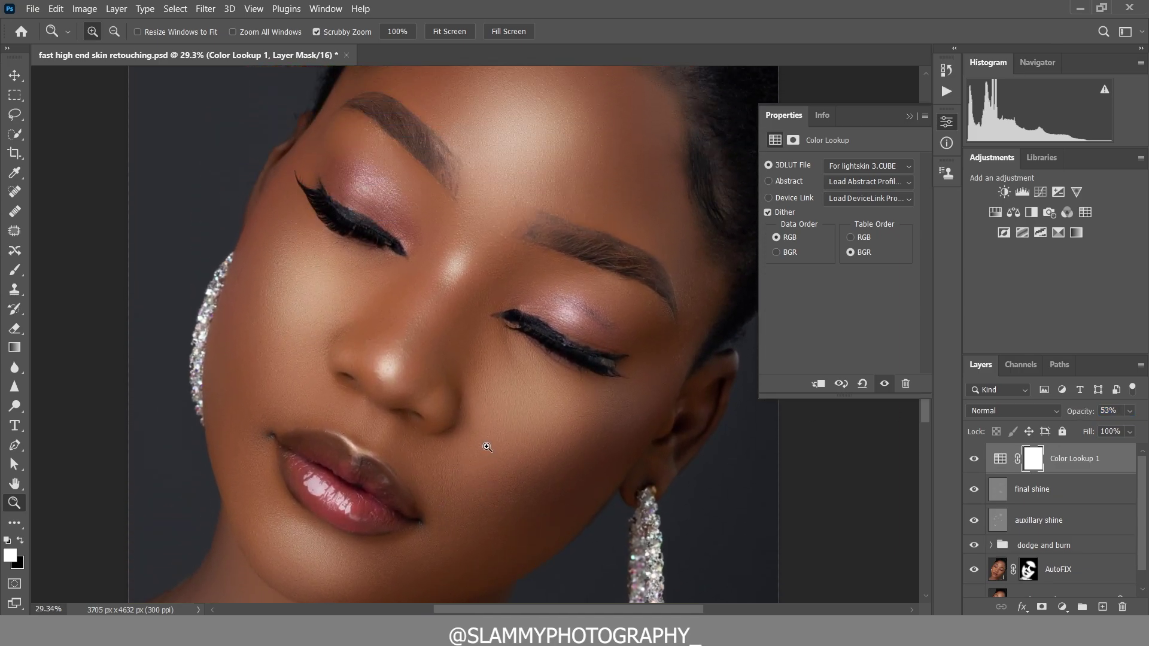
pyautogui.click(255, 8)
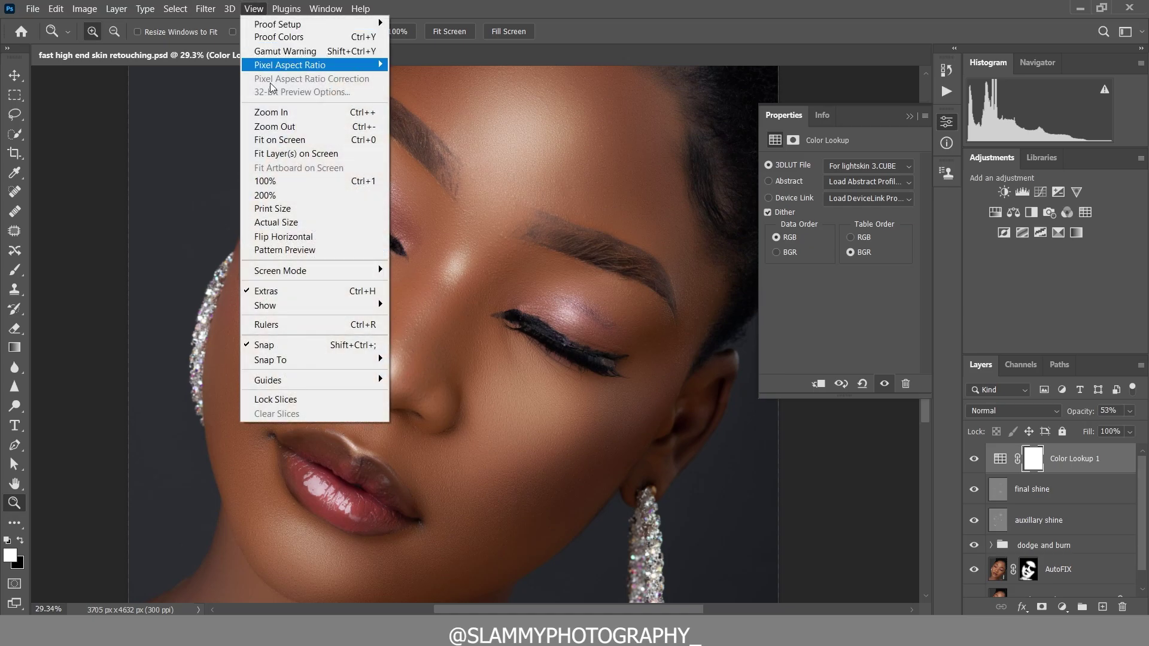
pyautogui.click(287, 136)
pyautogui.moveTo(473, 413); pyautogui.dragTo(530, 402)
pyautogui.moveTo(500, 303); pyautogui.dragTo(494, 351)
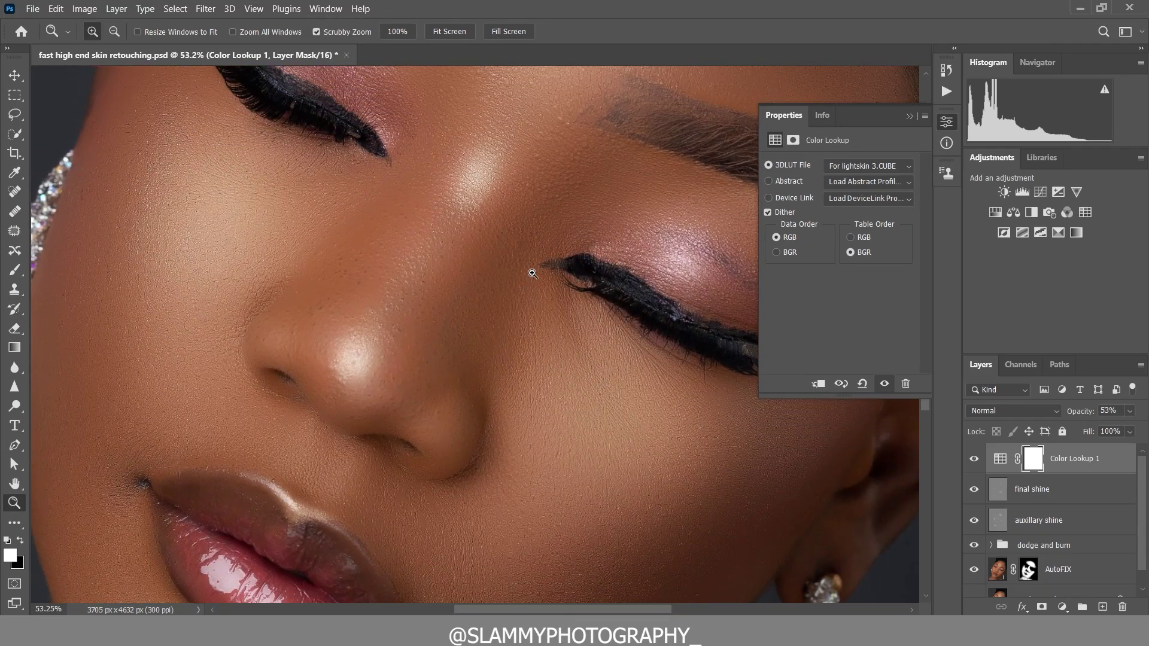
pyautogui.moveTo(528, 272); pyautogui.dragTo(341, 441)
pyautogui.moveTo(375, 353); pyautogui.dragTo(439, 441)
pyautogui.scroll(-5, 440, 442)
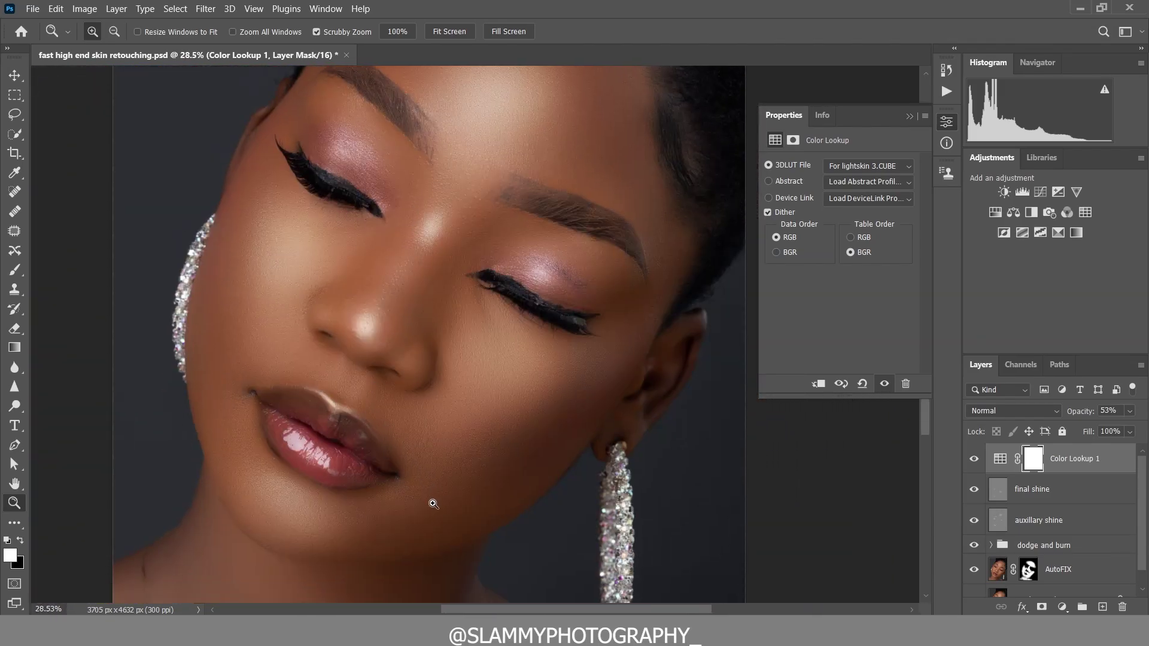
pyautogui.moveTo(431, 502); pyautogui.dragTo(457, 518)
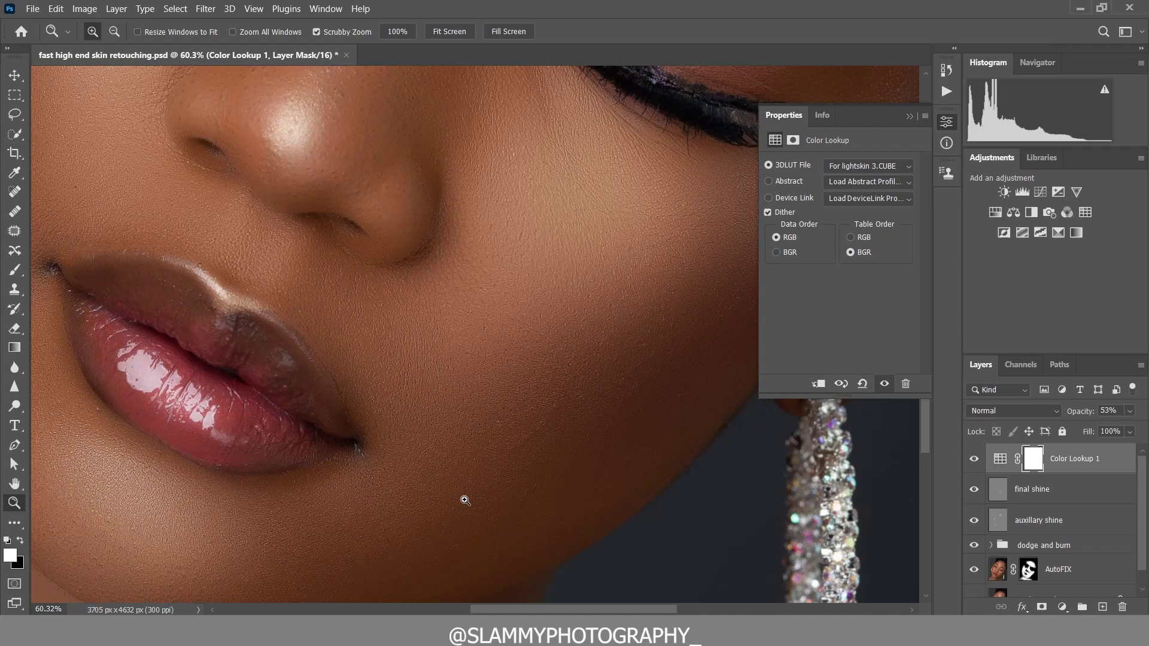
pyautogui.hotkey('ctrl', '0')
# Add a Selective Color adjustment layer above Color Lookup 1 and reduce the magenta slightly in the Reds
pyautogui.click(1062, 608)
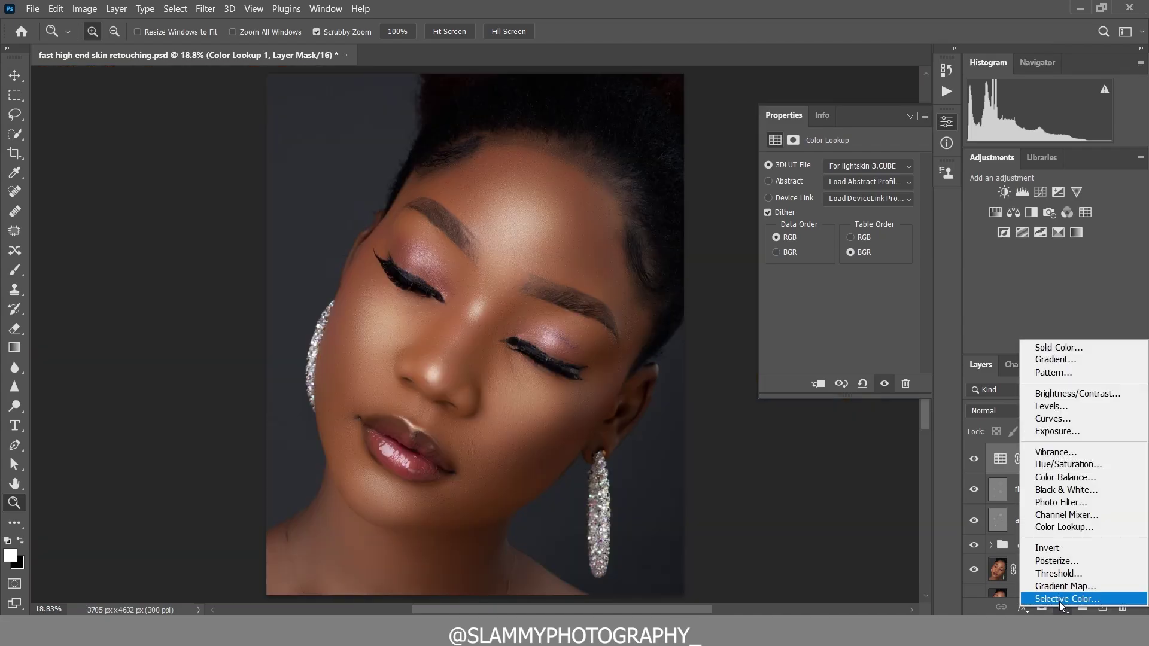
pyautogui.click(1060, 599)
pyautogui.moveTo(844, 213); pyautogui.dragTo(829, 243)
# Set Yellow to -22% for the Yellows range of the Selective Color 1 layer
pyautogui.click(847, 183)
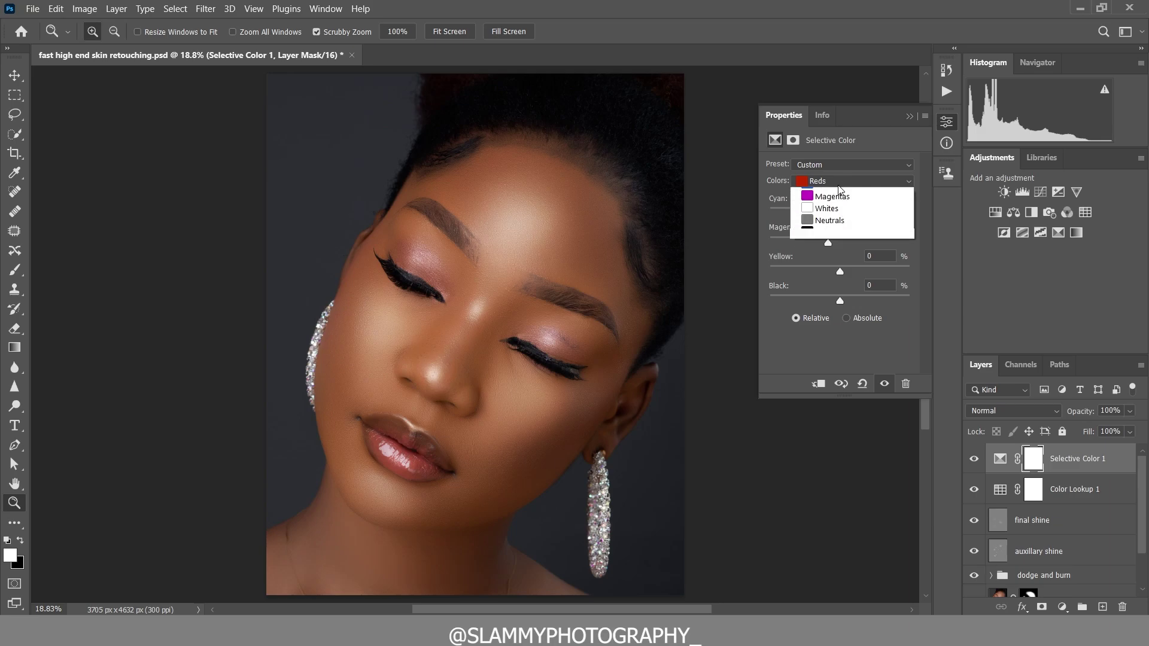
pyautogui.click(842, 206)
pyautogui.click(842, 182)
pyautogui.click(829, 209)
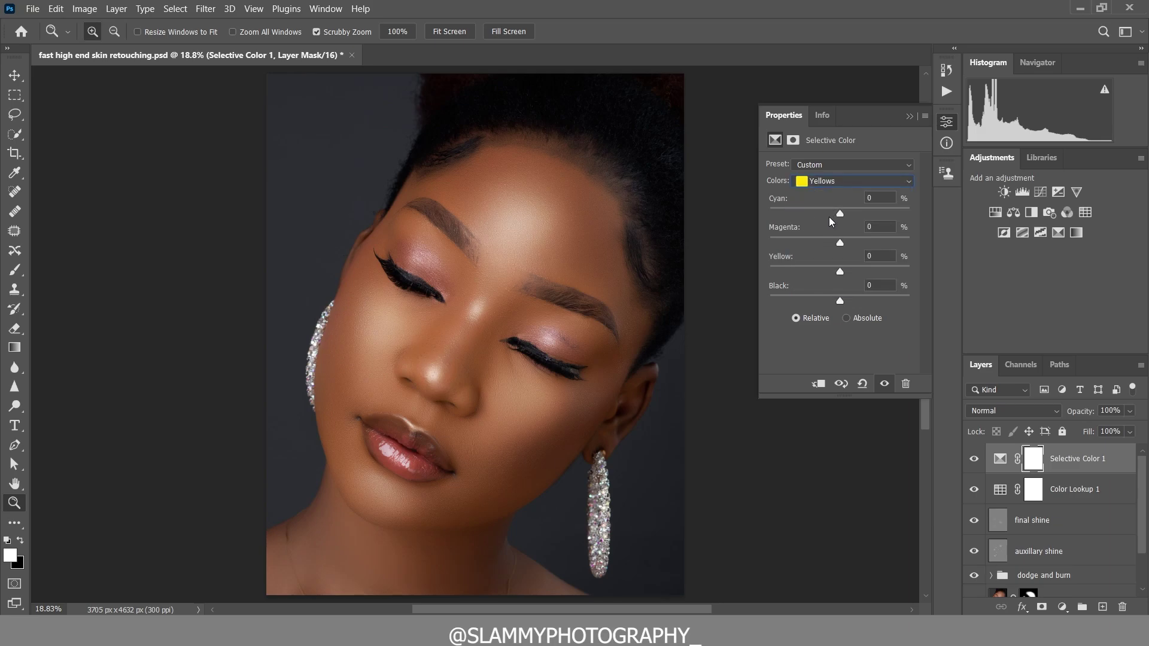
pyautogui.moveTo(839, 273); pyautogui.dragTo(825, 273)
# Compare the portrait with and without the Selective Color 1 layer, and against the Background layer alone
pyautogui.moveTo(595, 437); pyautogui.dragTo(622, 443)
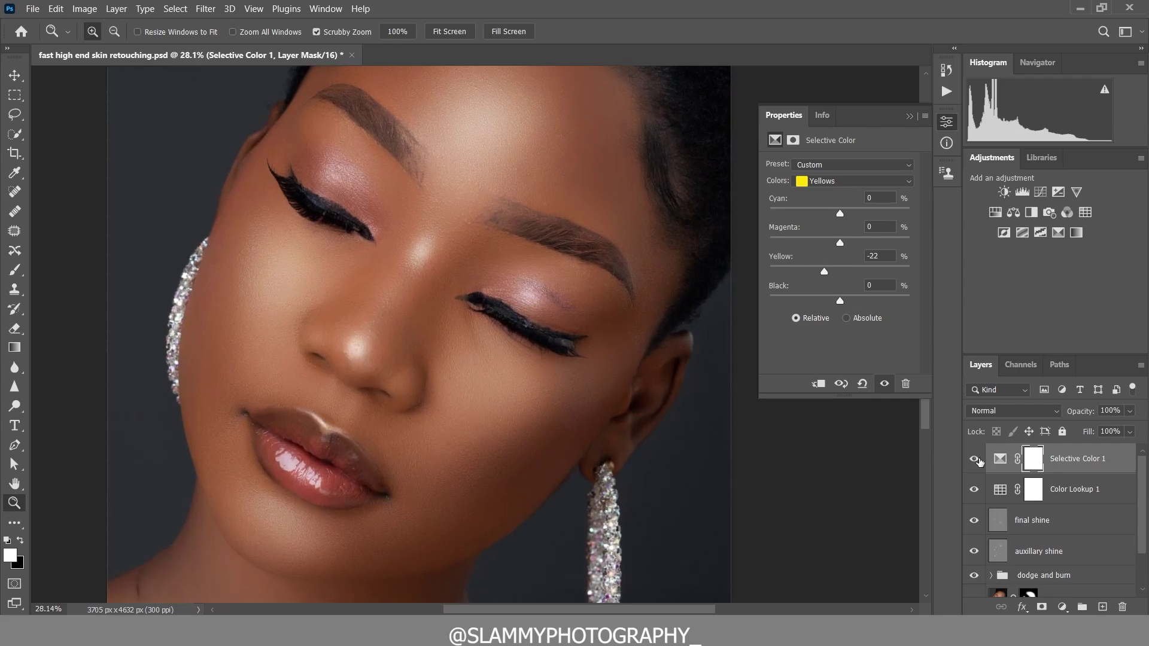
pyautogui.click(973, 458)
pyautogui.click(974, 459)
pyautogui.scroll(-1, 982, 514)
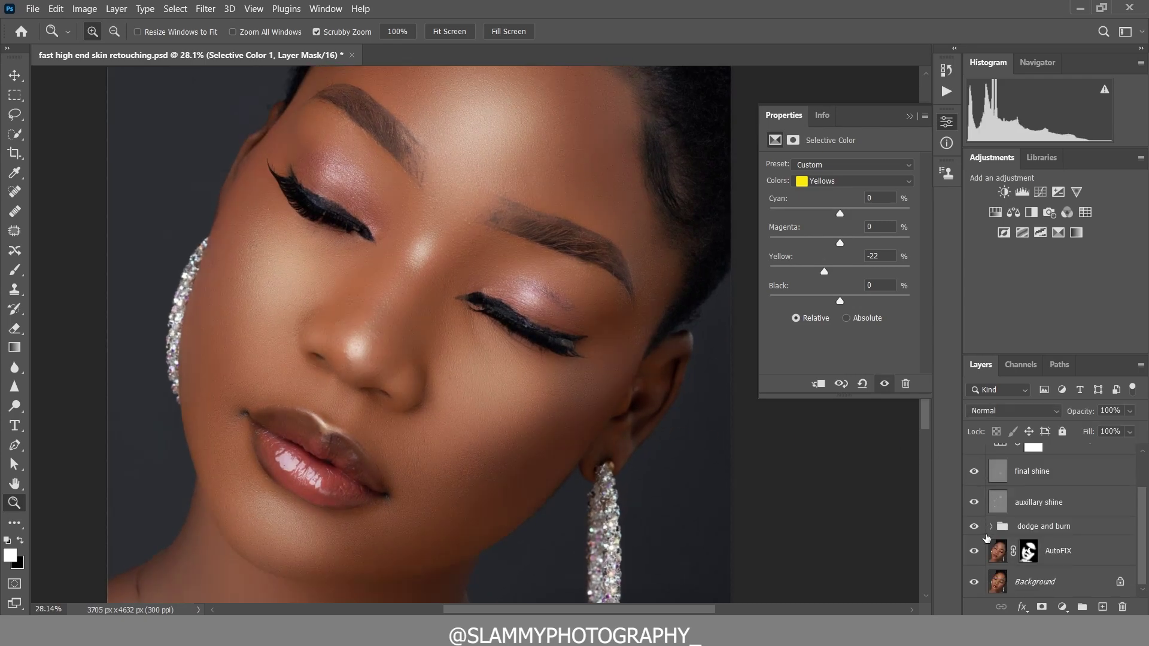
pyautogui.keyDown('alt'); pyautogui.click(973, 580); pyautogui.keyUp('alt')
pyautogui.keyDown('alt'); pyautogui.click(974, 580); pyautogui.keyUp('alt')
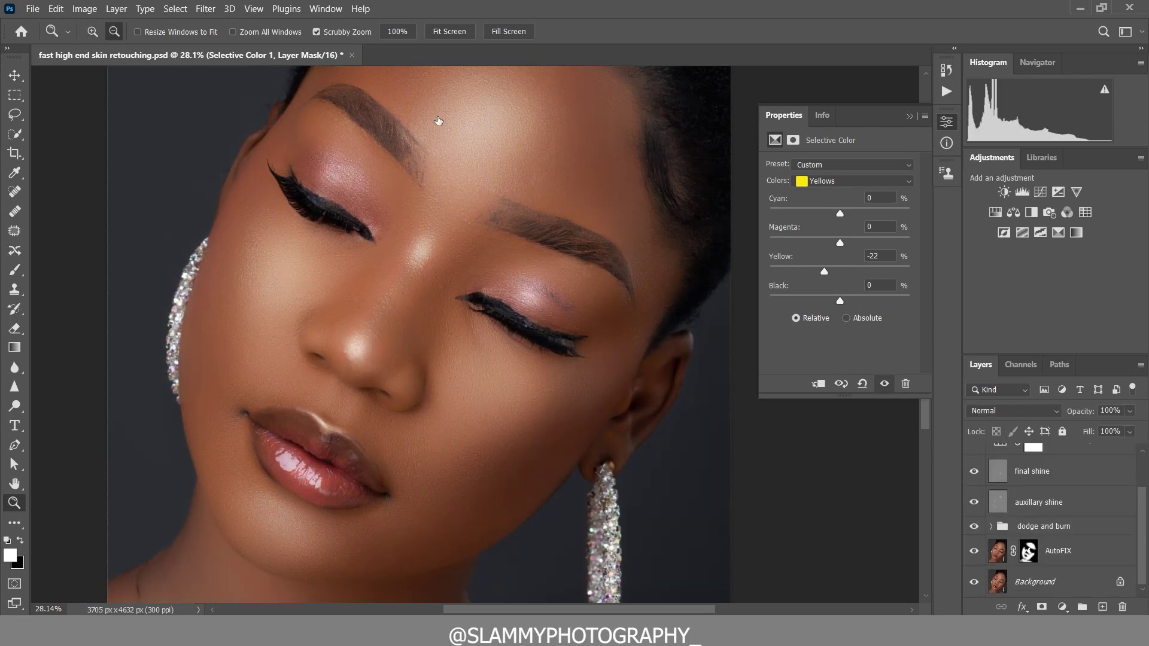
# Compare the forehead skin with the original by recalling the document's opening history snapshot, and return to the latest layer visibility state
pyautogui.click(261, 13)
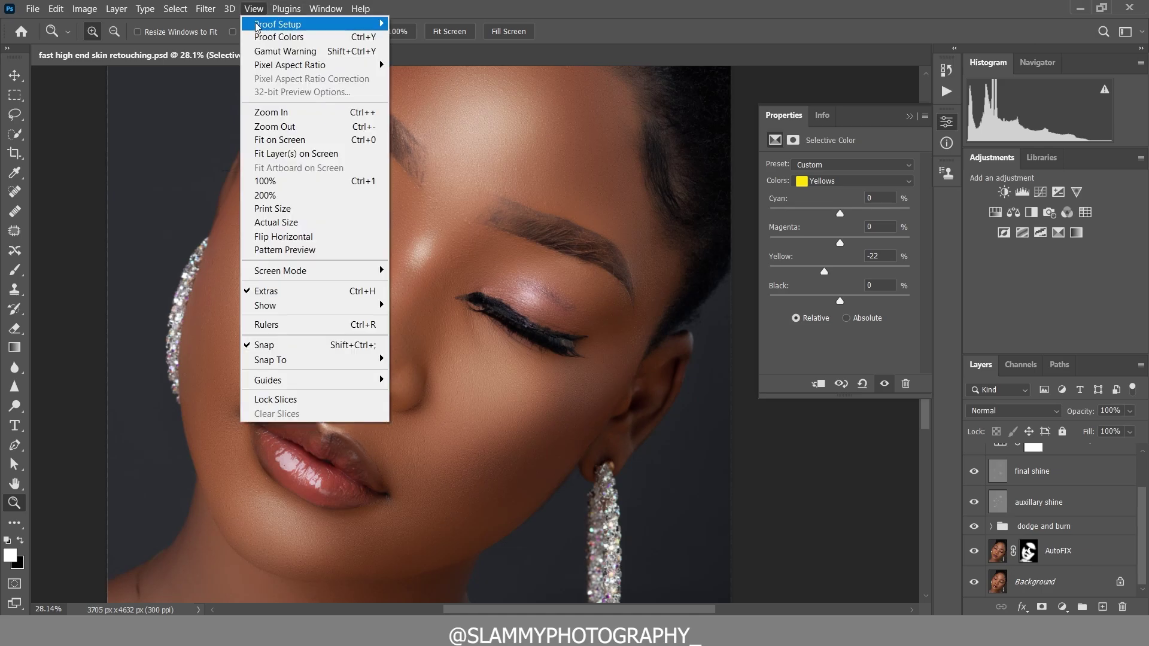
pyautogui.click(292, 137)
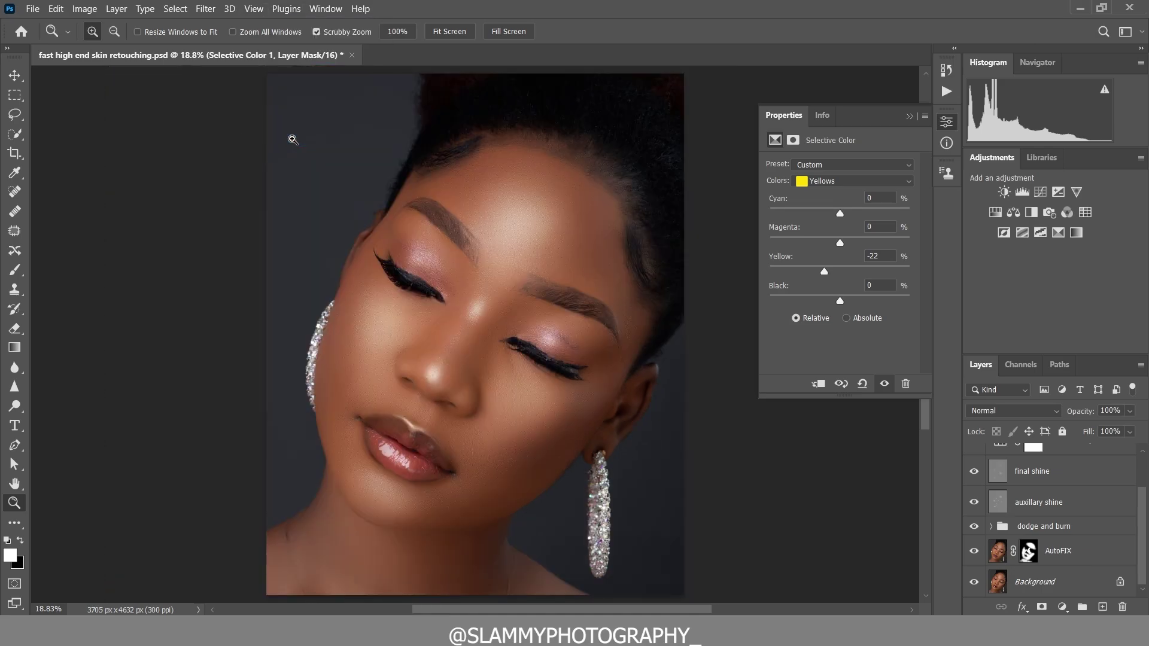
pyautogui.moveTo(546, 220); pyautogui.dragTo(584, 233)
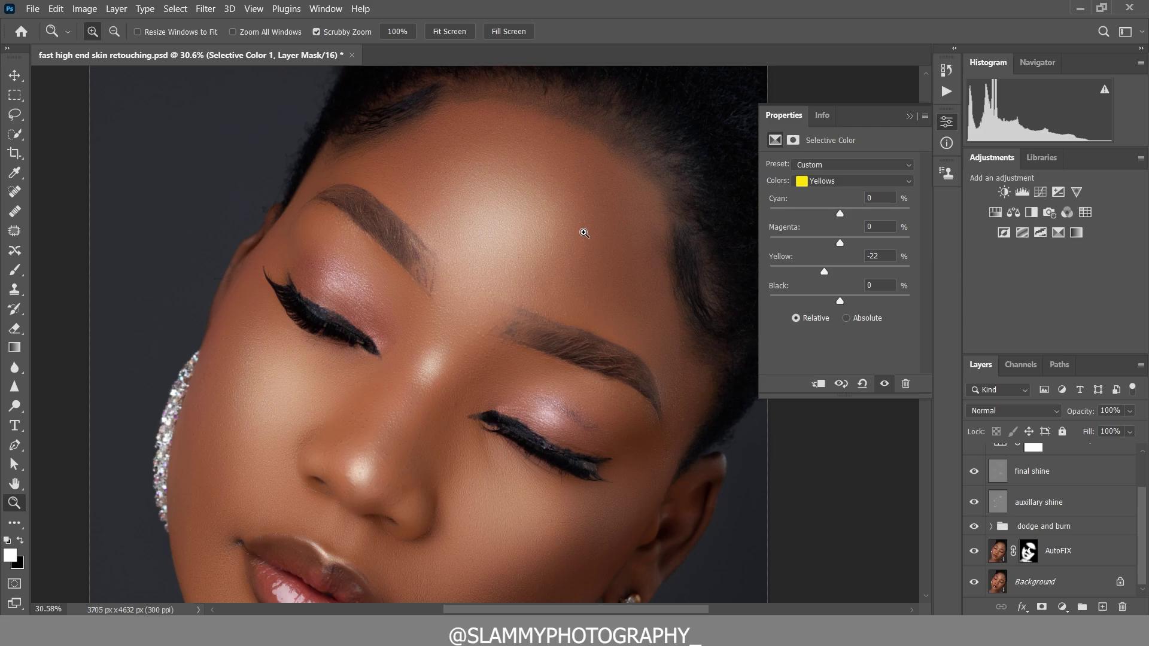
pyautogui.moveTo(580, 193); pyautogui.dragTo(616, 243)
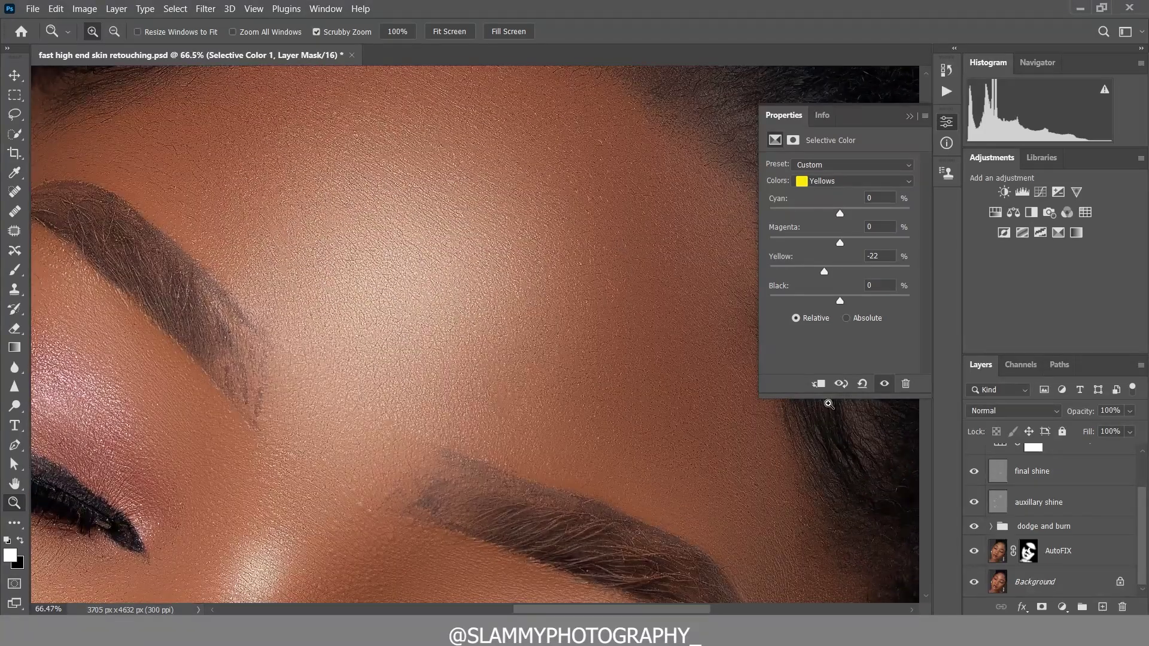
pyautogui.click(946, 70)
pyautogui.click(867, 96)
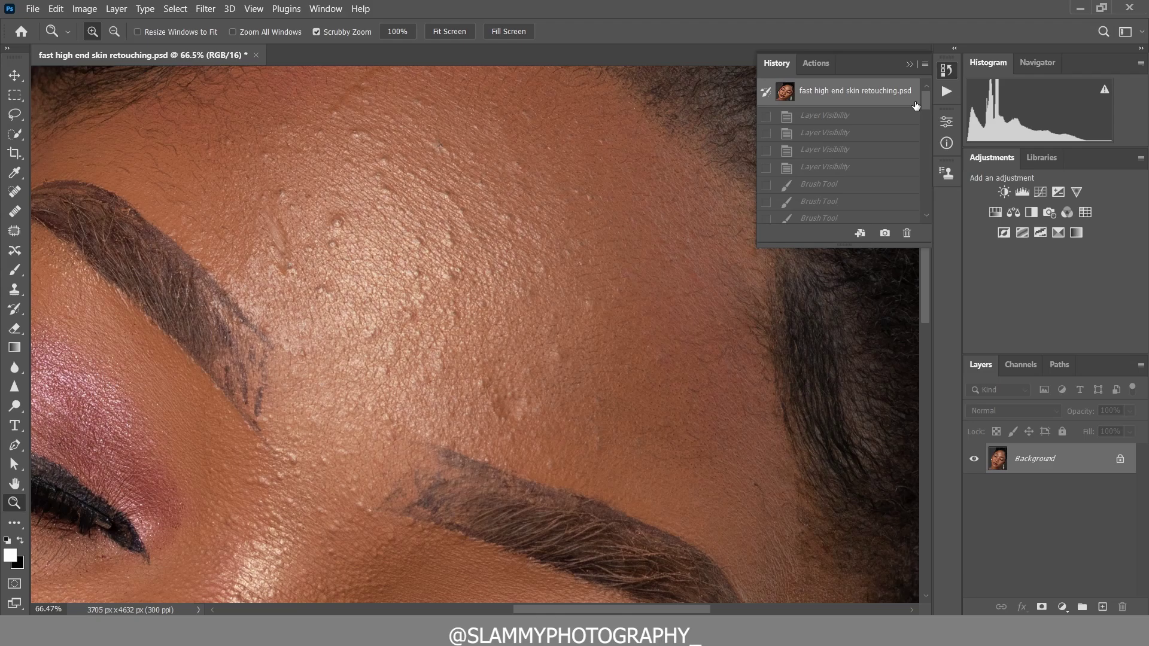
pyautogui.moveTo(929, 103); pyautogui.dragTo(930, 217)
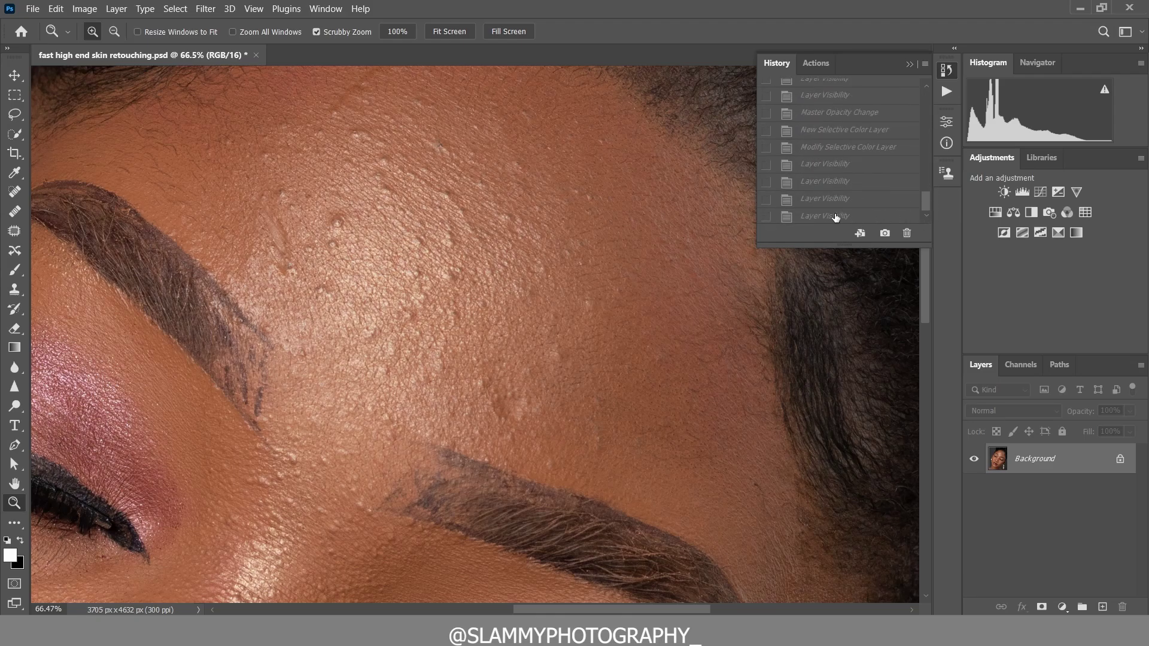
pyautogui.click(835, 213)
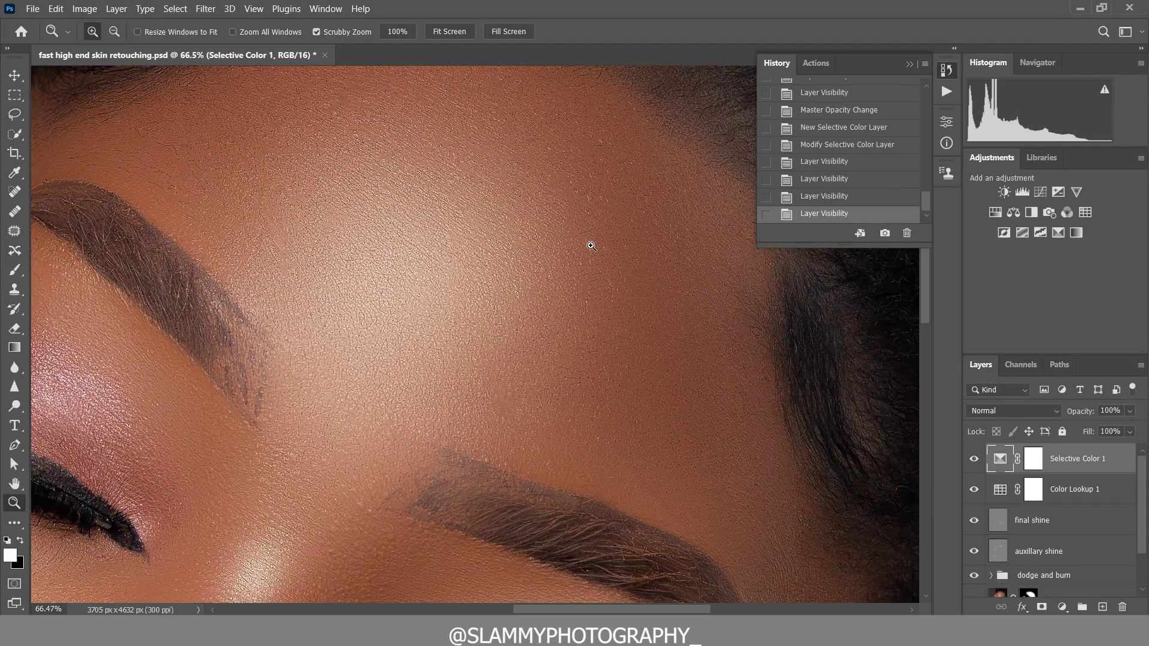